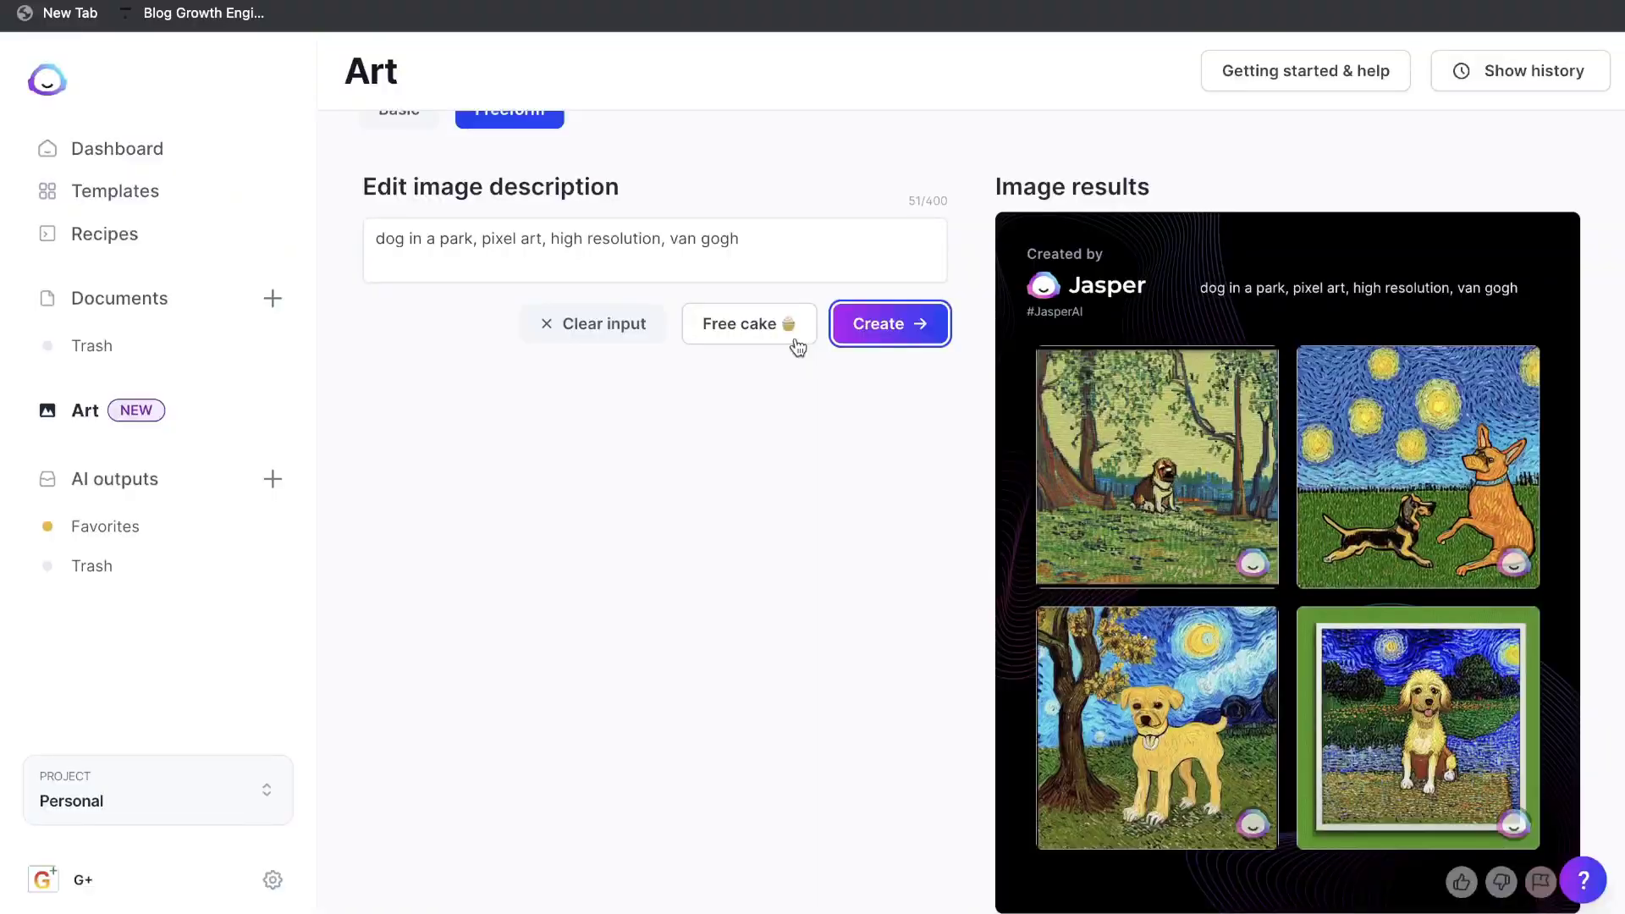
# Load the Free cake sample prompt (sunset, illustration, ink, highly detailed) and generate four images
pyautogui.click(785, 330)
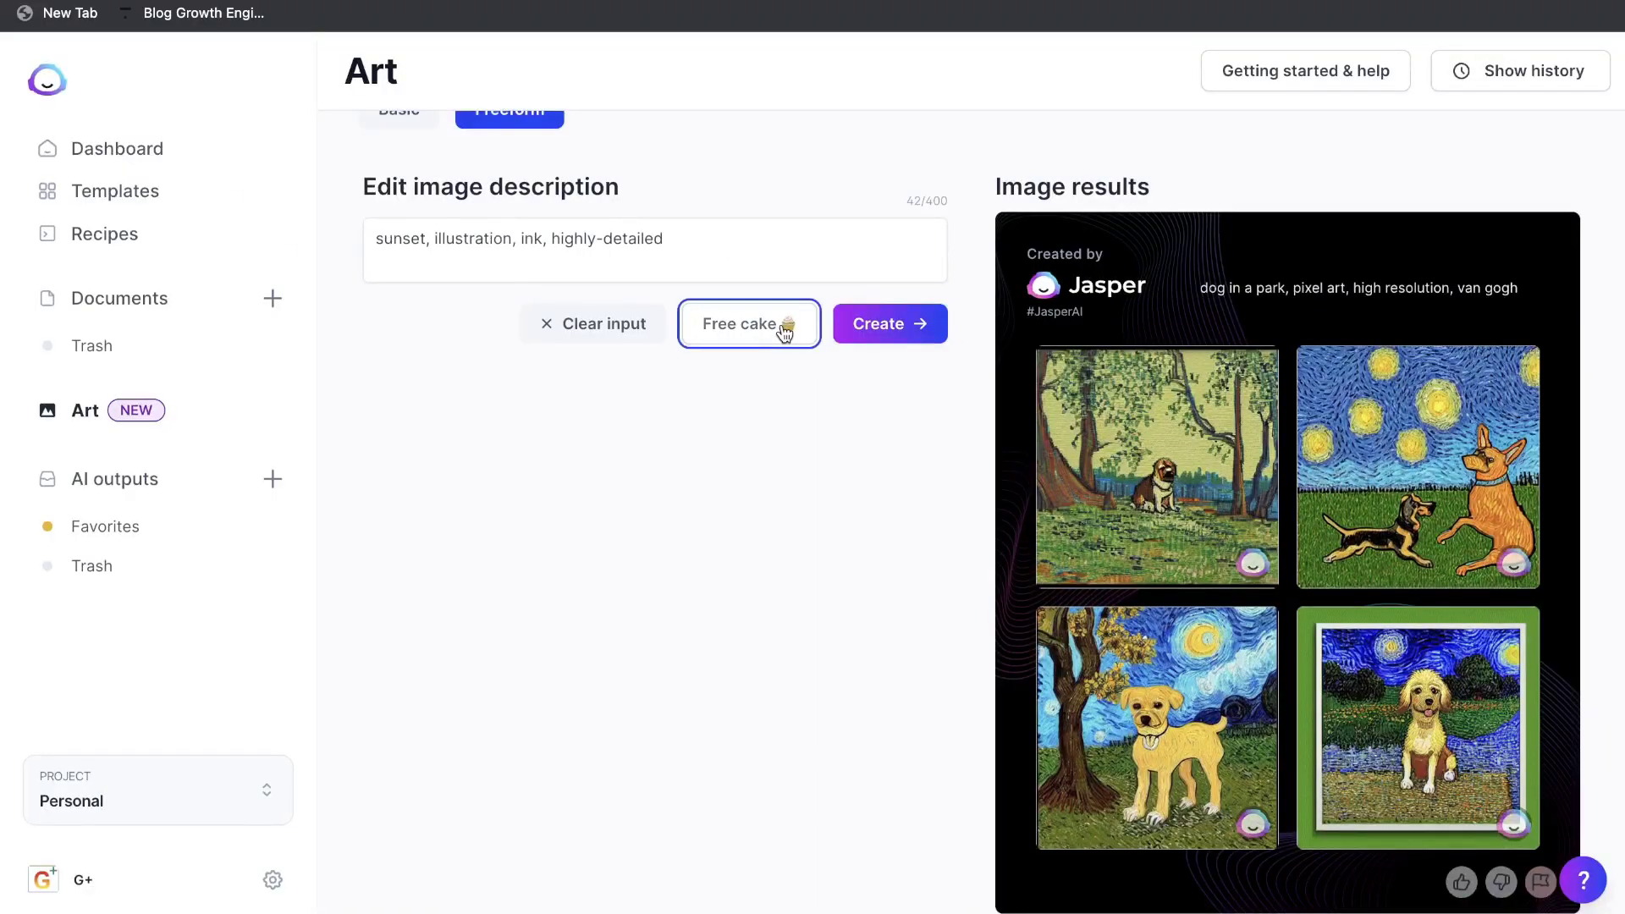
pyautogui.click(881, 330)
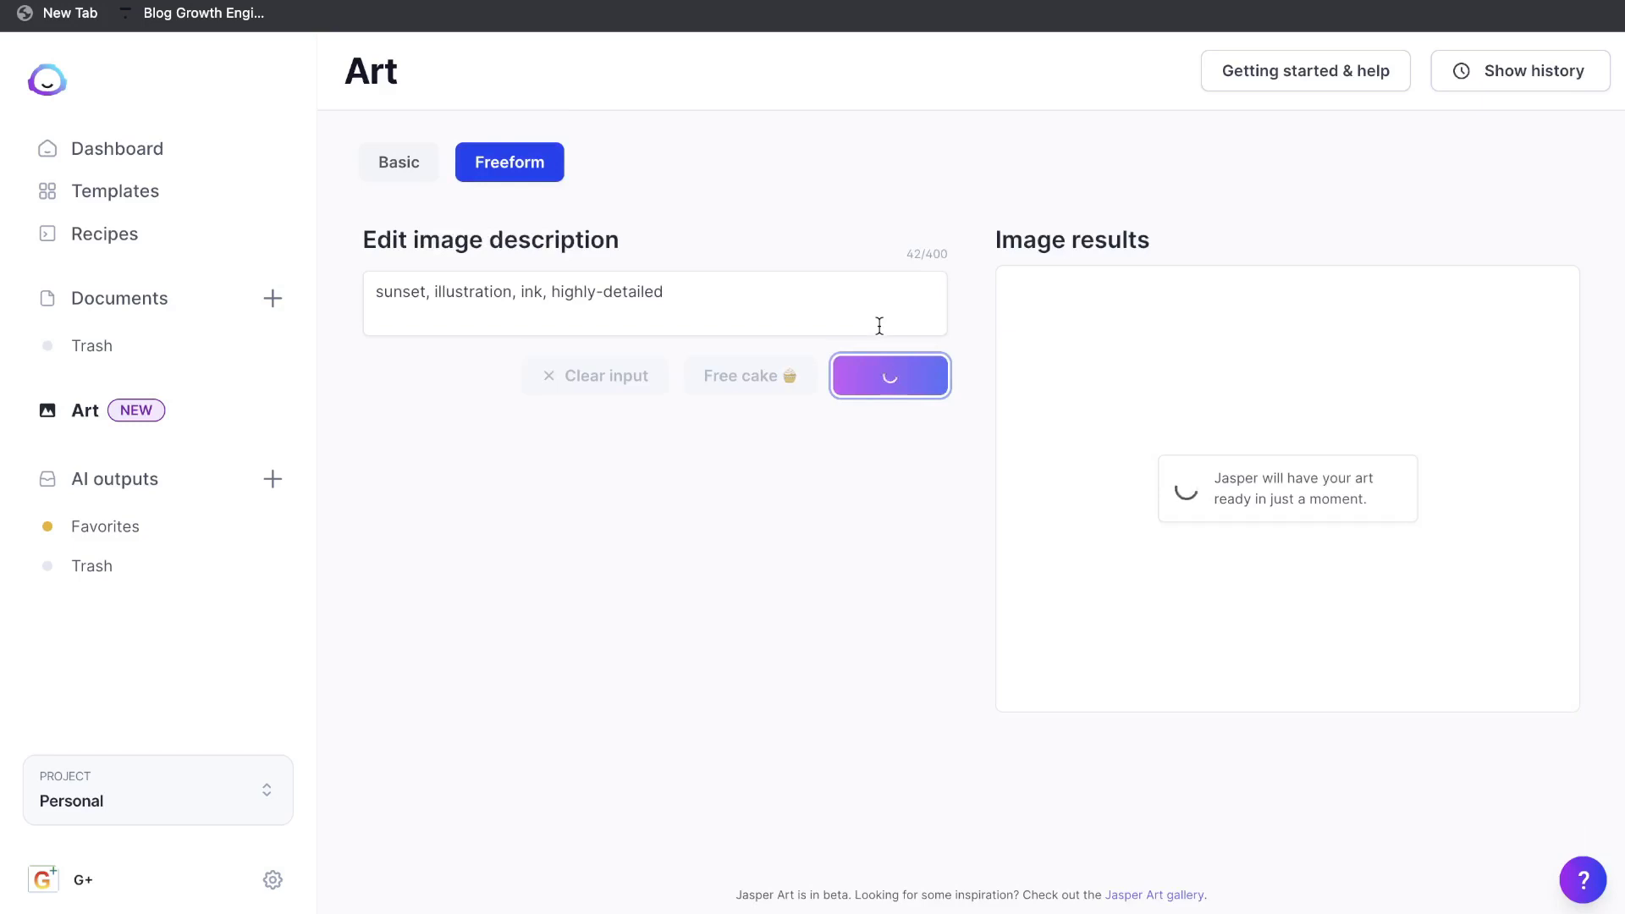
pyautogui.scroll(-1, 880, 326)
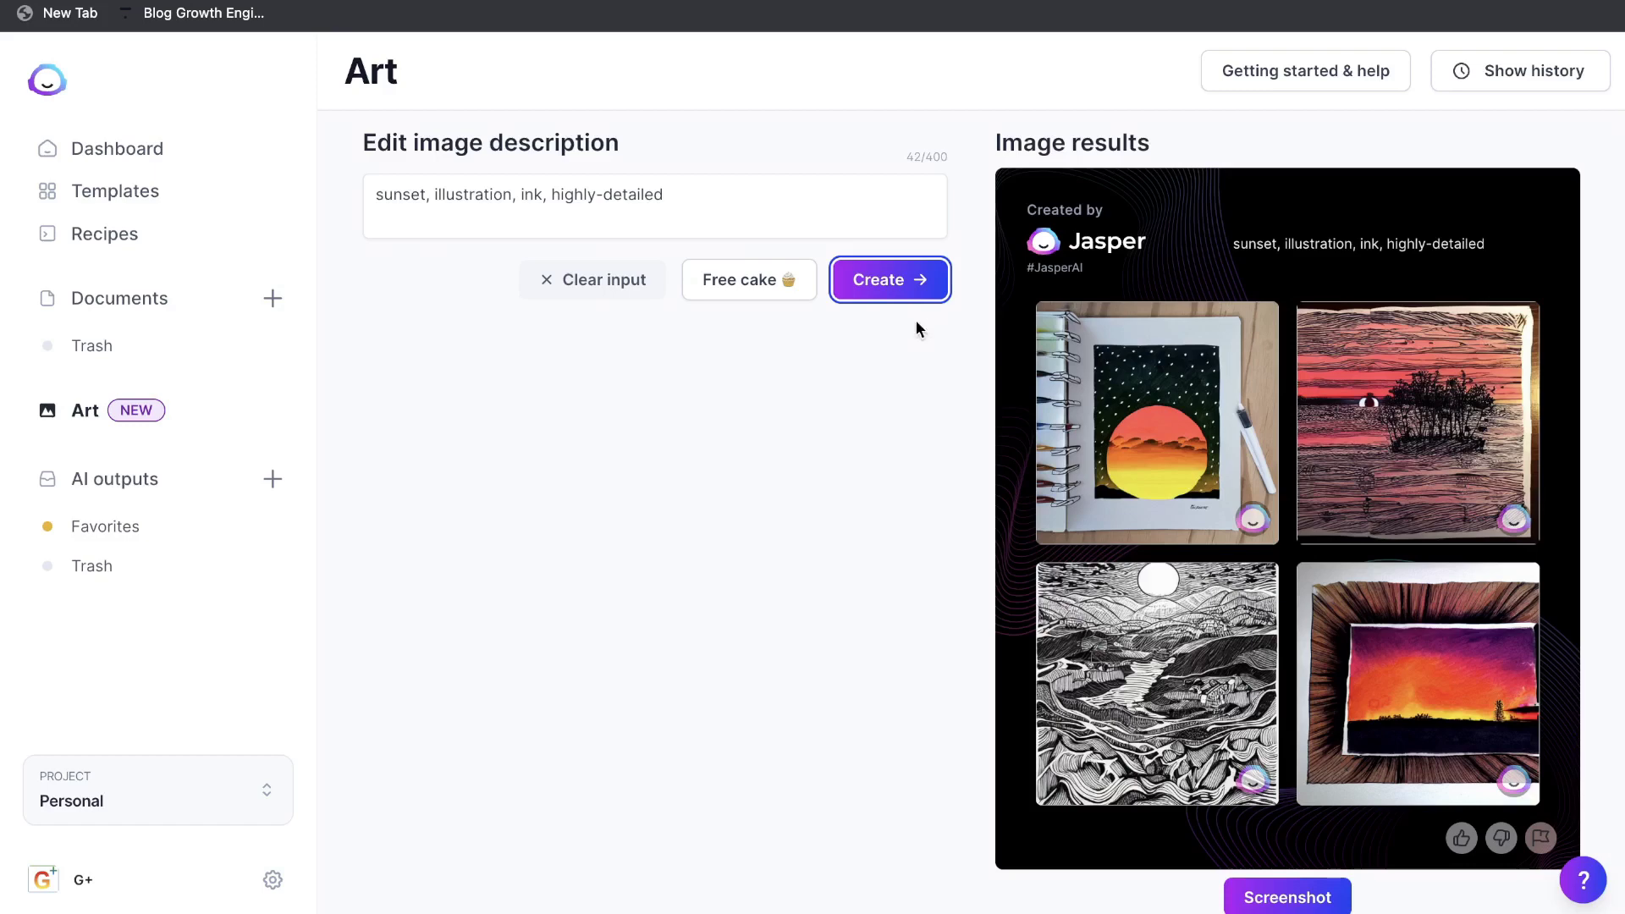
# Enlarge the first sunset image, bottom-left ink landscape, bottom-right sunset painting and another result in turn
pyautogui.click(1125, 347)
pyautogui.scroll(-1, 1308, 499)
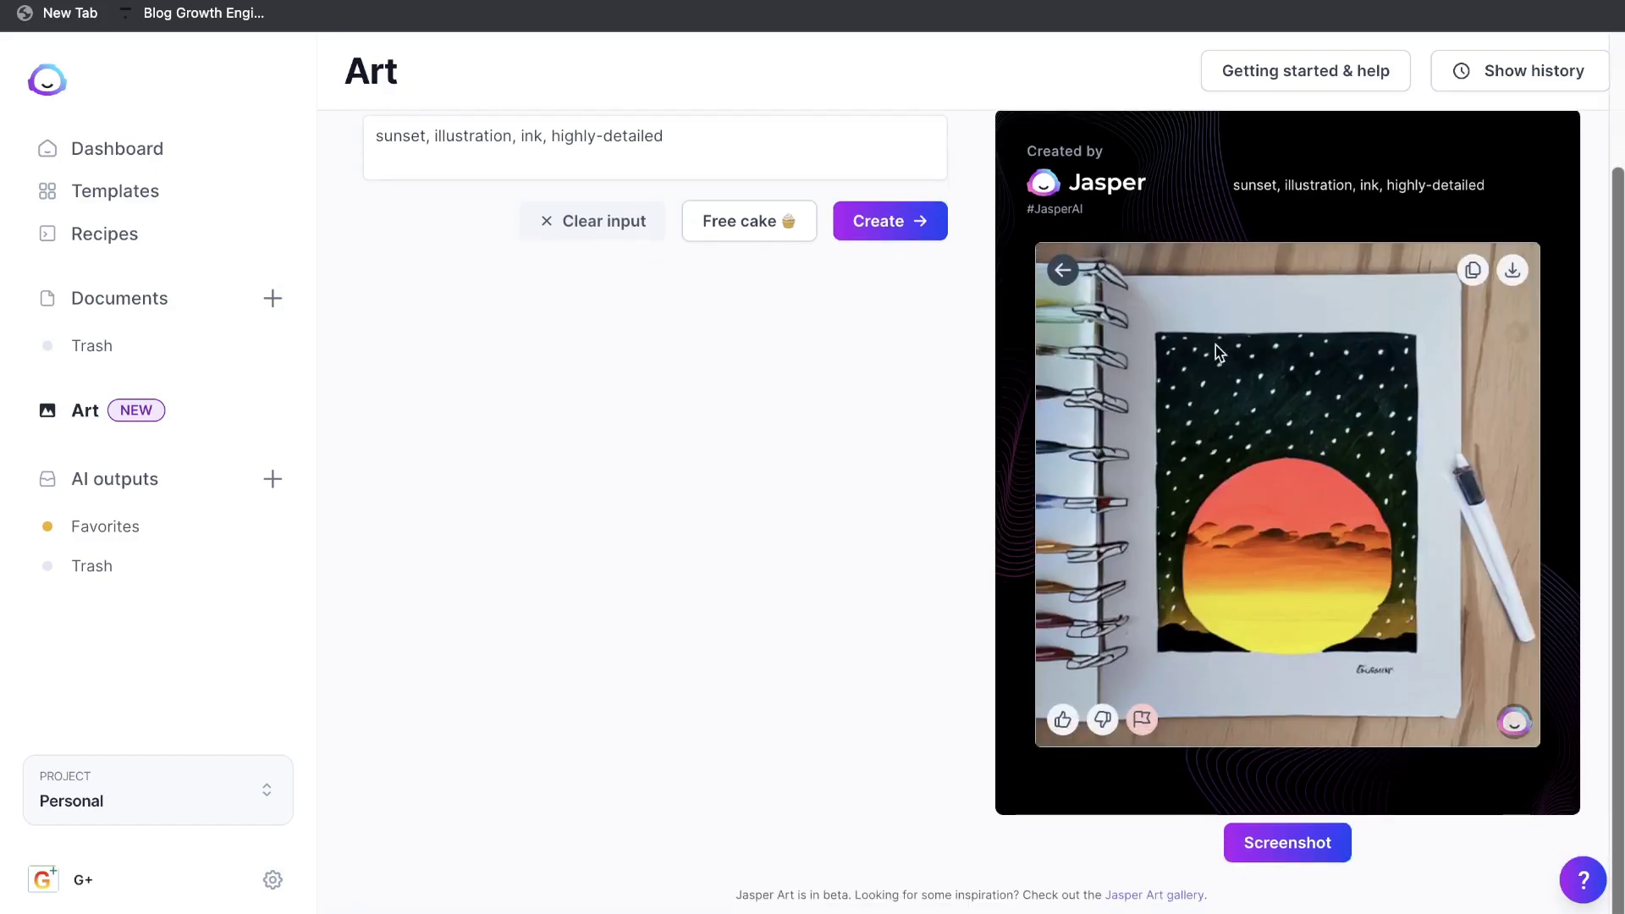
pyautogui.click(1064, 271)
pyautogui.click(1222, 529)
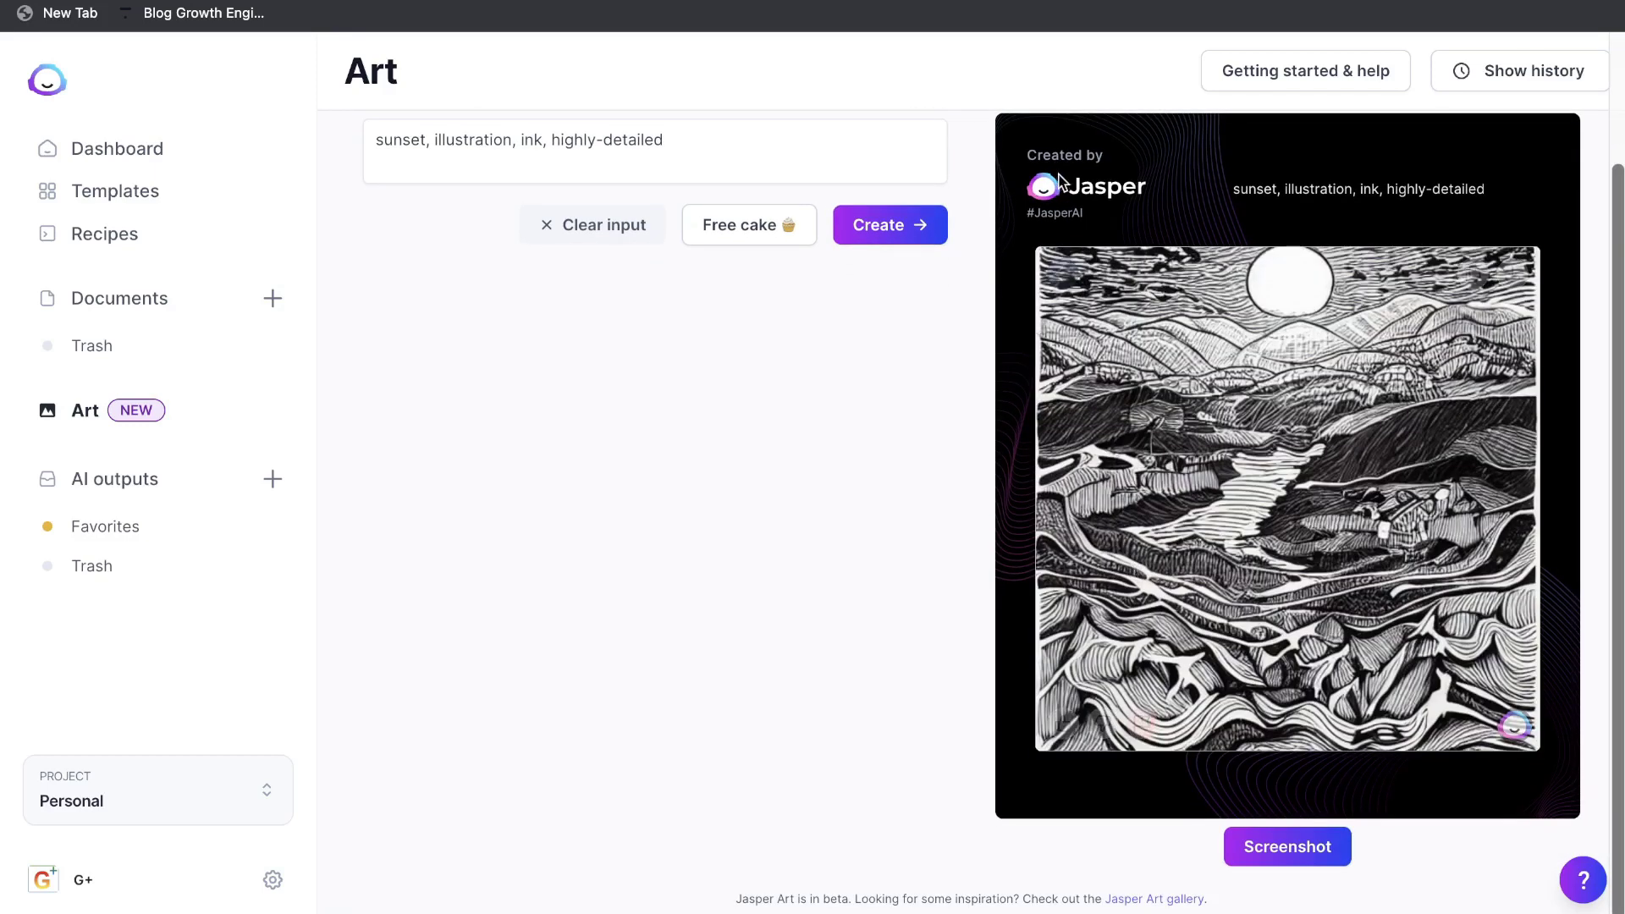
pyautogui.moveTo(1314, 439)
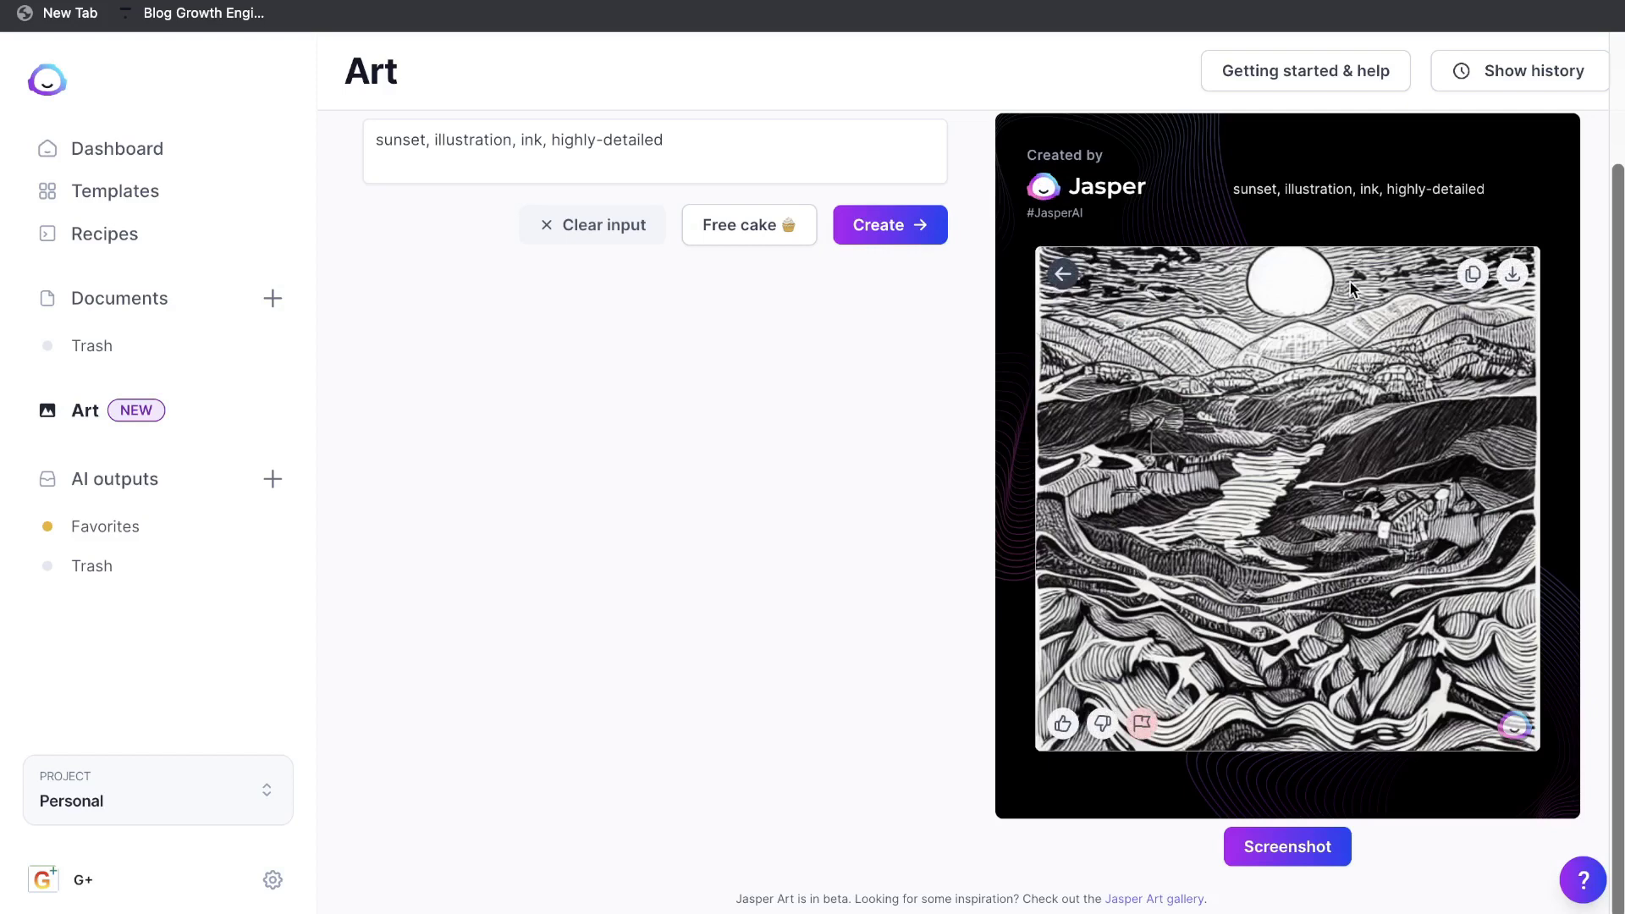
pyautogui.click(1373, 467)
pyautogui.click(1343, 472)
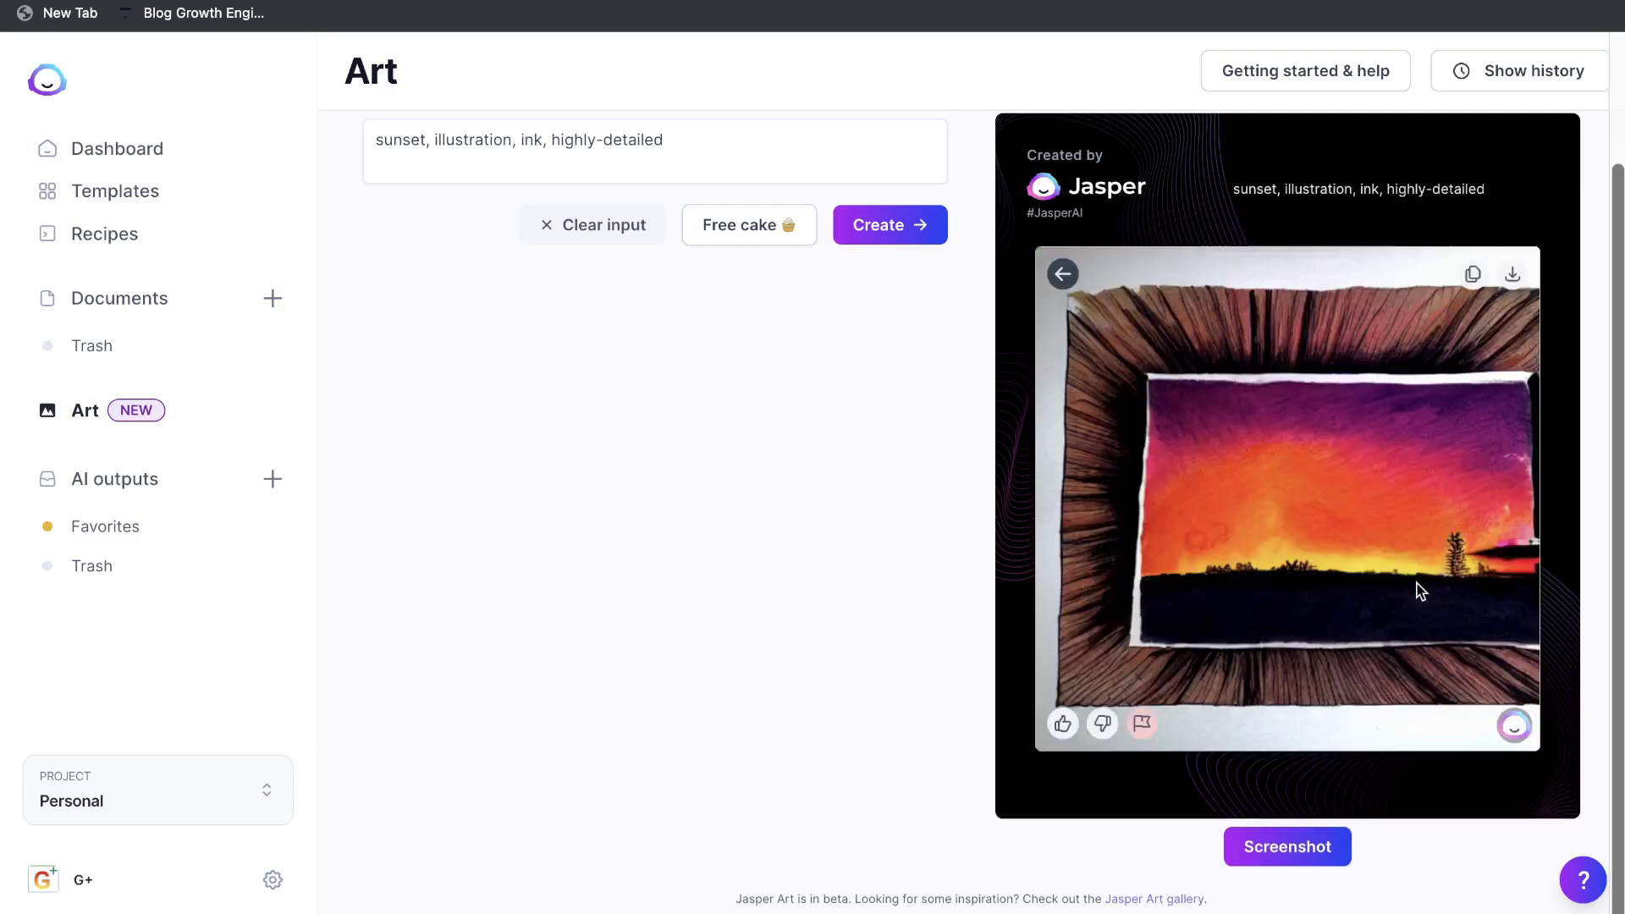
pyautogui.click(1340, 469)
pyautogui.click(1361, 360)
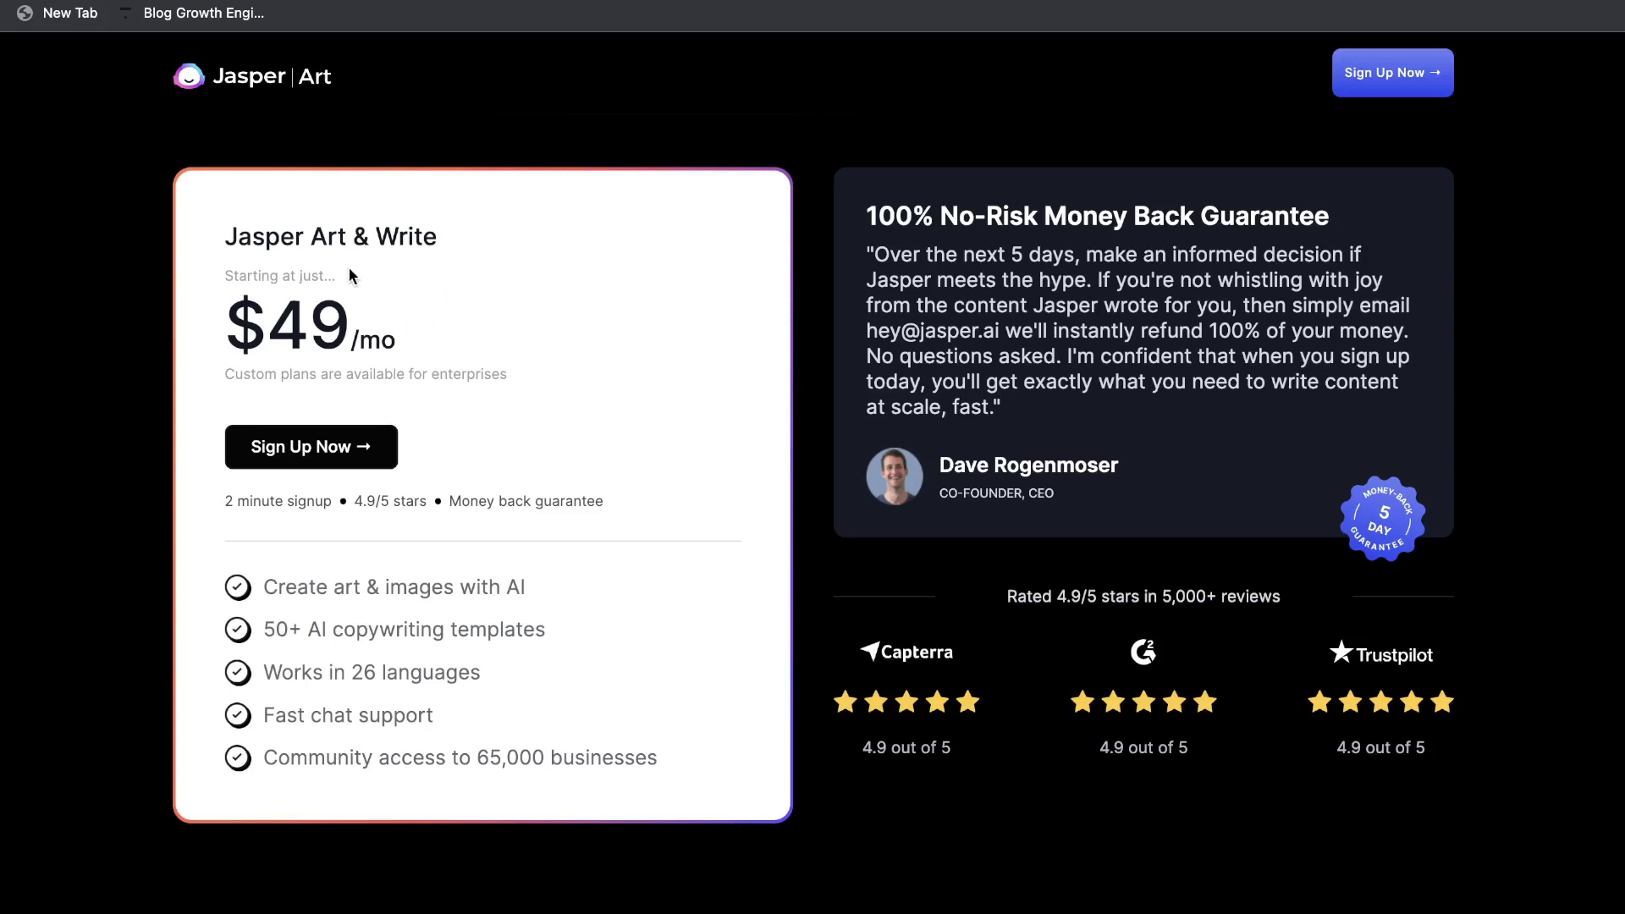
# Highlight the Art & Write plan title and its create-art and AI copywriting templates features
pyautogui.moveTo(252, 237); pyautogui.dragTo(425, 237)
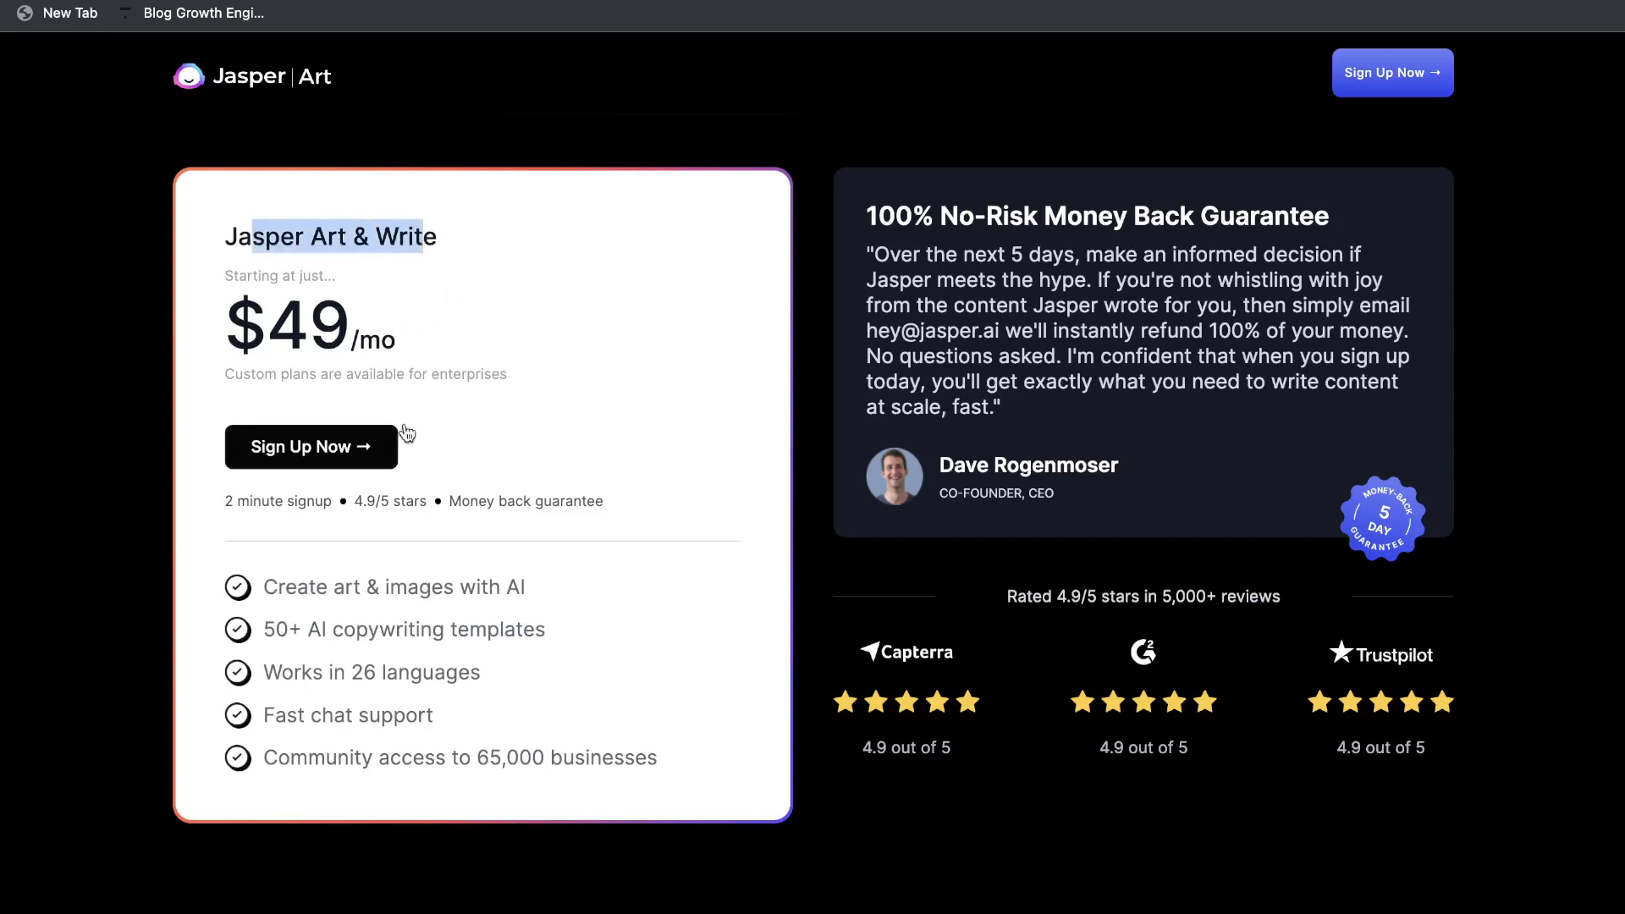
pyautogui.scroll(-1, 449, 441)
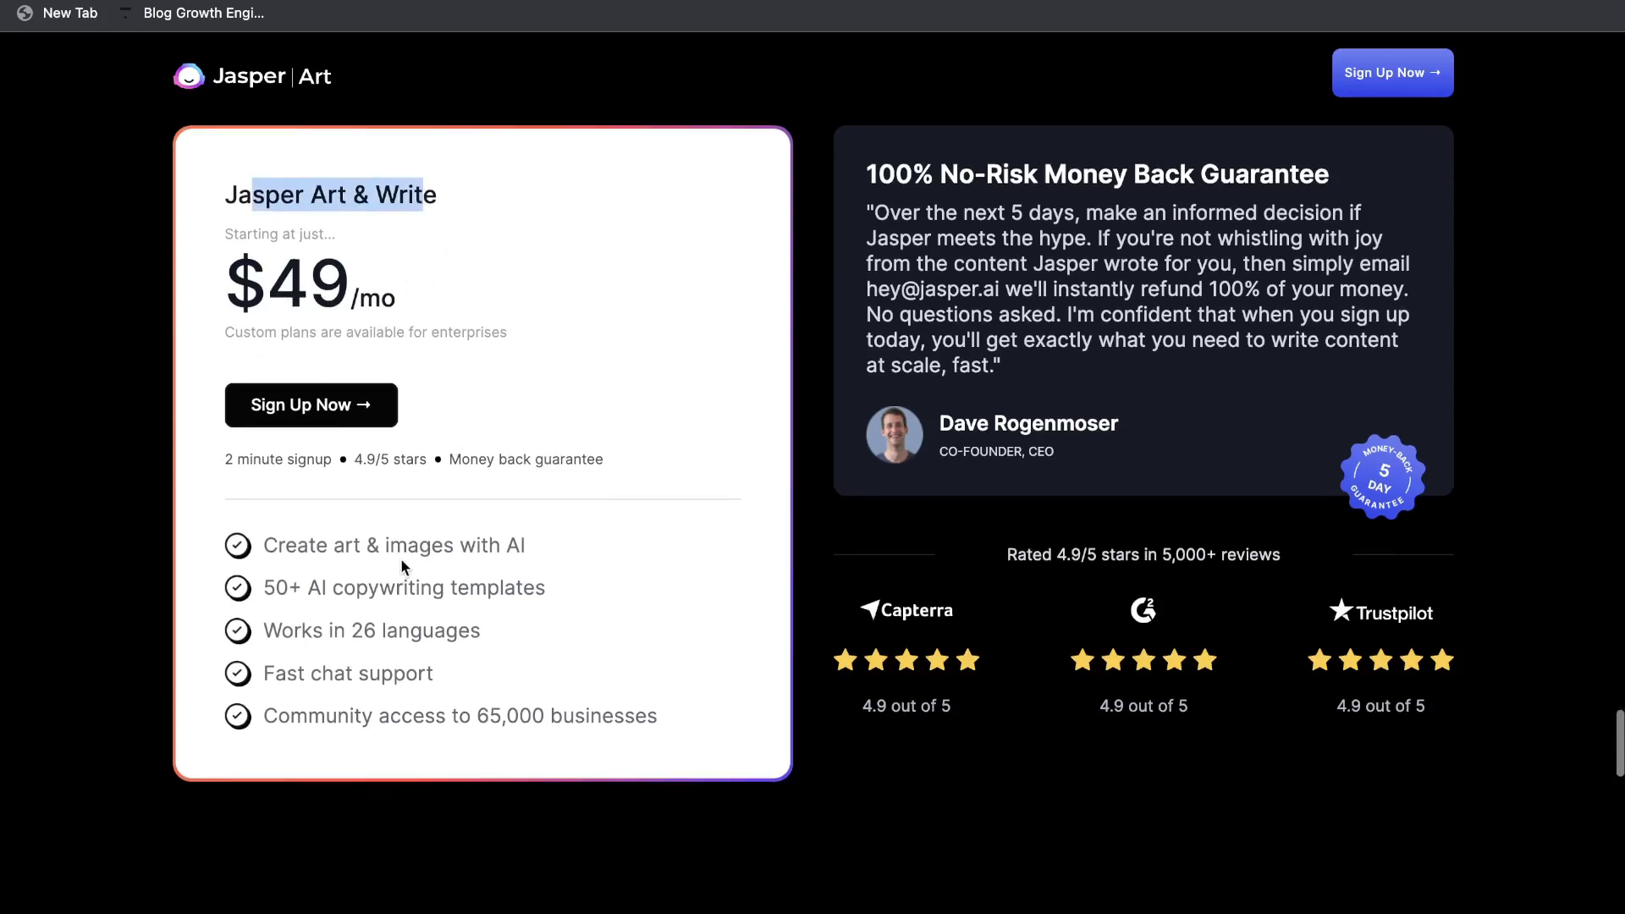
pyautogui.moveTo(270, 543); pyautogui.dragTo(511, 533)
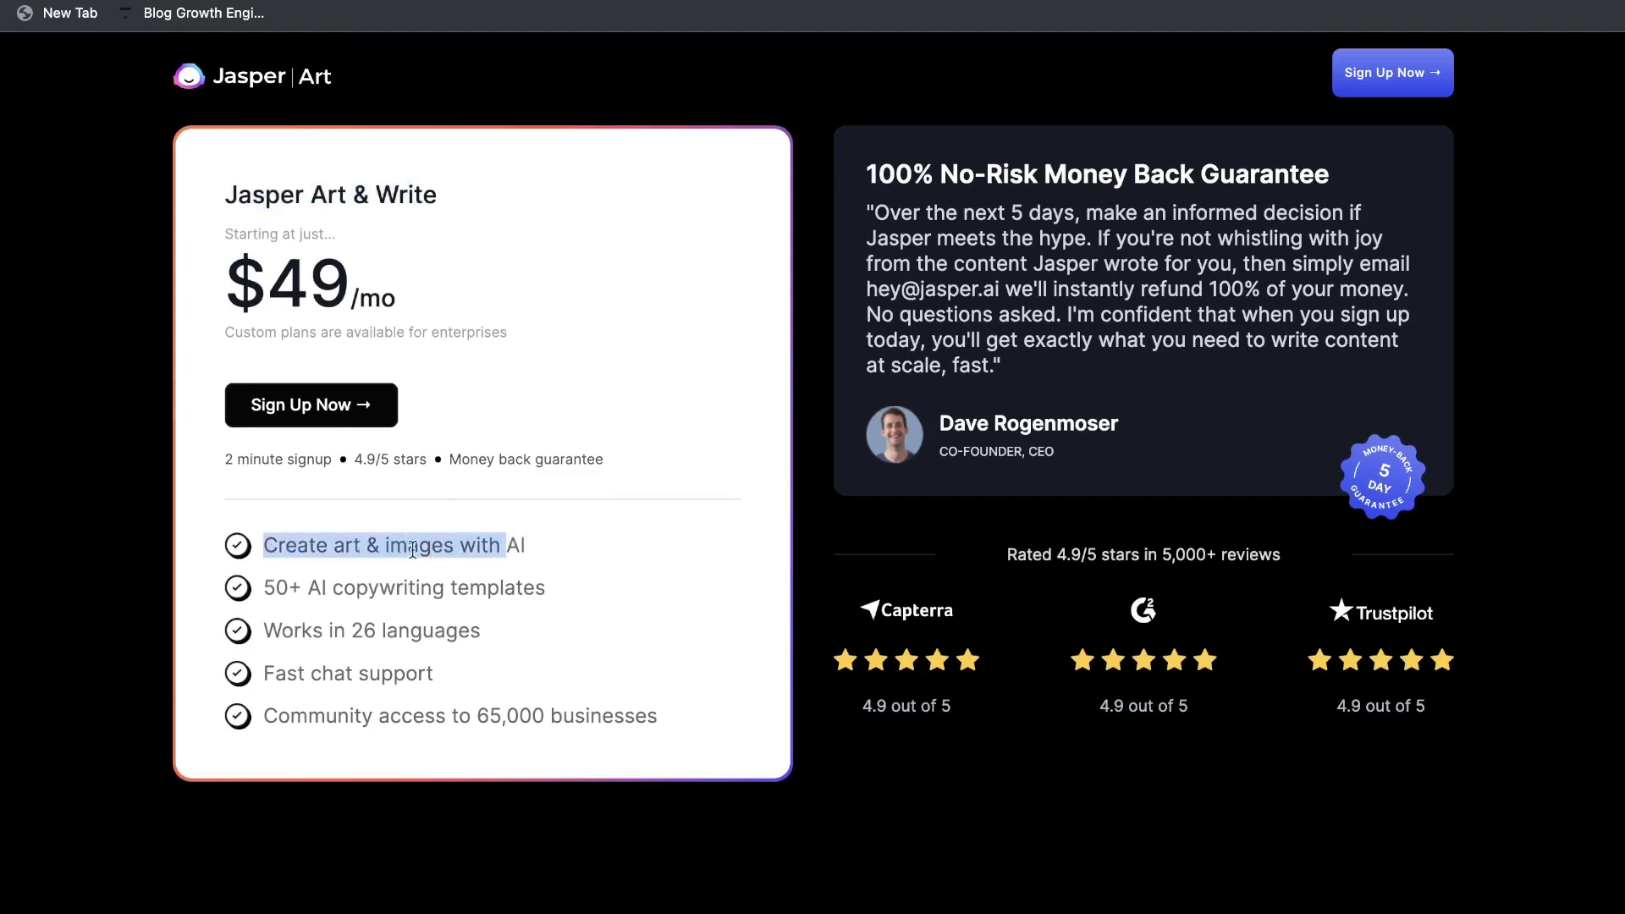
pyautogui.moveTo(264, 589); pyautogui.dragTo(545, 589)
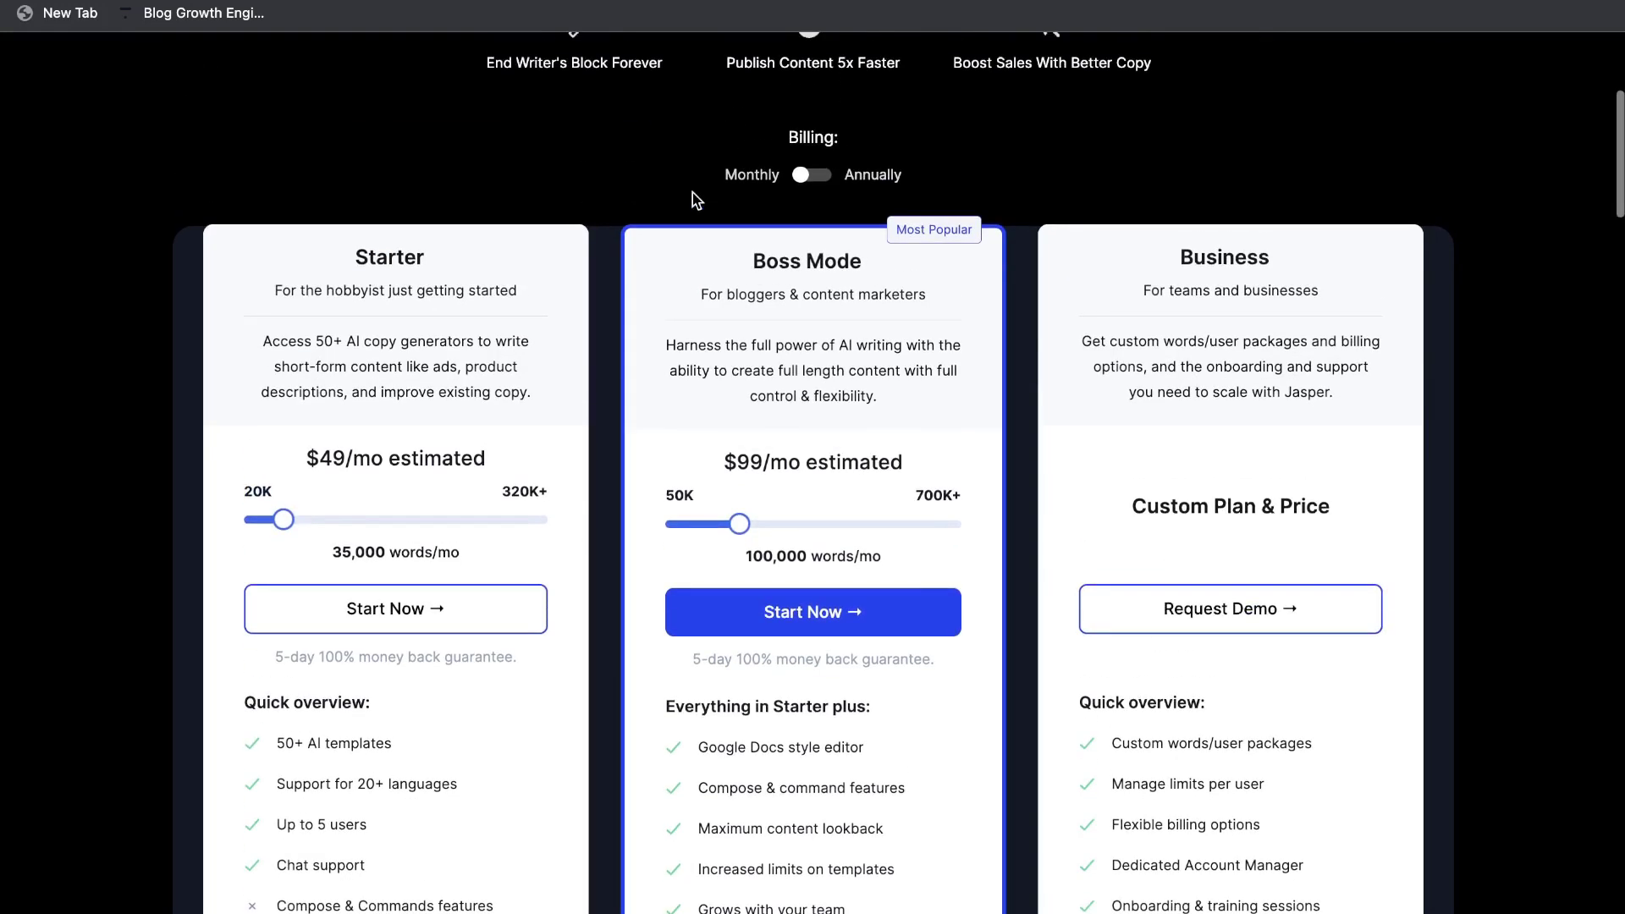
# Scroll through the Starter, Boss Mode and Business pricing tiers
pyautogui.scroll(1, 662, 188)
pyautogui.scroll(-1, 653, 216)
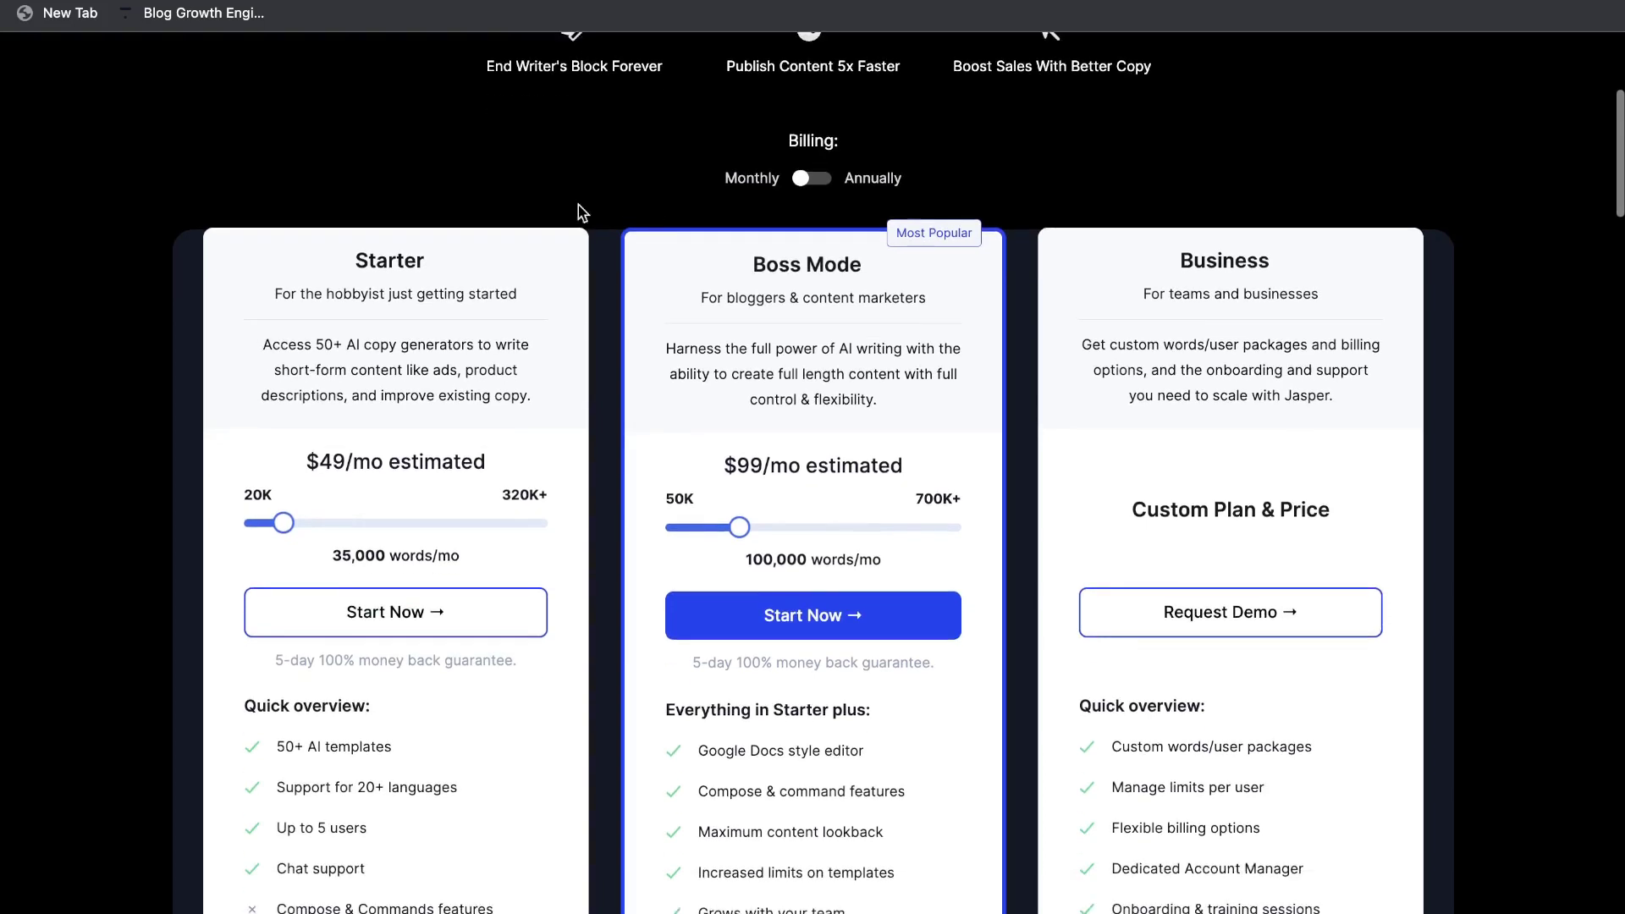
pyautogui.scroll(-1, 575, 211)
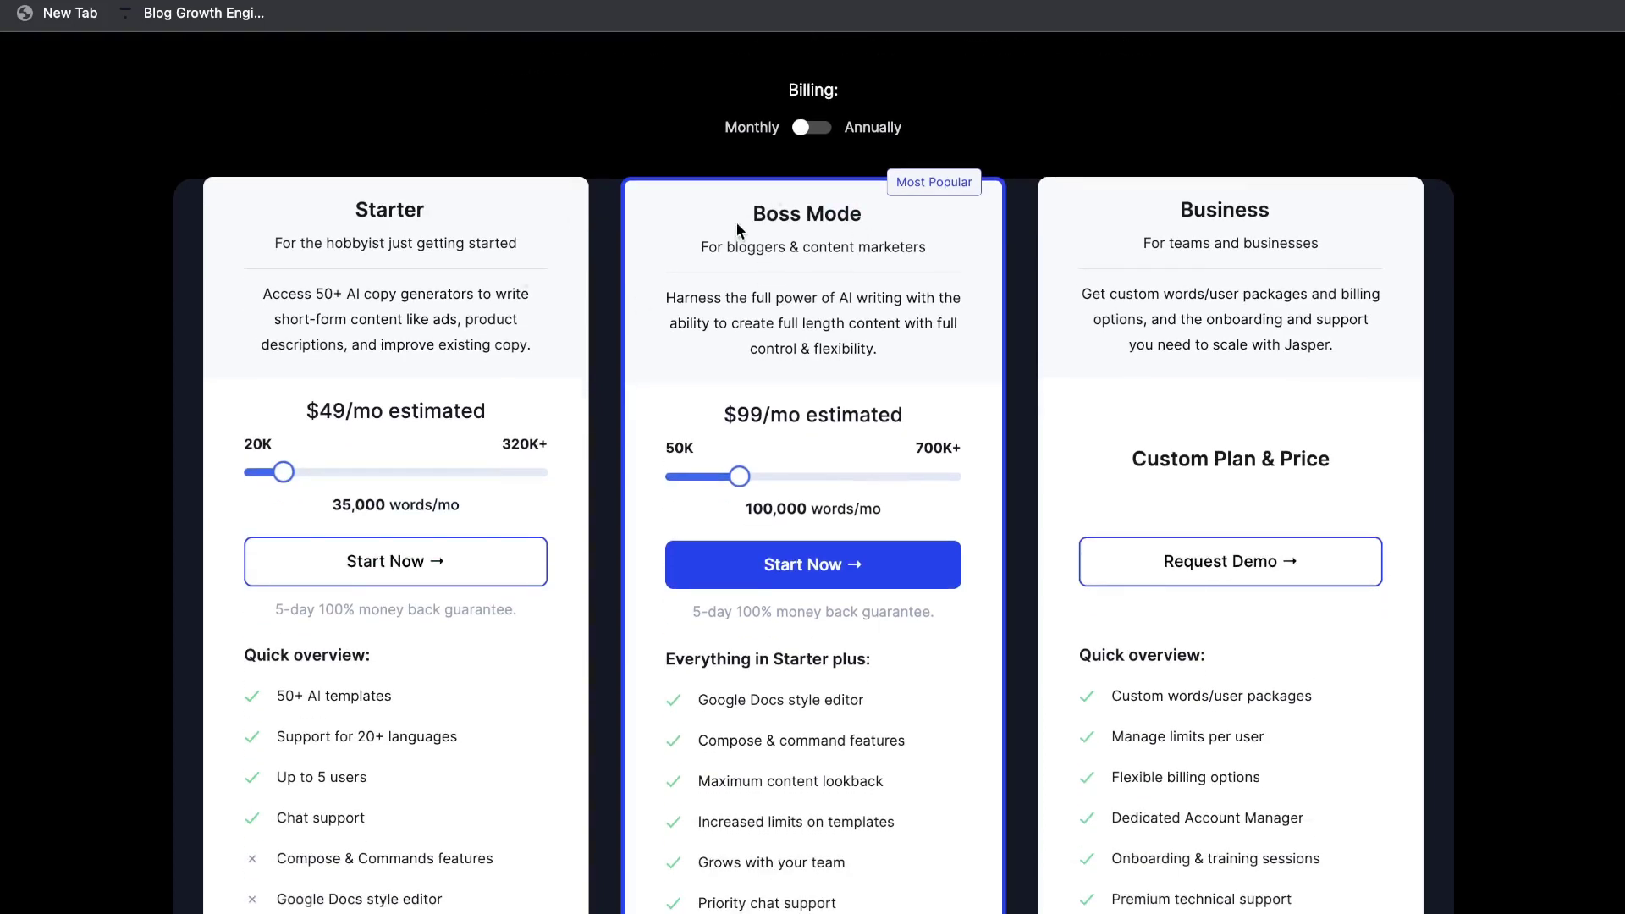
pyautogui.scroll(-1, 825, 324)
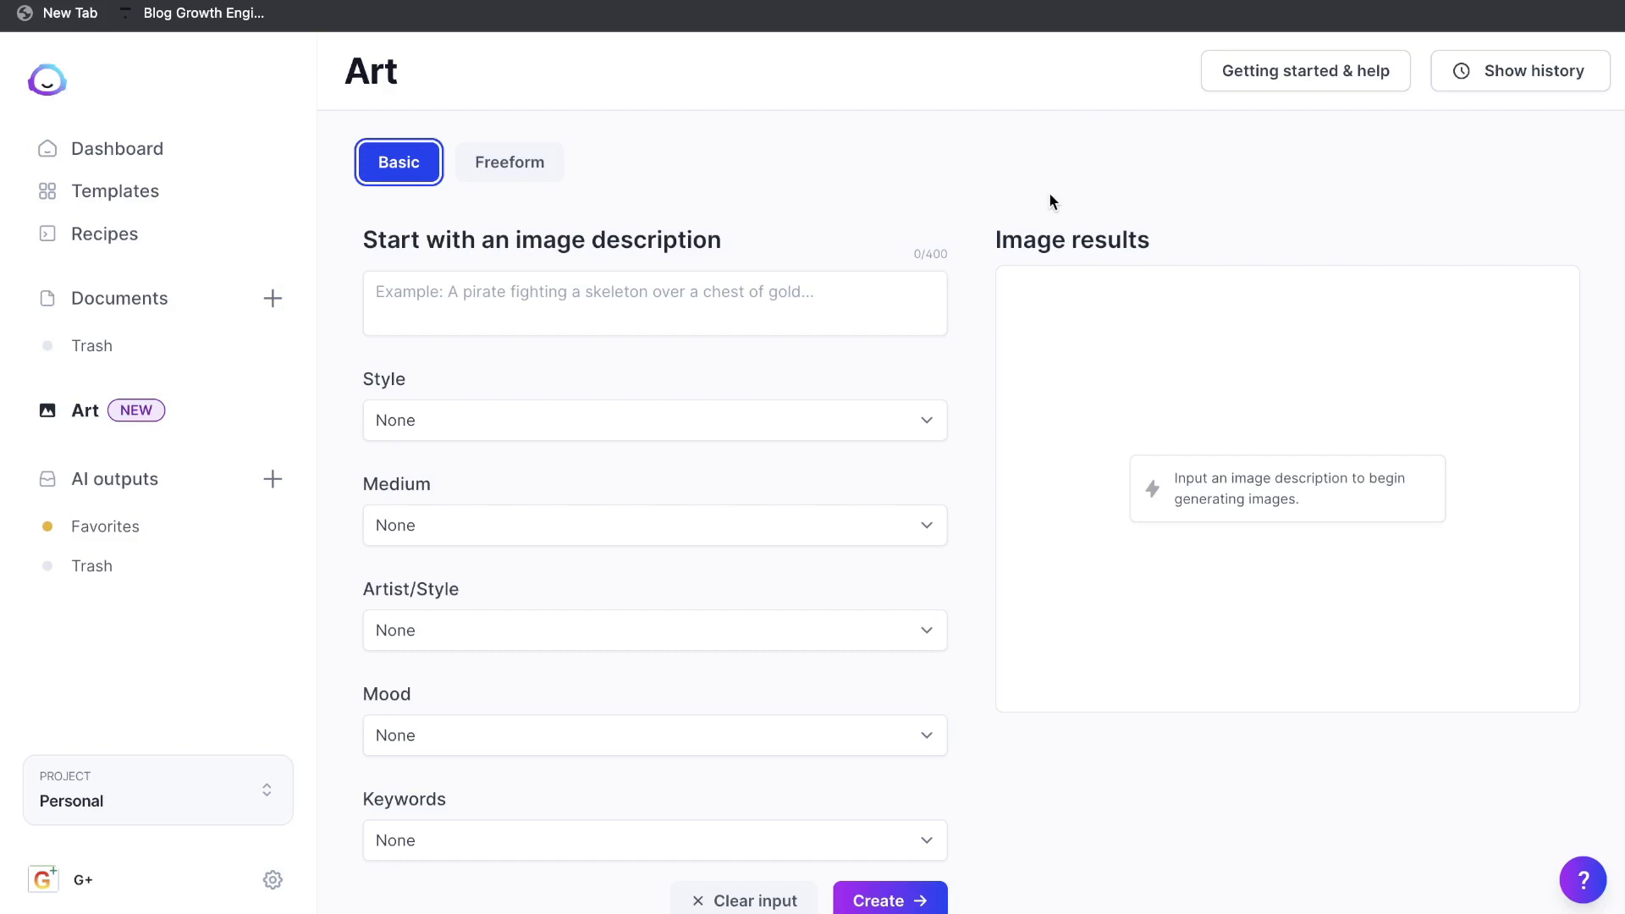
pyautogui.scroll(-1, 924, 193)
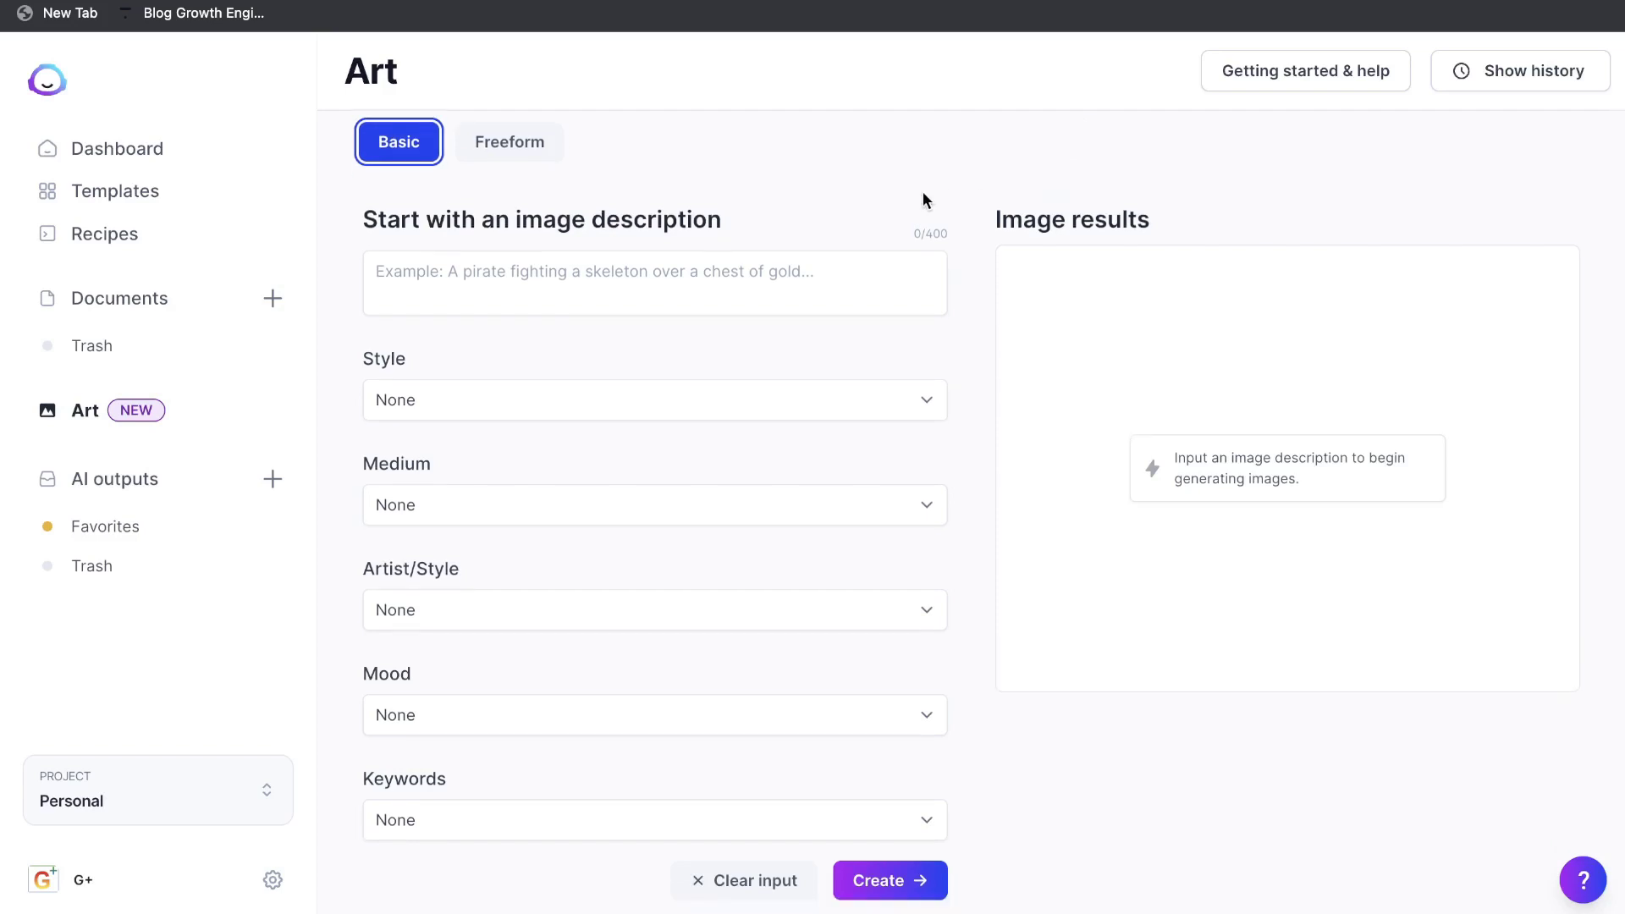
pyautogui.scroll(1, 922, 192)
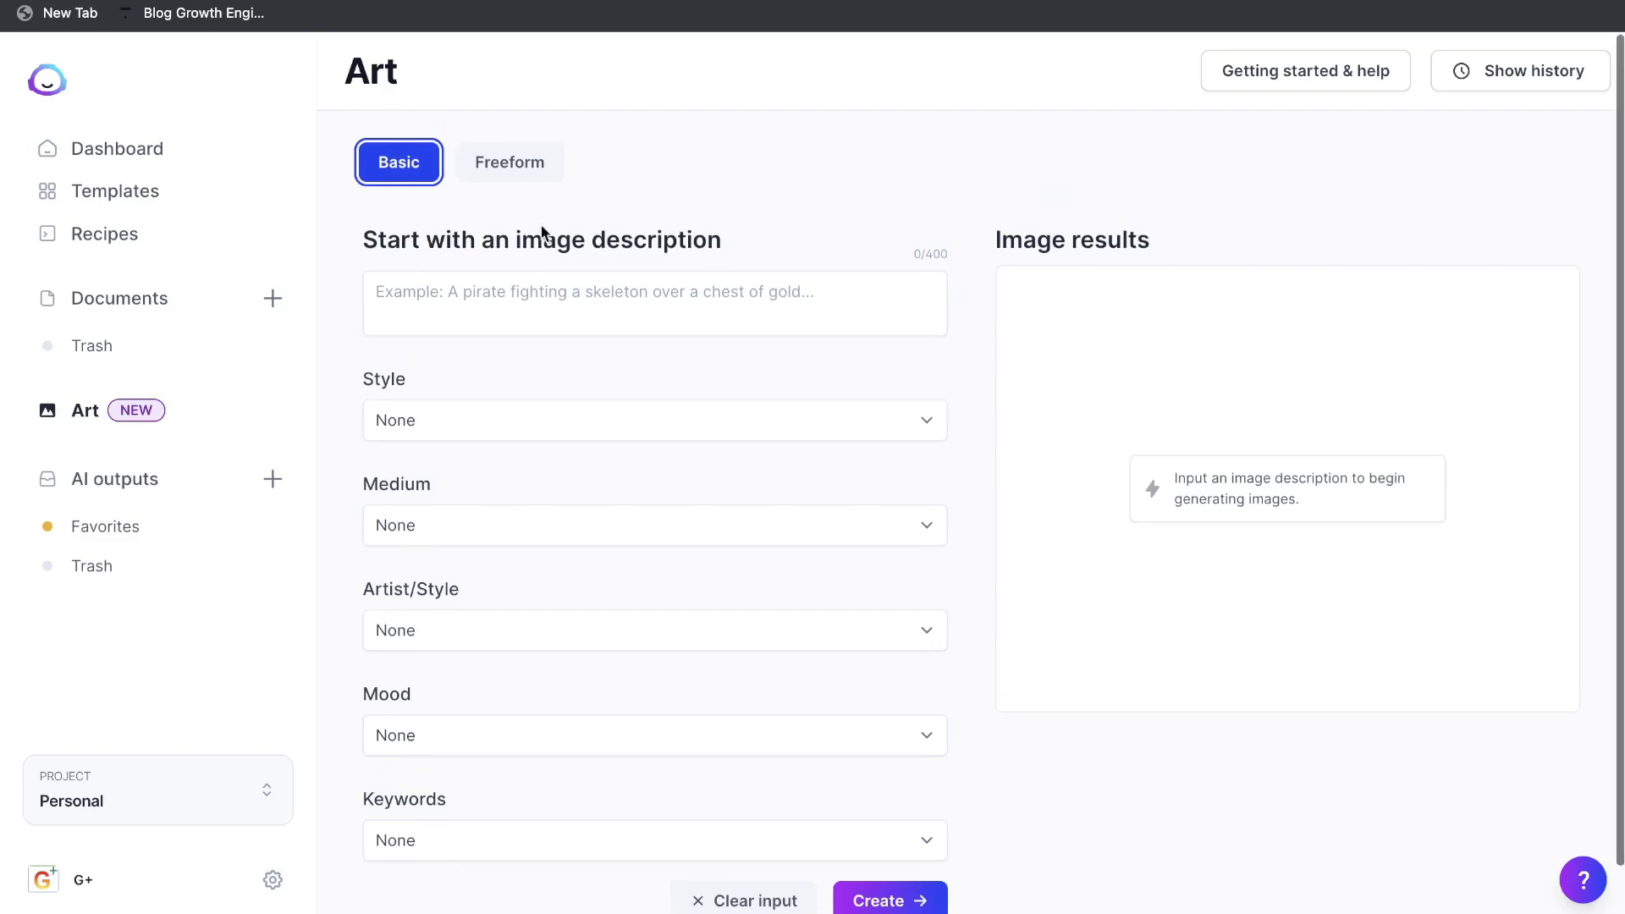
pyautogui.click(495, 173)
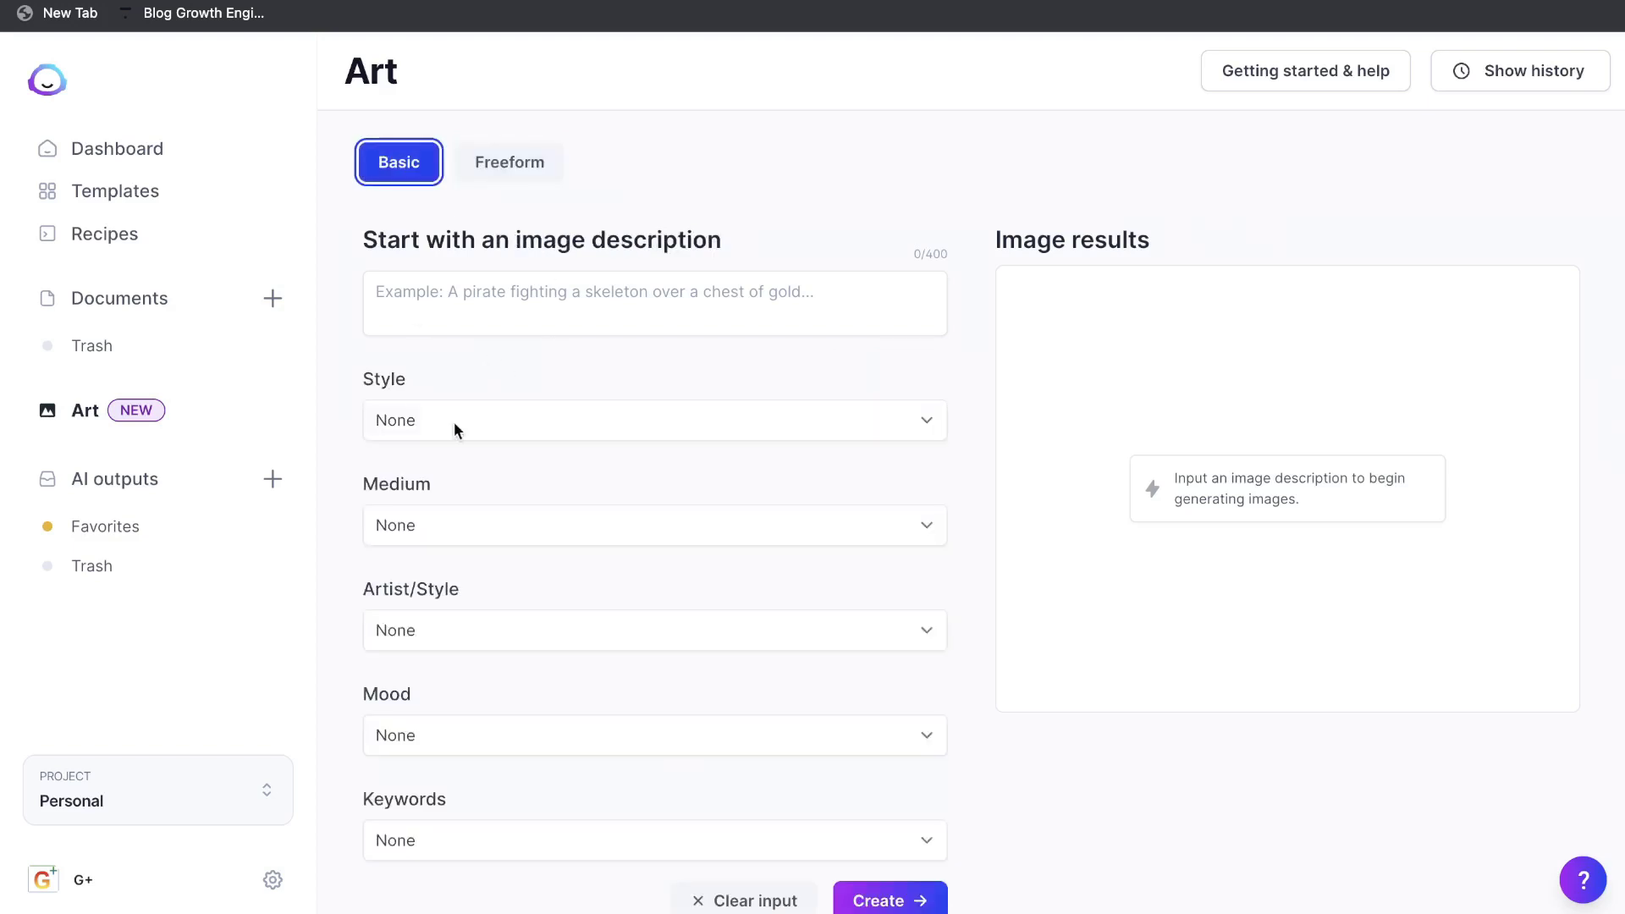
pyautogui.scroll(-2, 468, 460)
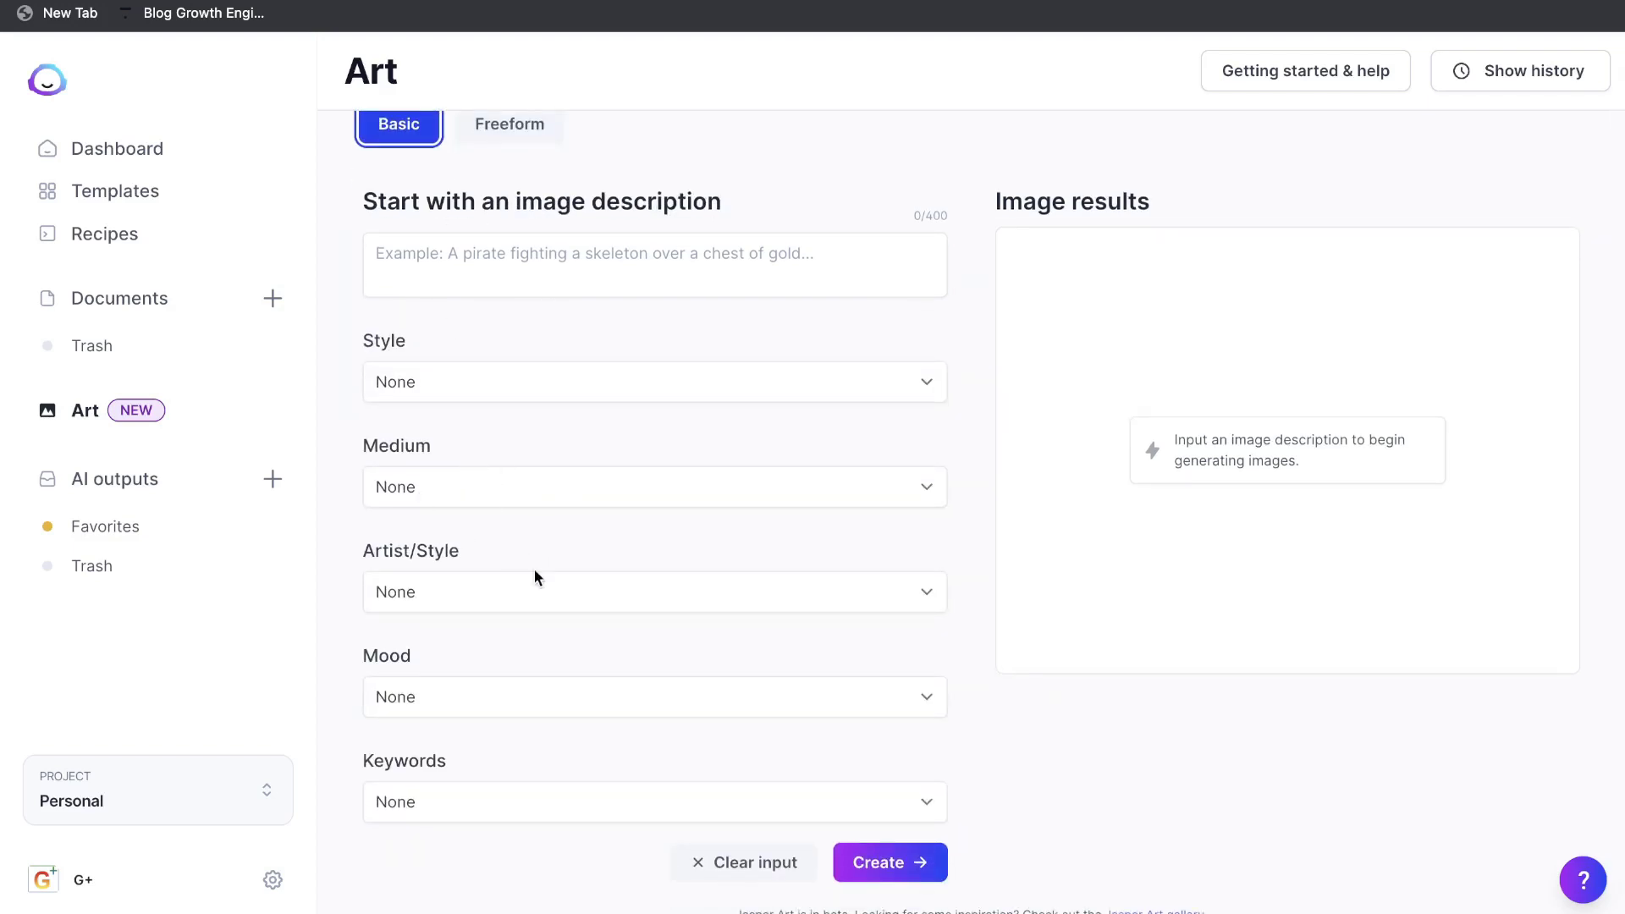
pyautogui.scroll(2, 521, 457)
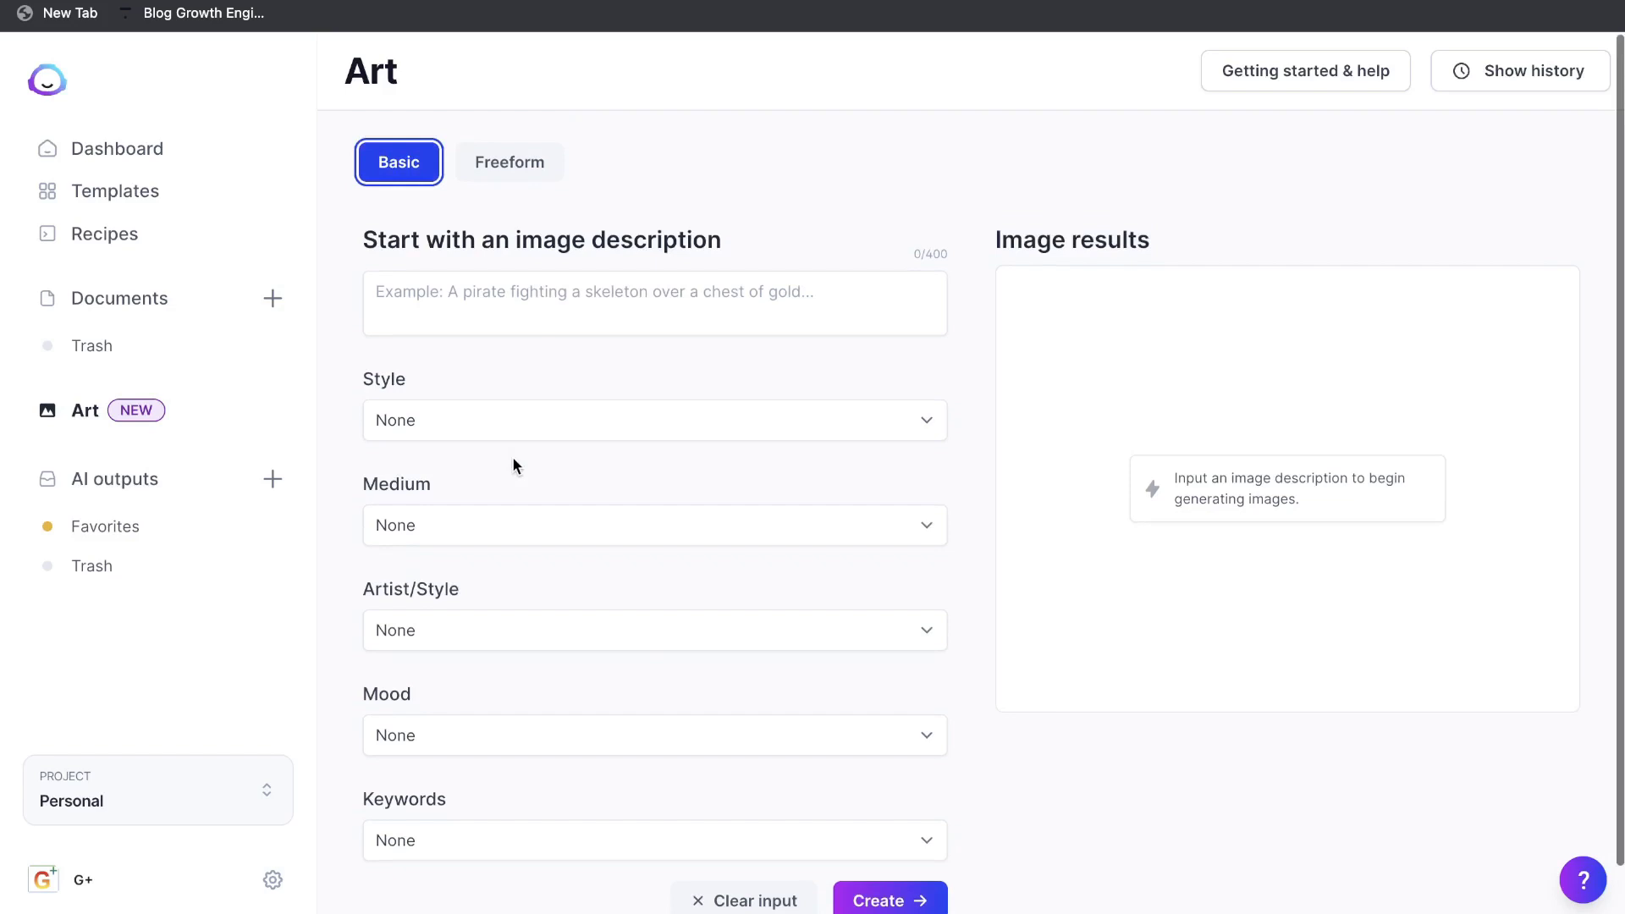
pyautogui.click(510, 169)
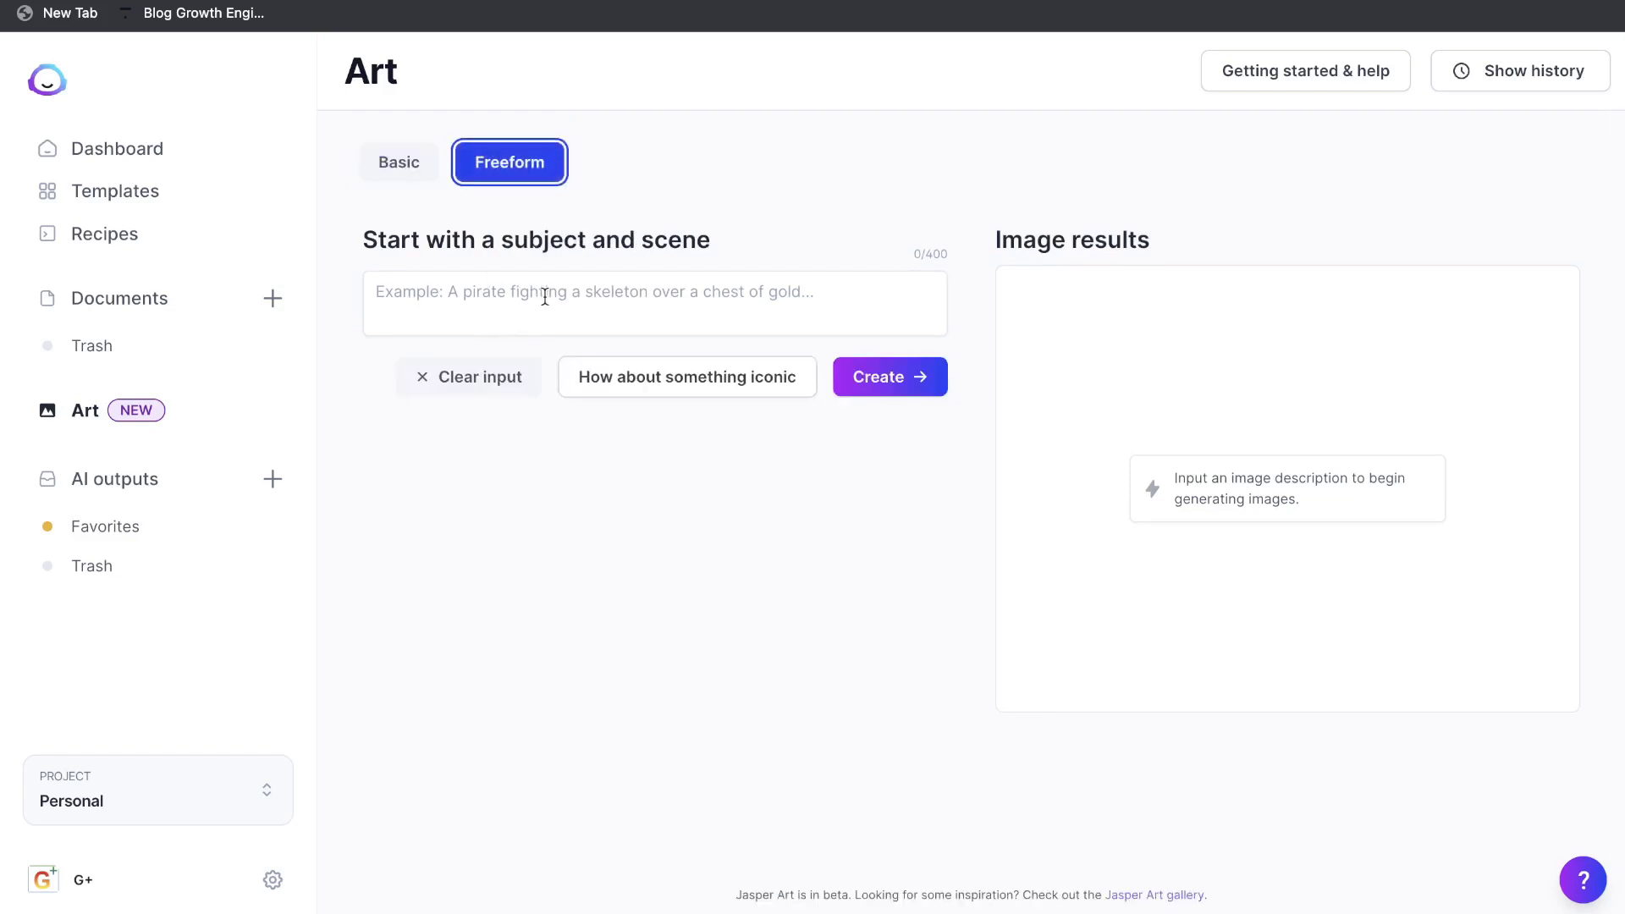
pyautogui.click(399, 168)
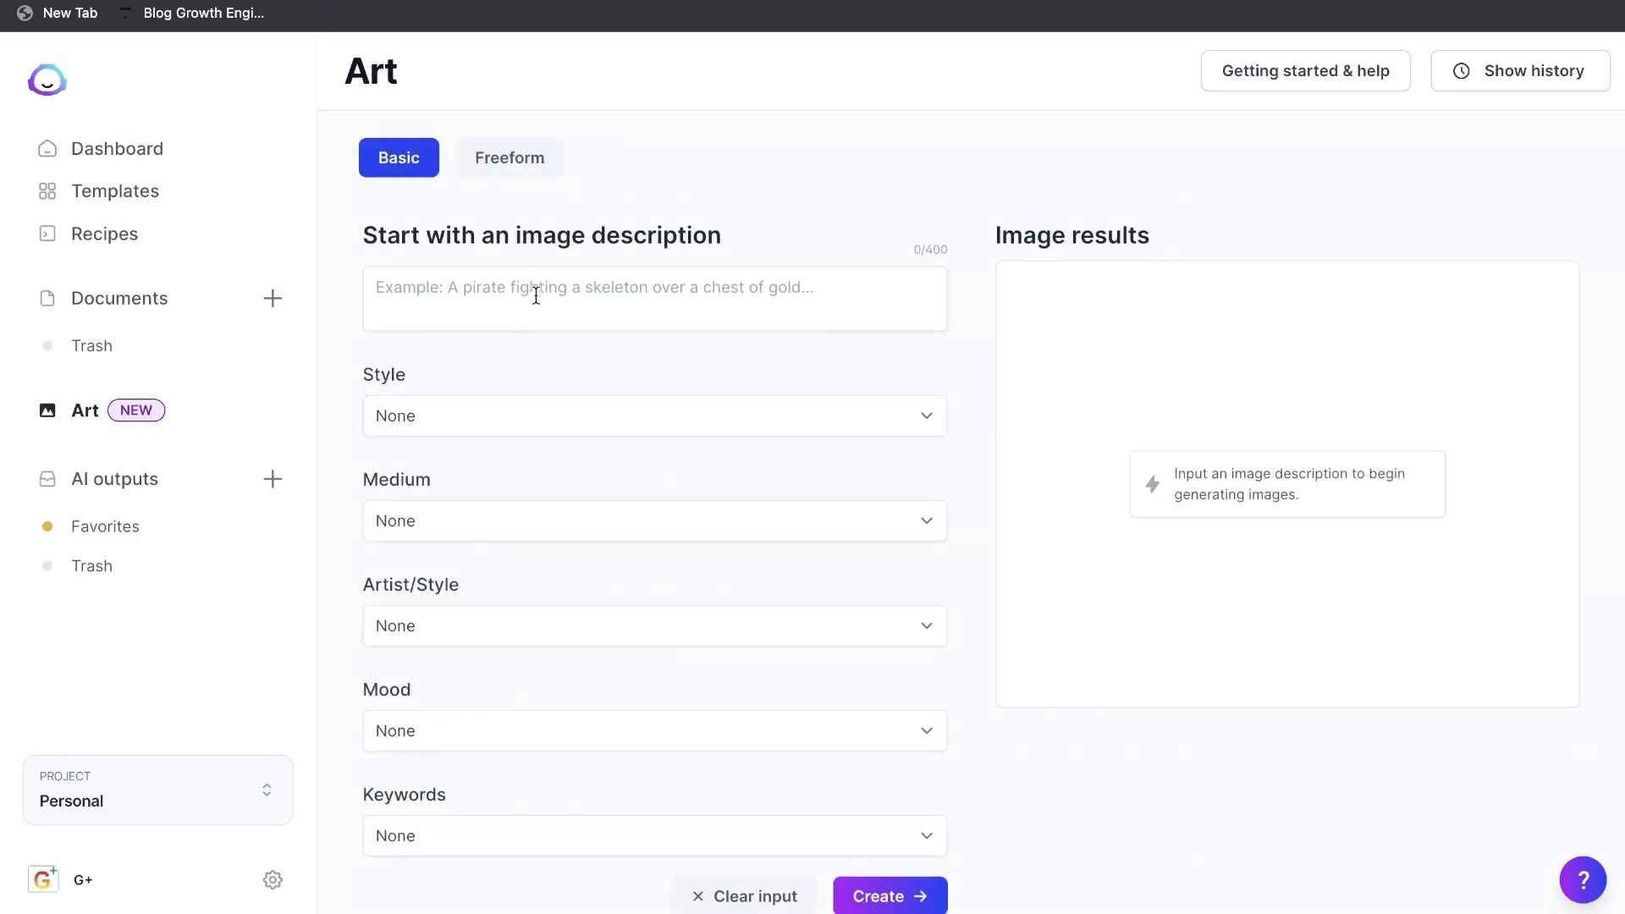
# Paste the dog-with-magnifying-glass prompt into the image description box
pyautogui.click(536, 296)
pyautogui.write('a dog looking intensely at a book with a magnifying glass')
pyautogui.hotkey('ctrl', 'a')
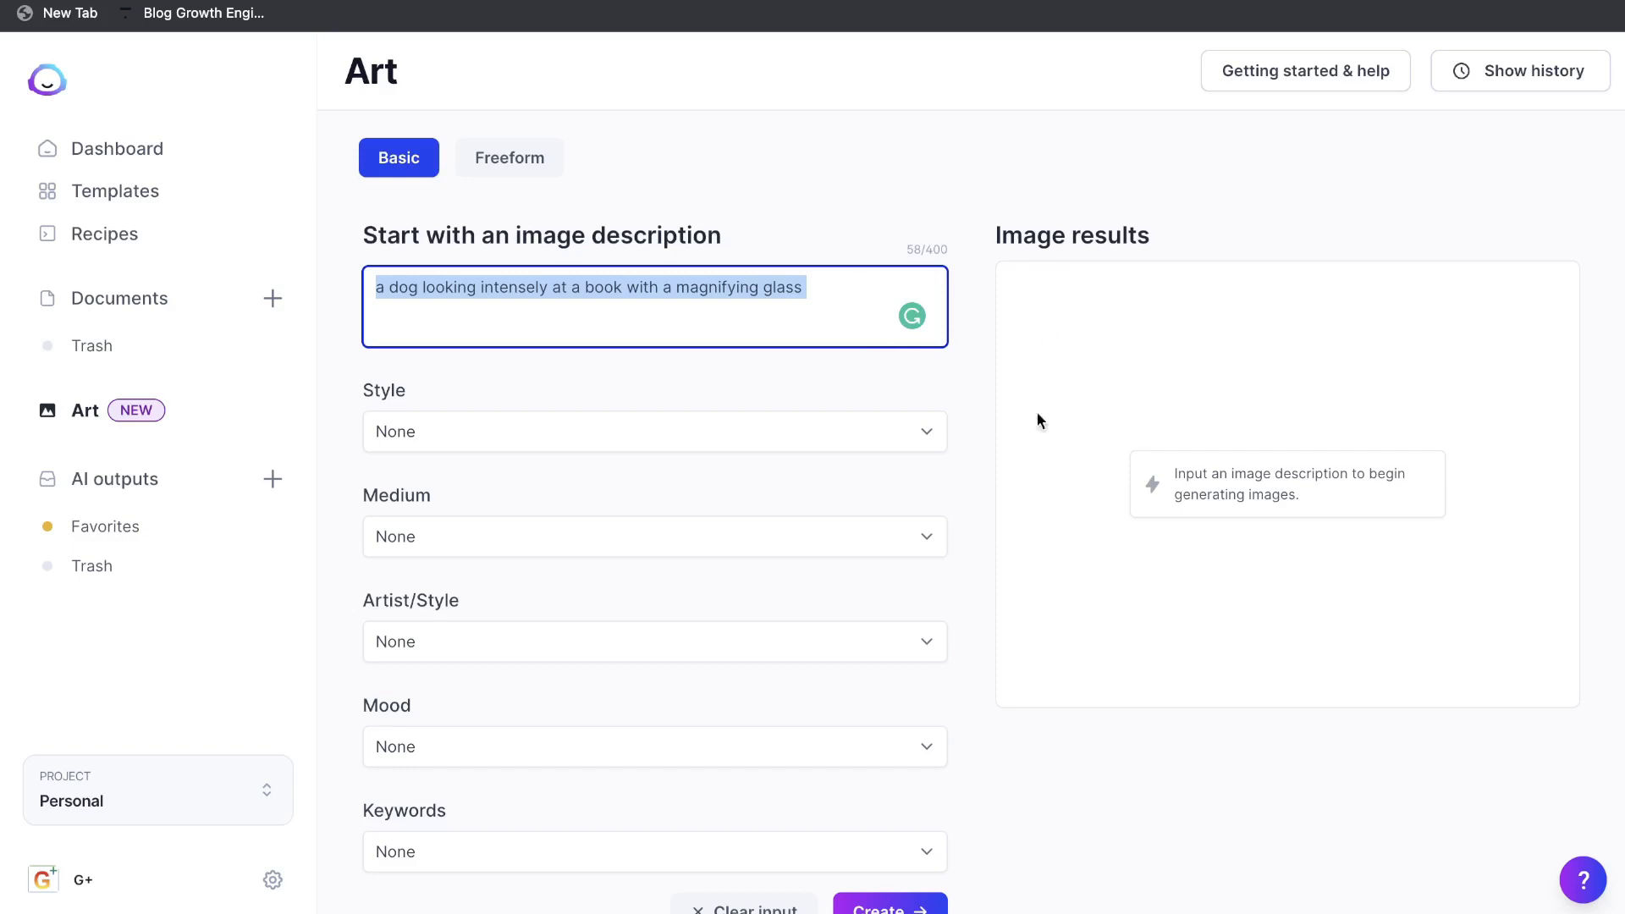
pyautogui.click(897, 402)
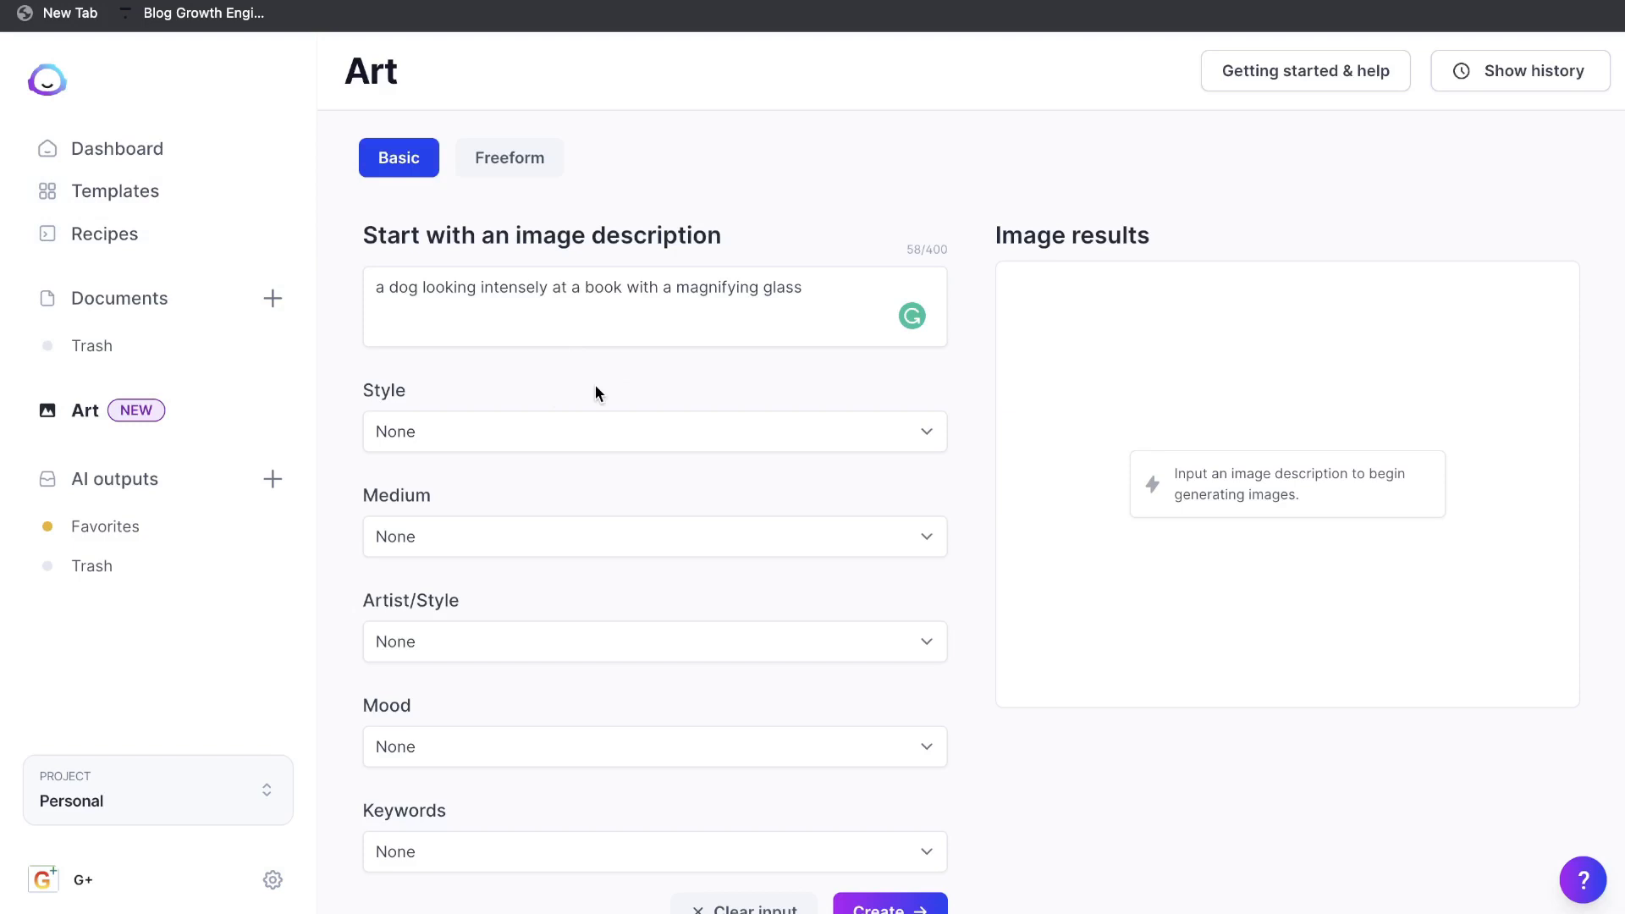
# Insert 'page in a ' before 'book' so the description reads 'looking intensely at a page in a book'
pyautogui.scroll(-1, 597, 381)
pyautogui.scroll(1, 599, 381)
pyautogui.click(618, 336)
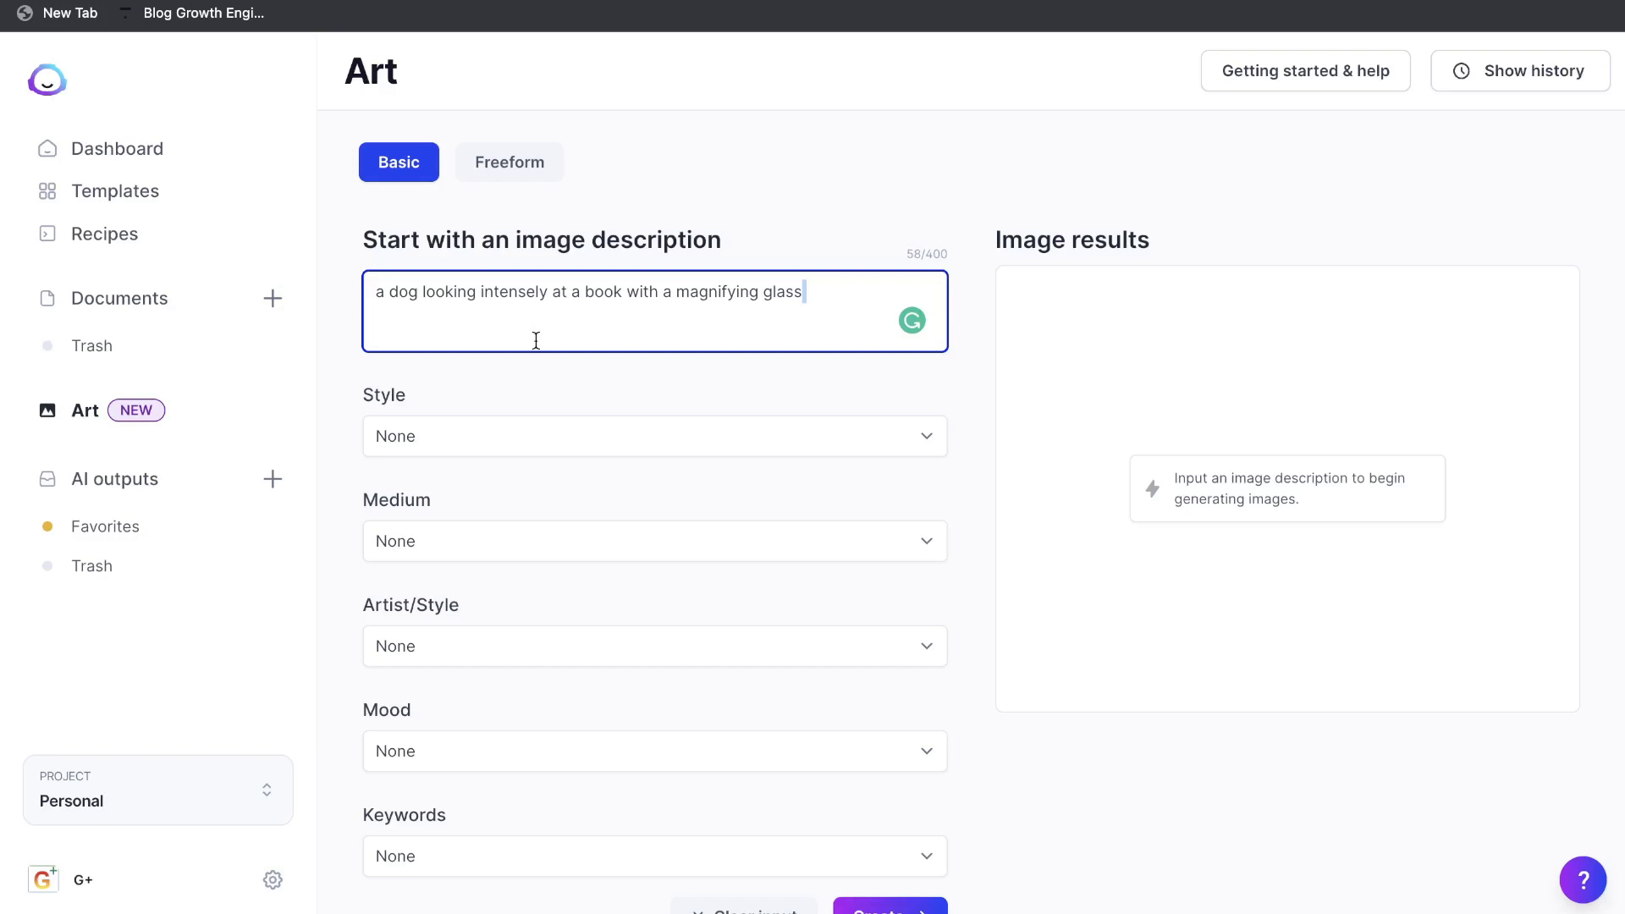
pyautogui.click(581, 292)
pyautogui.write('page in a')
pyautogui.scroll(-1, 735, 282)
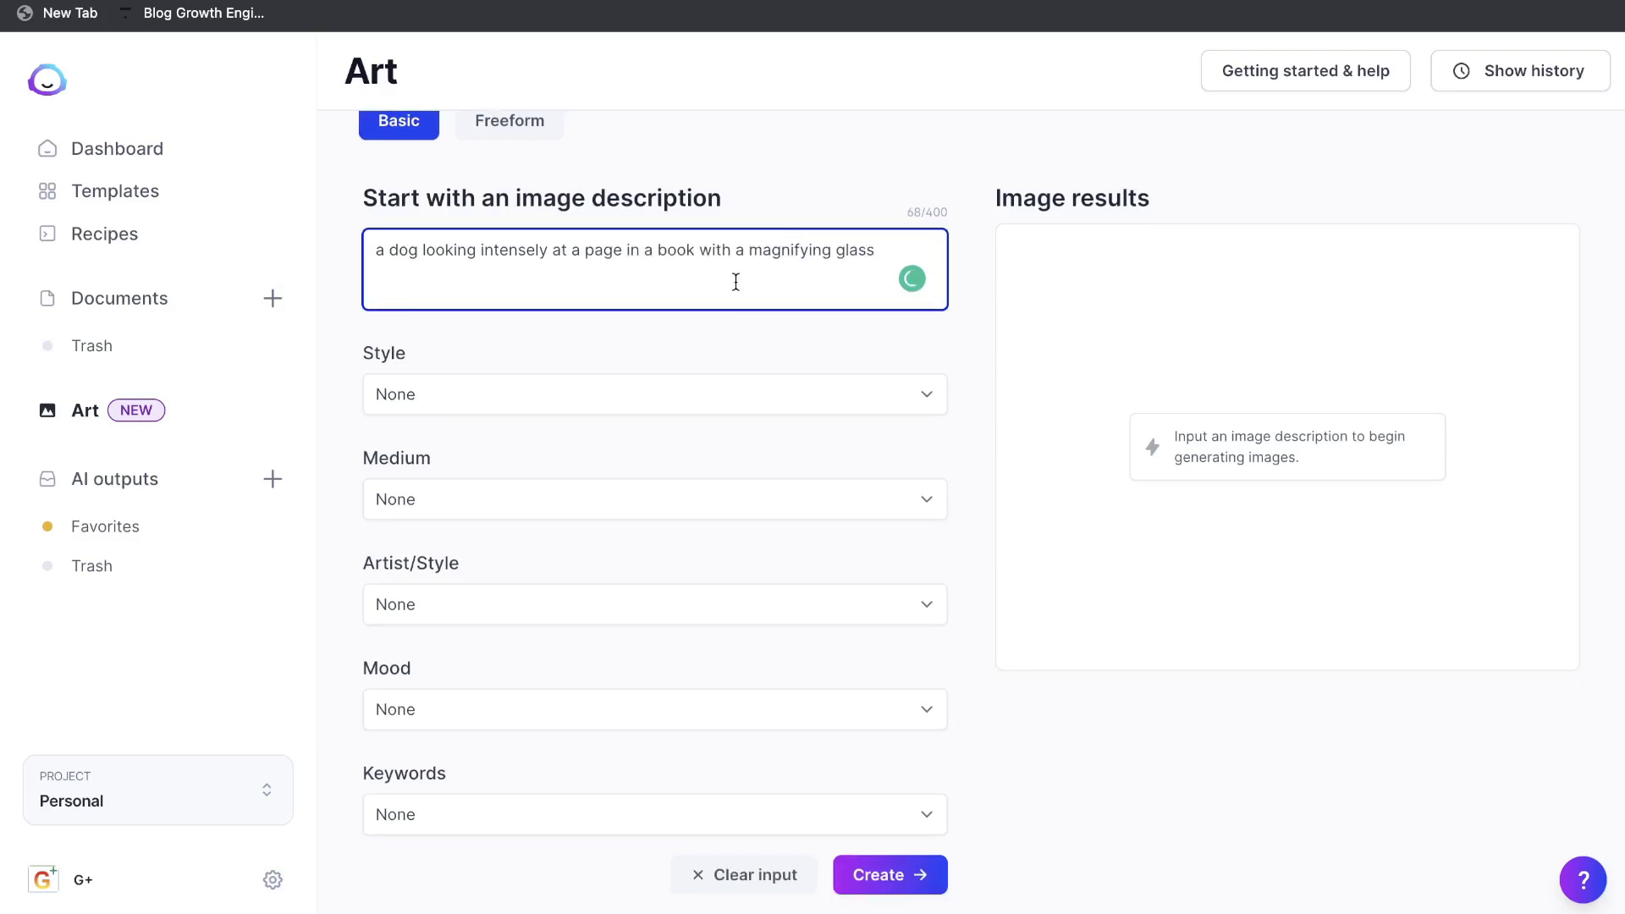
pyautogui.click(694, 251)
# Set Style to Cartoon, keep Medium at None, and set Artist/Style to Dr. Seuss
pyautogui.scroll(-1, 660, 349)
pyautogui.click(555, 352)
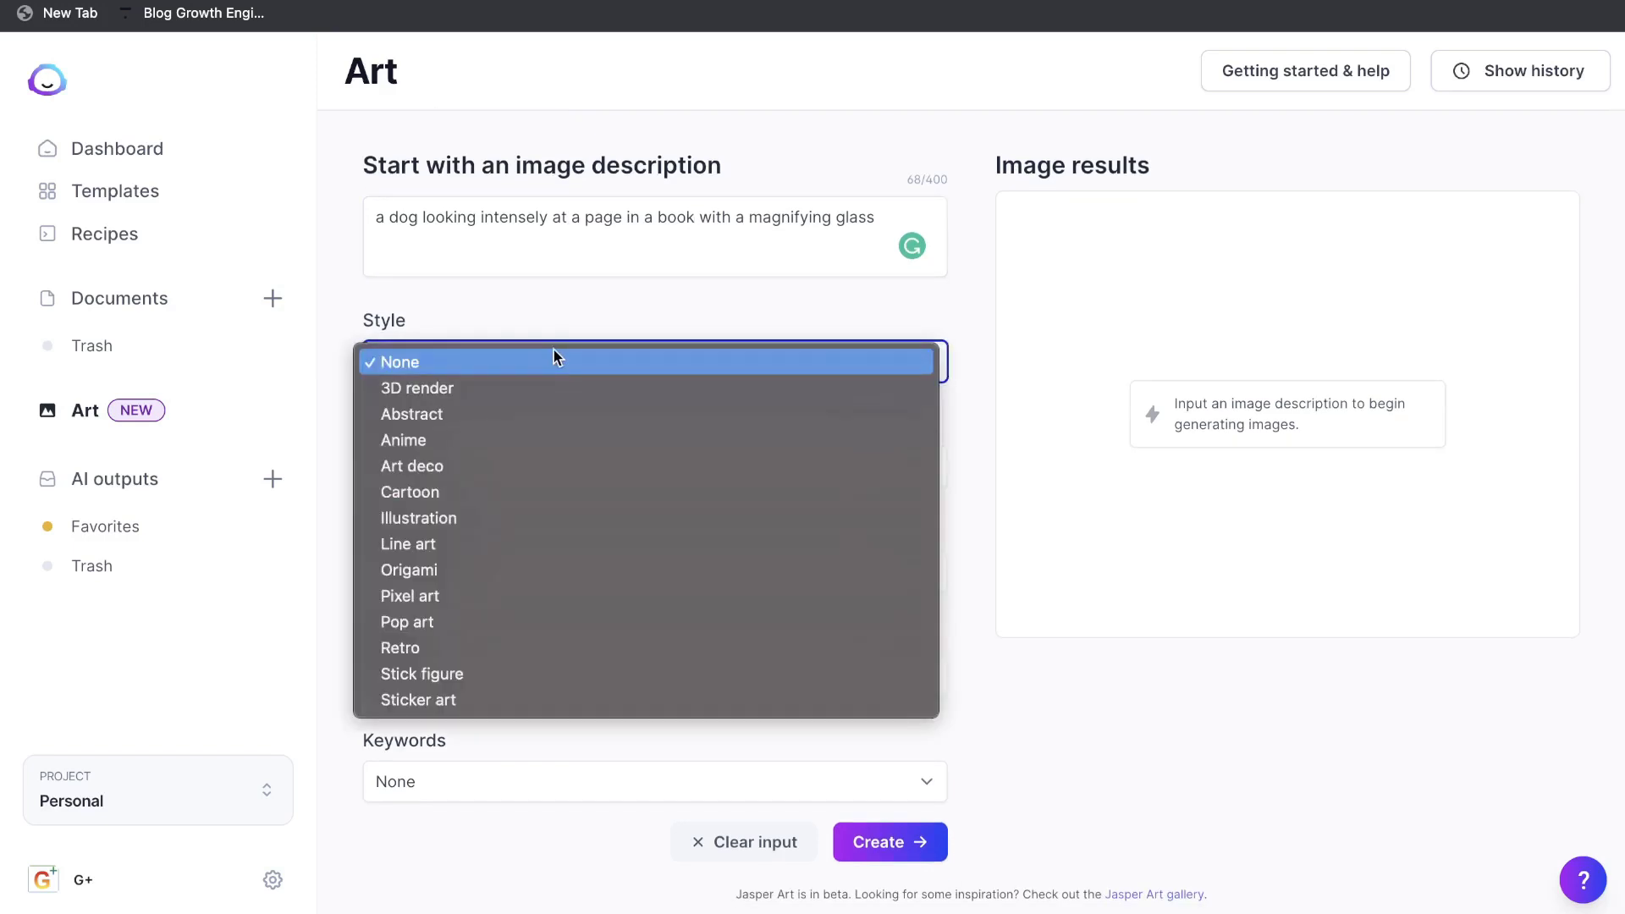
pyautogui.click(482, 492)
pyautogui.click(501, 477)
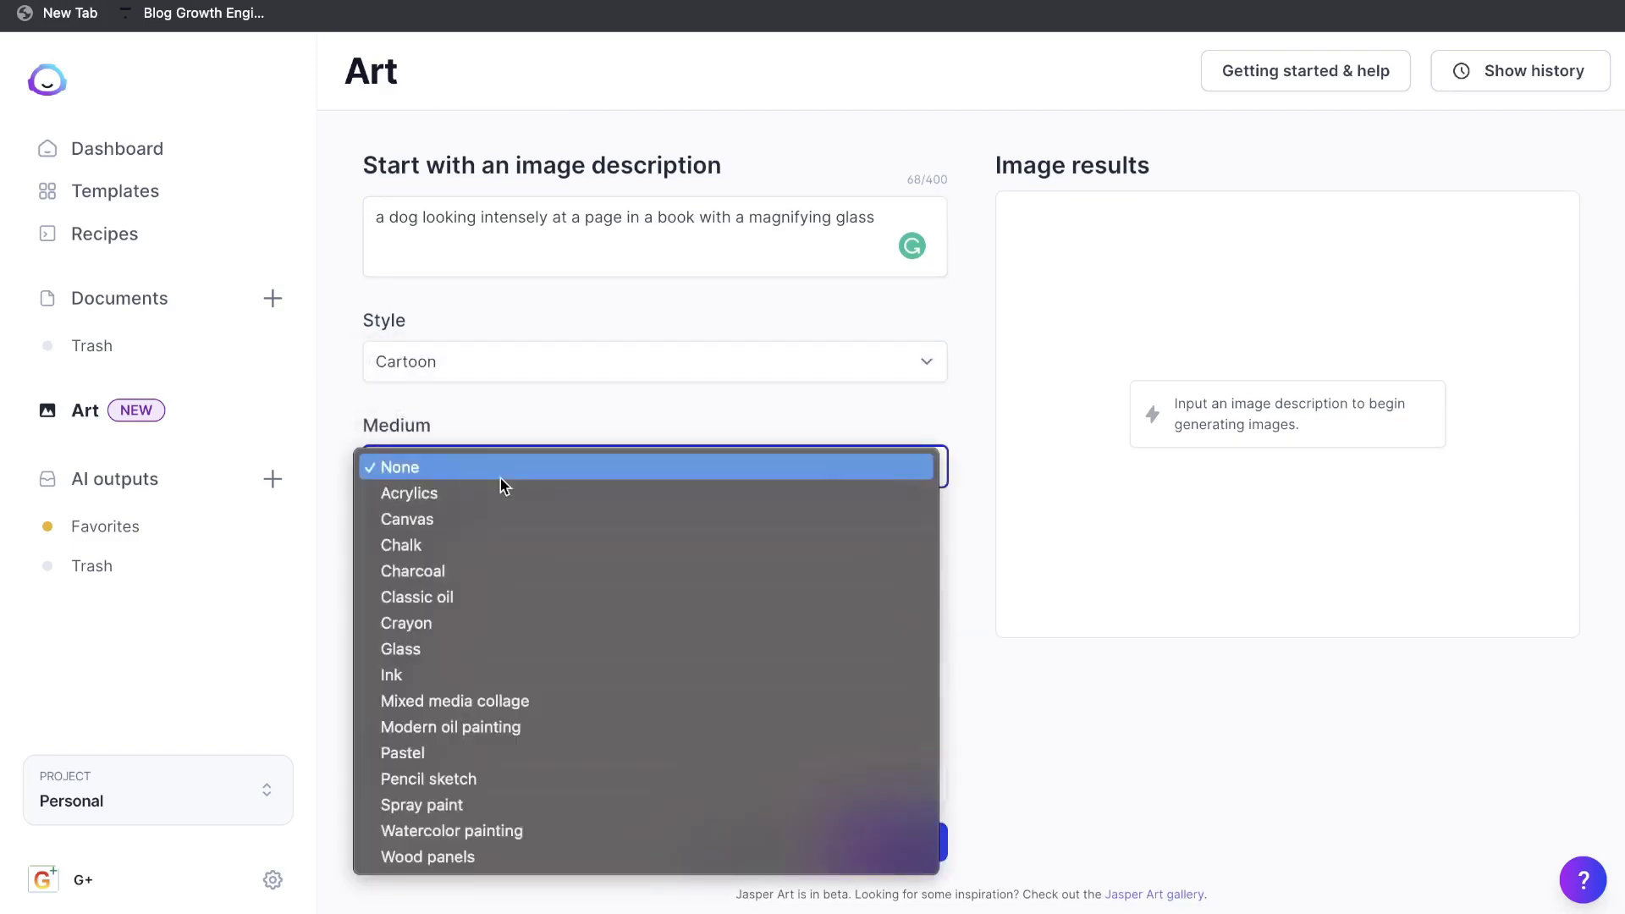
pyautogui.click(500, 479)
pyautogui.click(457, 575)
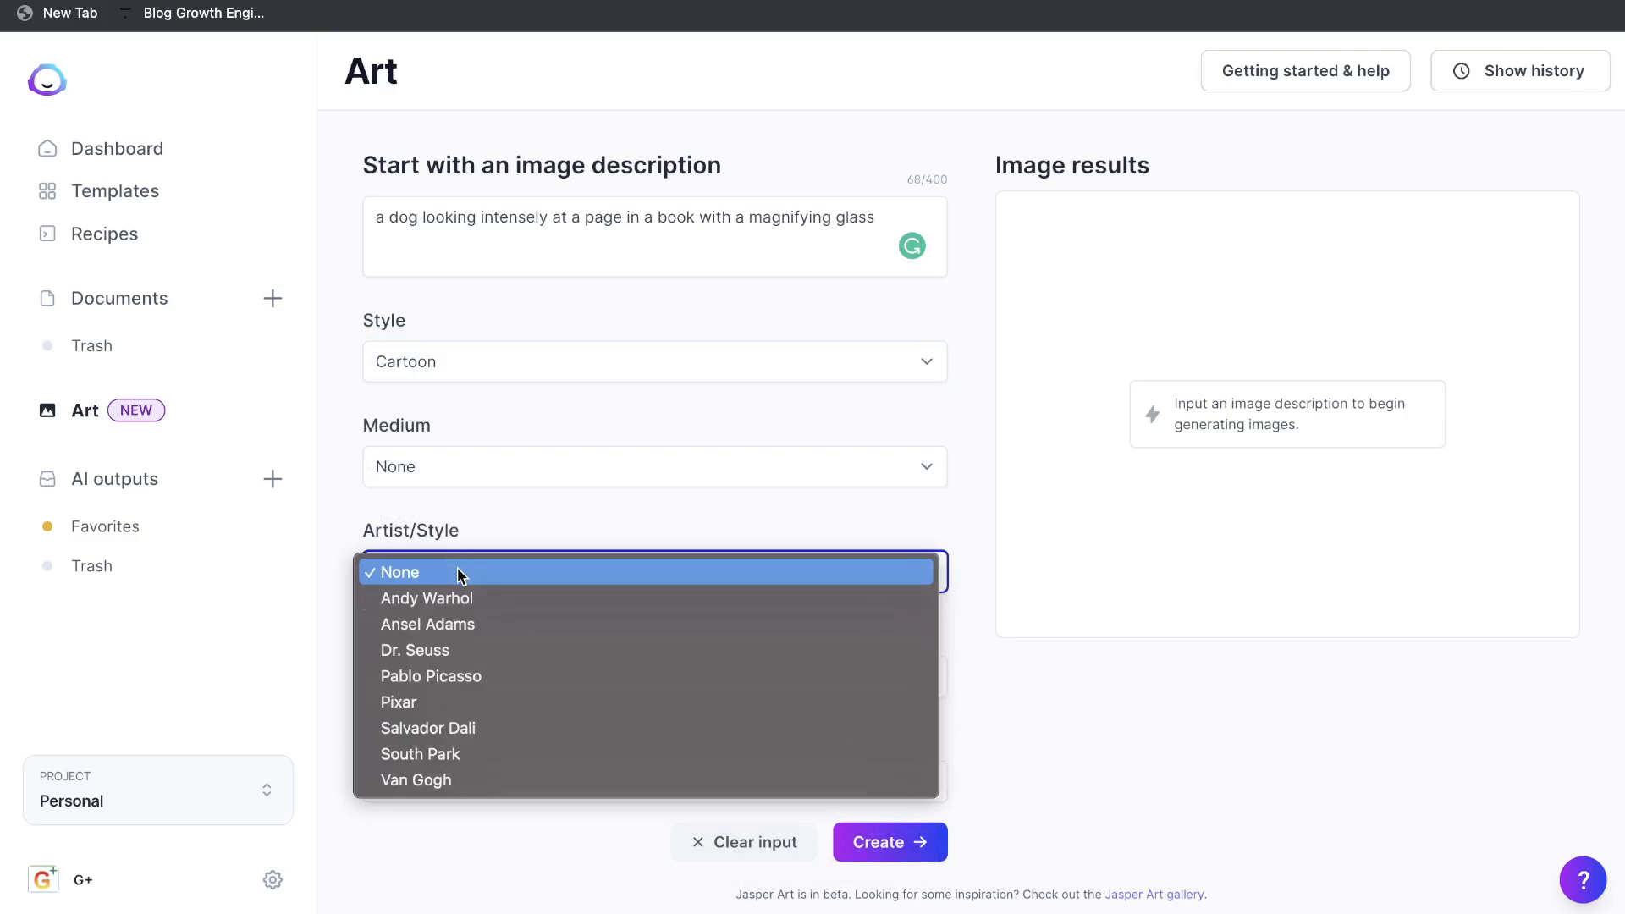
pyautogui.click(482, 650)
# Set Mood to Cheerful, leave Keywords at None, and generate the dog images
pyautogui.click(508, 678)
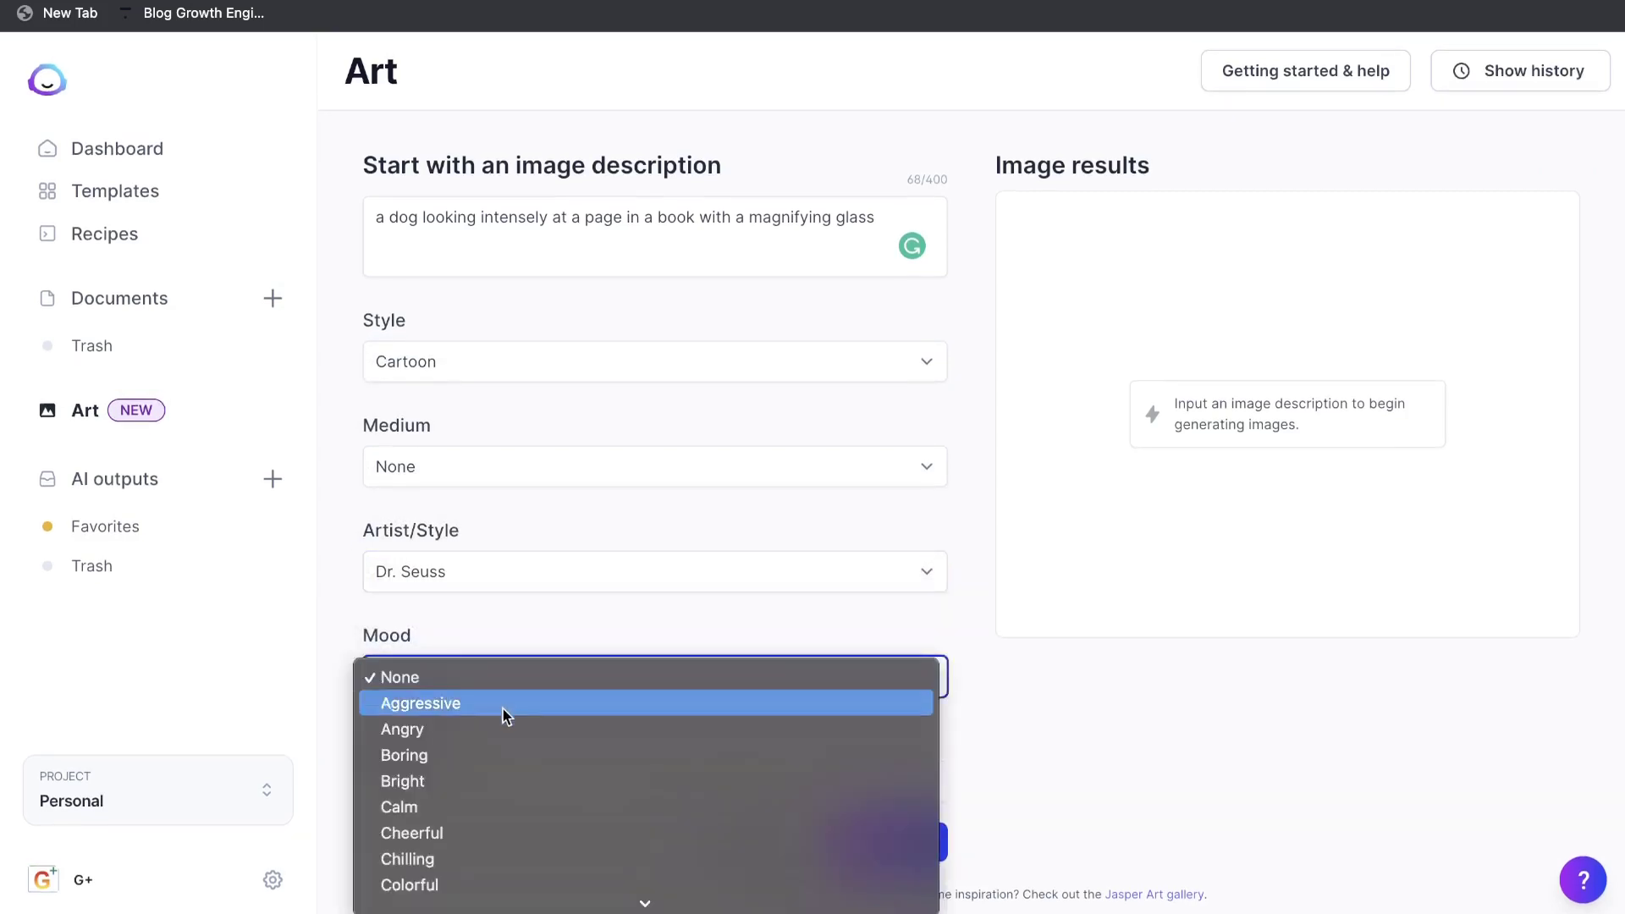
pyautogui.scroll(-3, 506, 809)
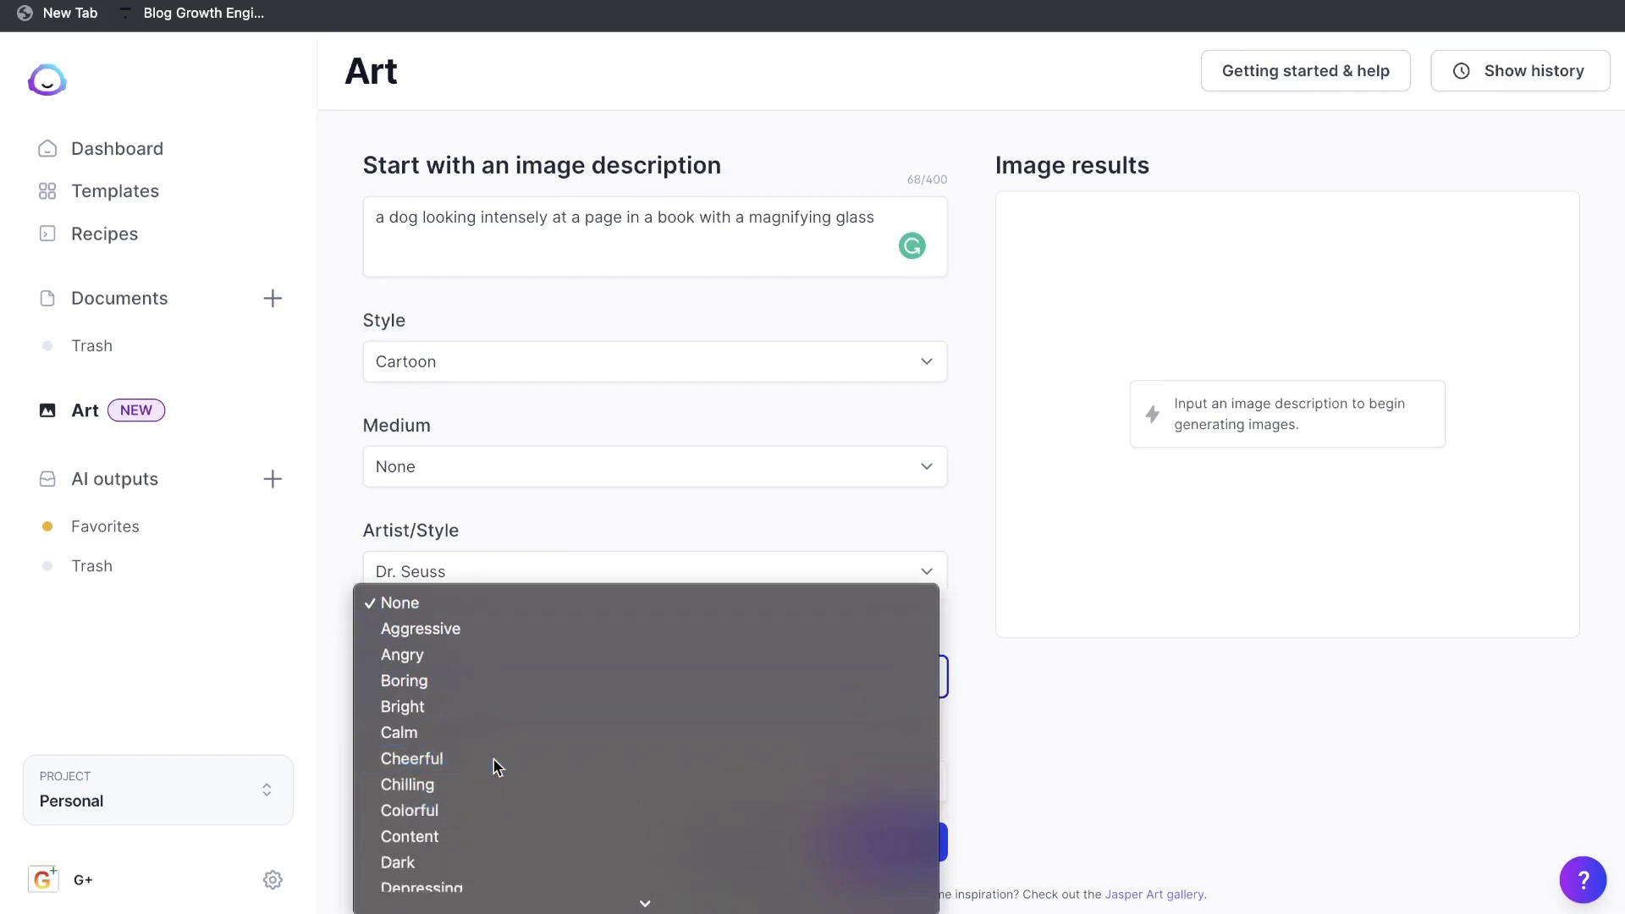
pyautogui.click(498, 767)
pyautogui.click(534, 781)
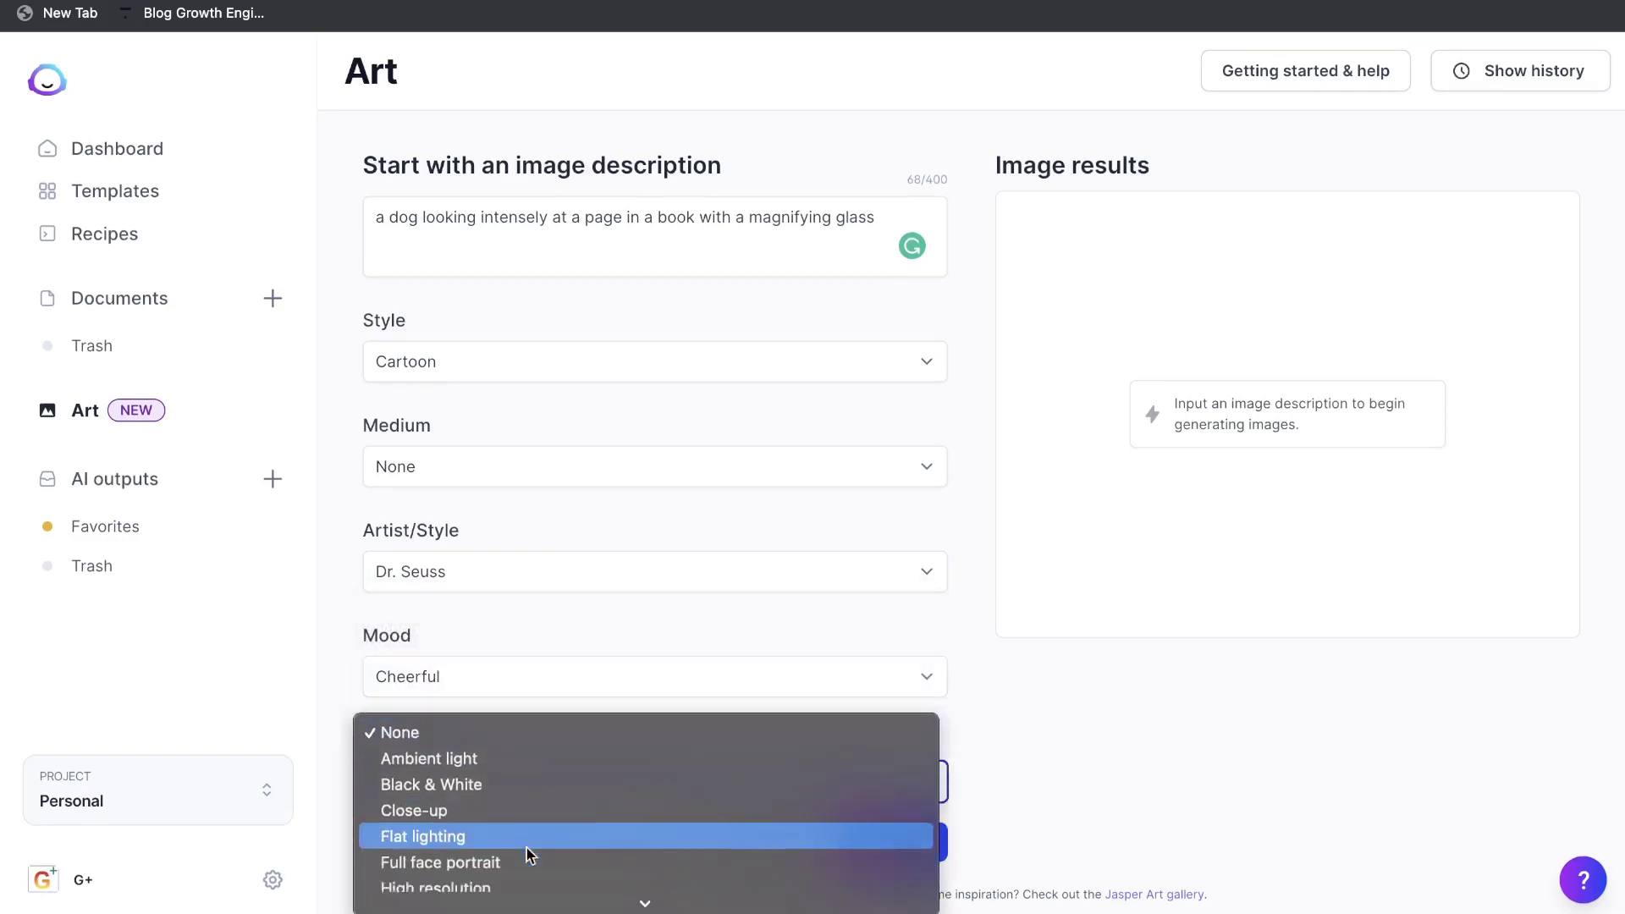
pyautogui.scroll(-3, 530, 855)
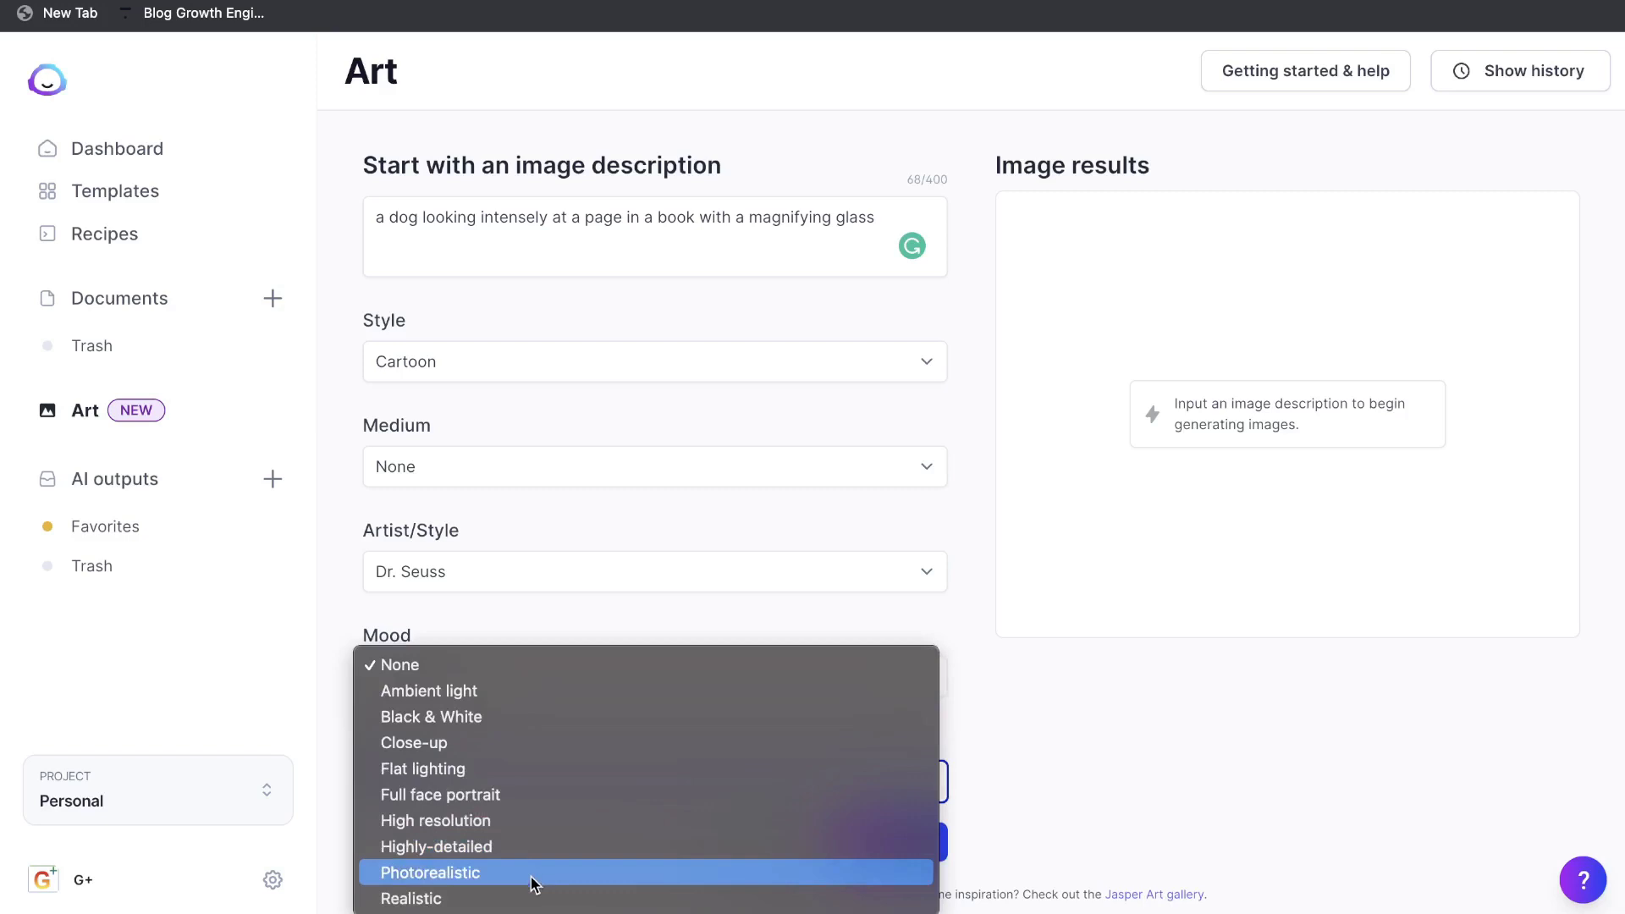
pyautogui.click(573, 565)
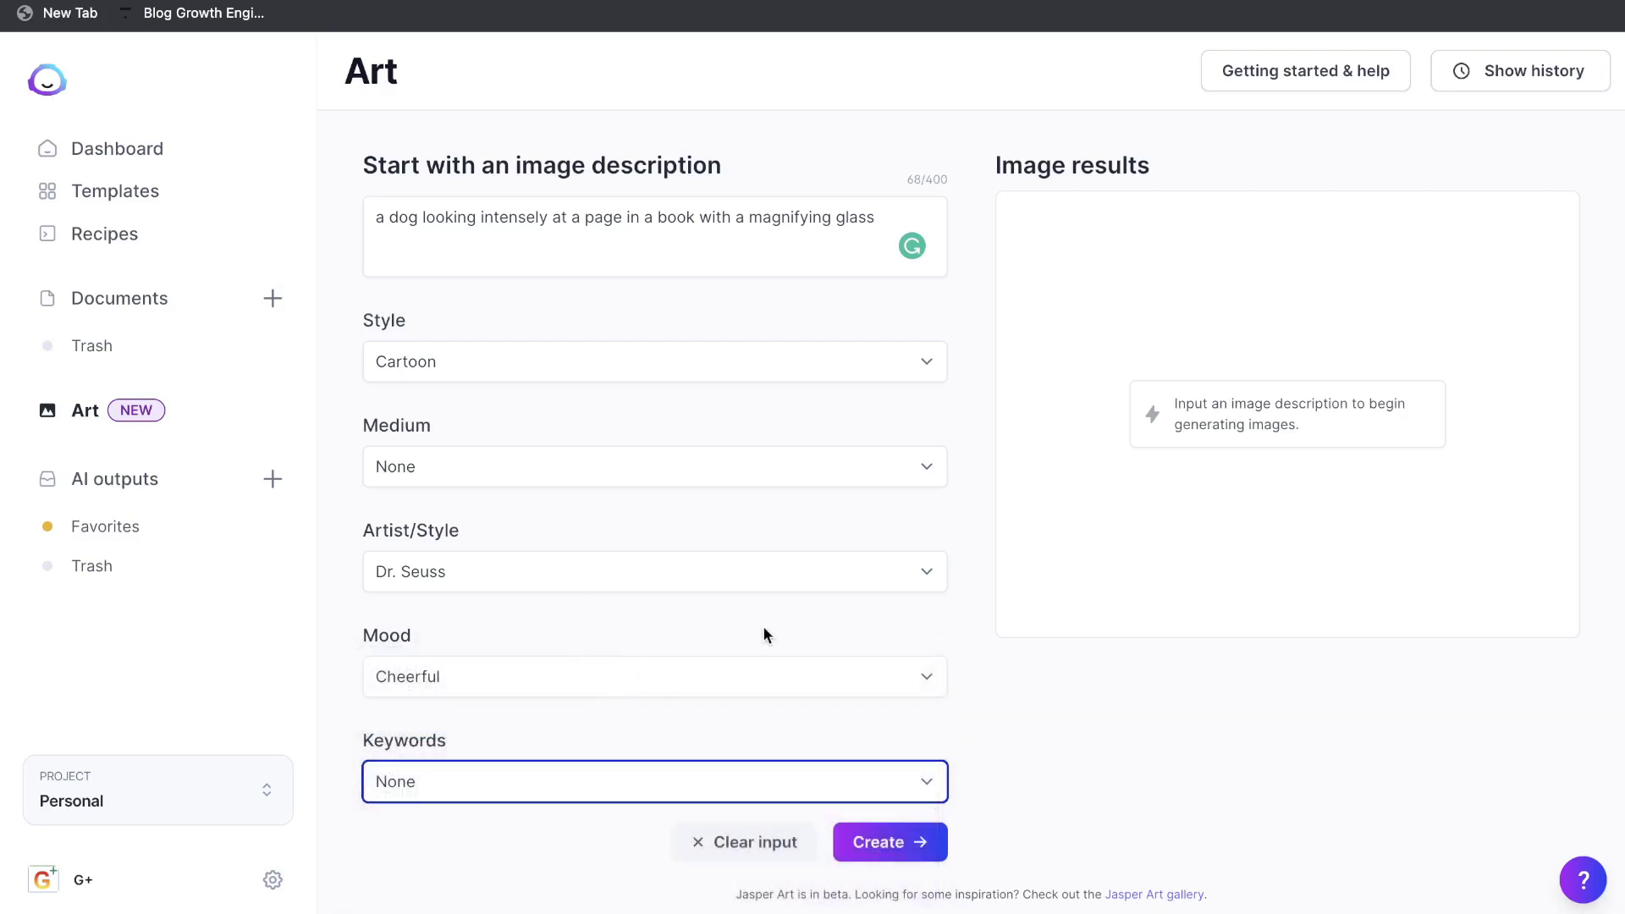
pyautogui.click(890, 857)
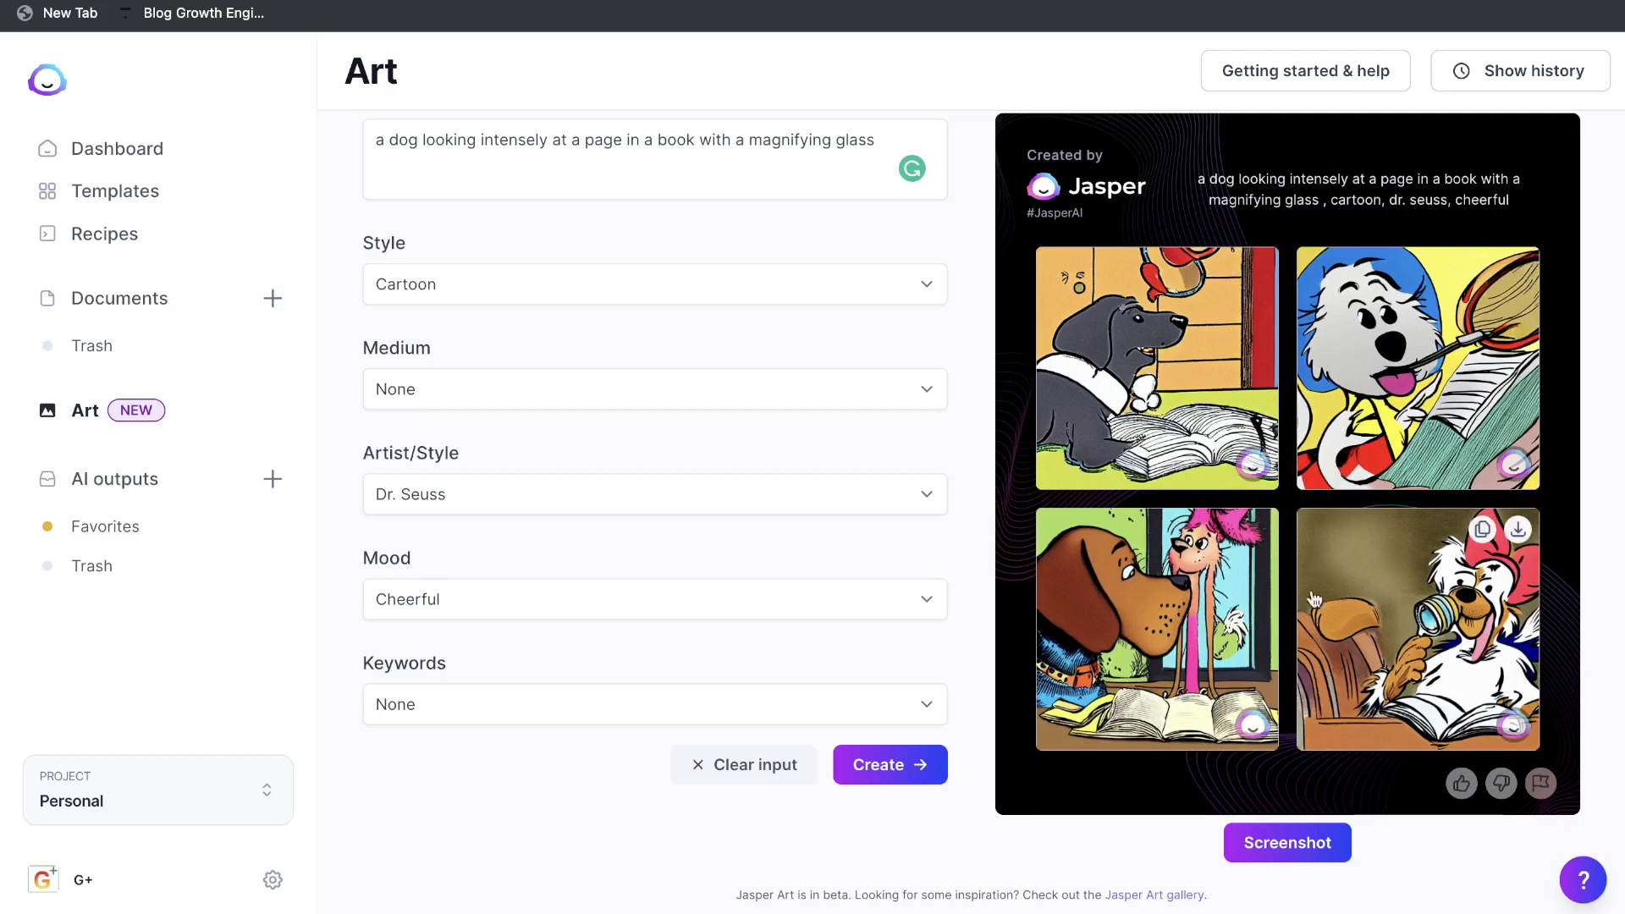
# Enlarge the top-left, top-right white, and bottom-right pink-bow dog images, returning to the grid each time
pyautogui.scroll(2, 774, 375)
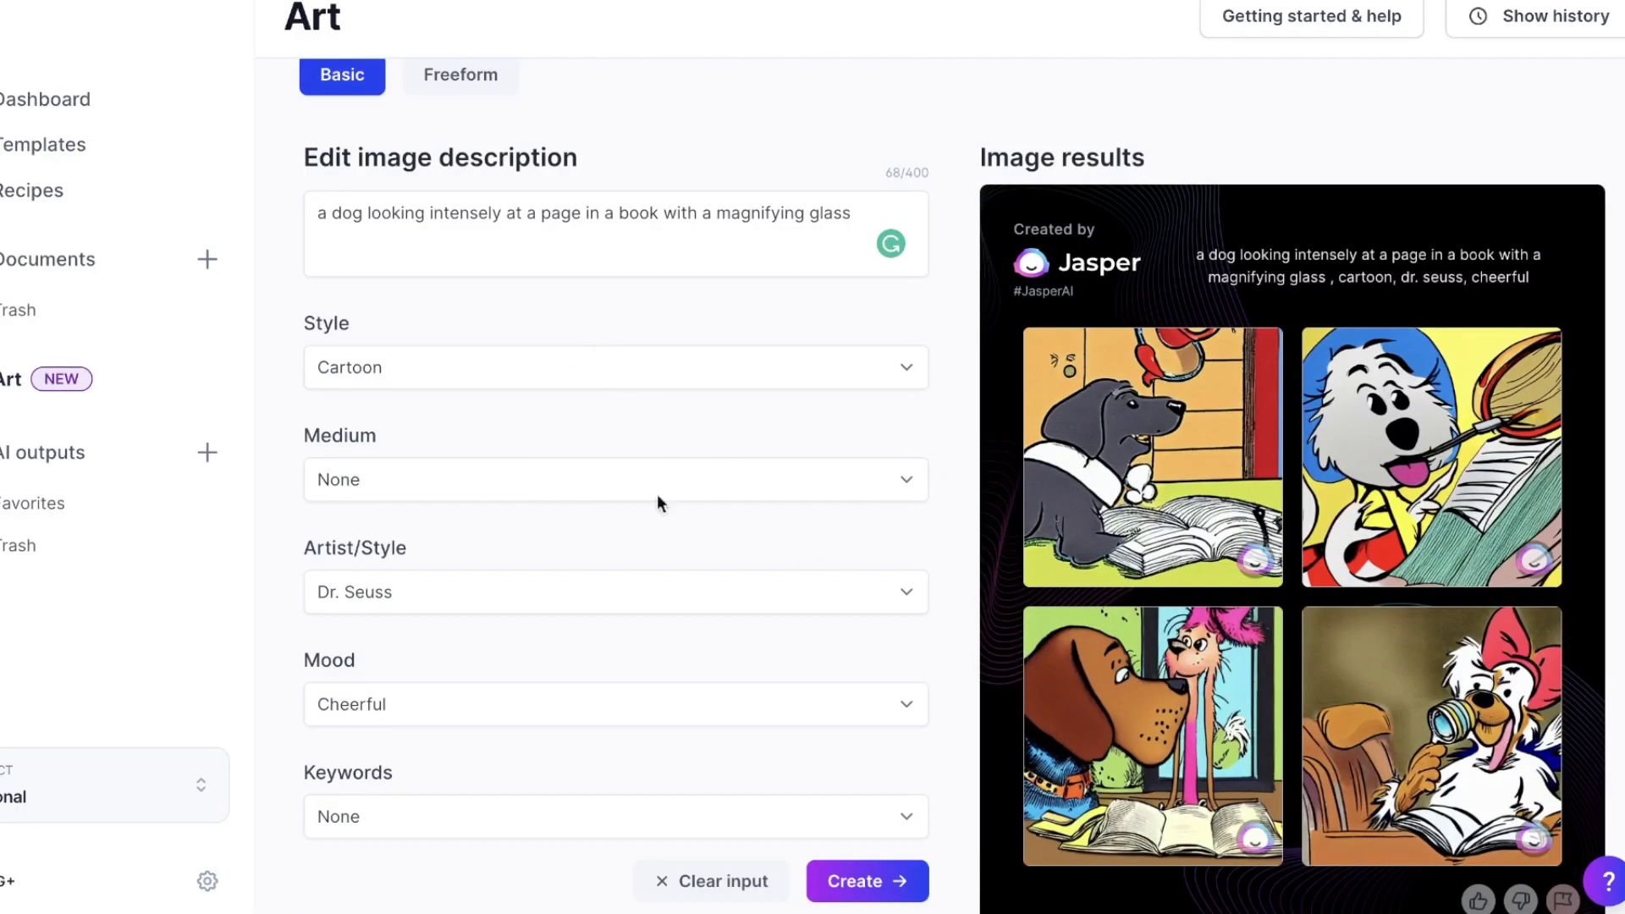
pyautogui.scroll(-1, 614, 479)
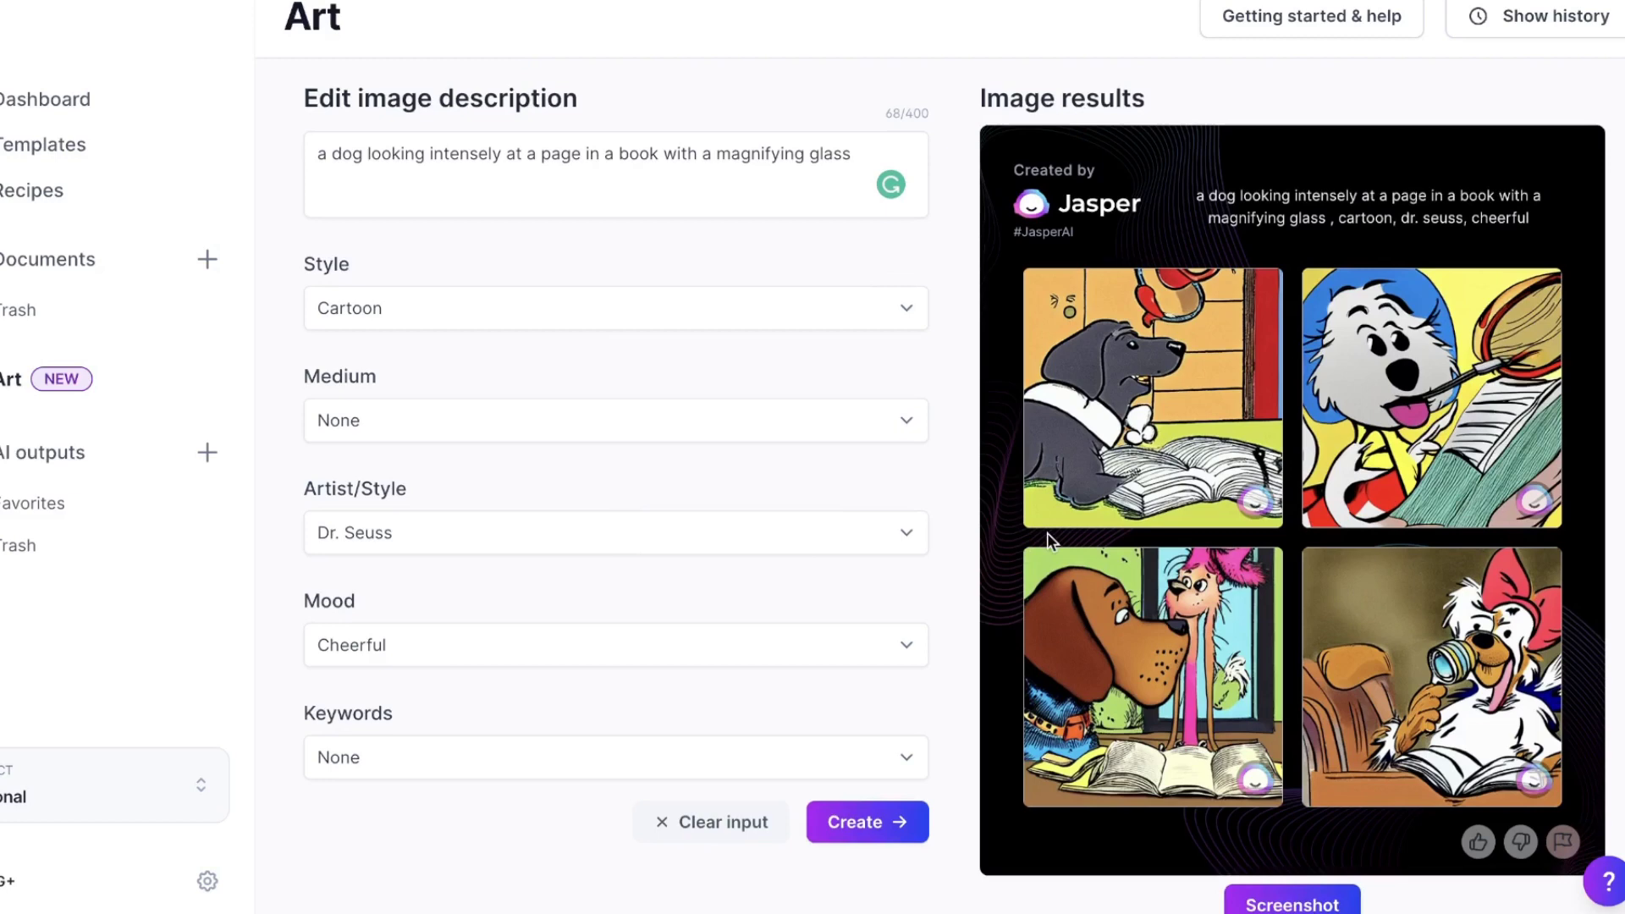
pyautogui.click(1060, 413)
pyautogui.scroll(-1, 1313, 447)
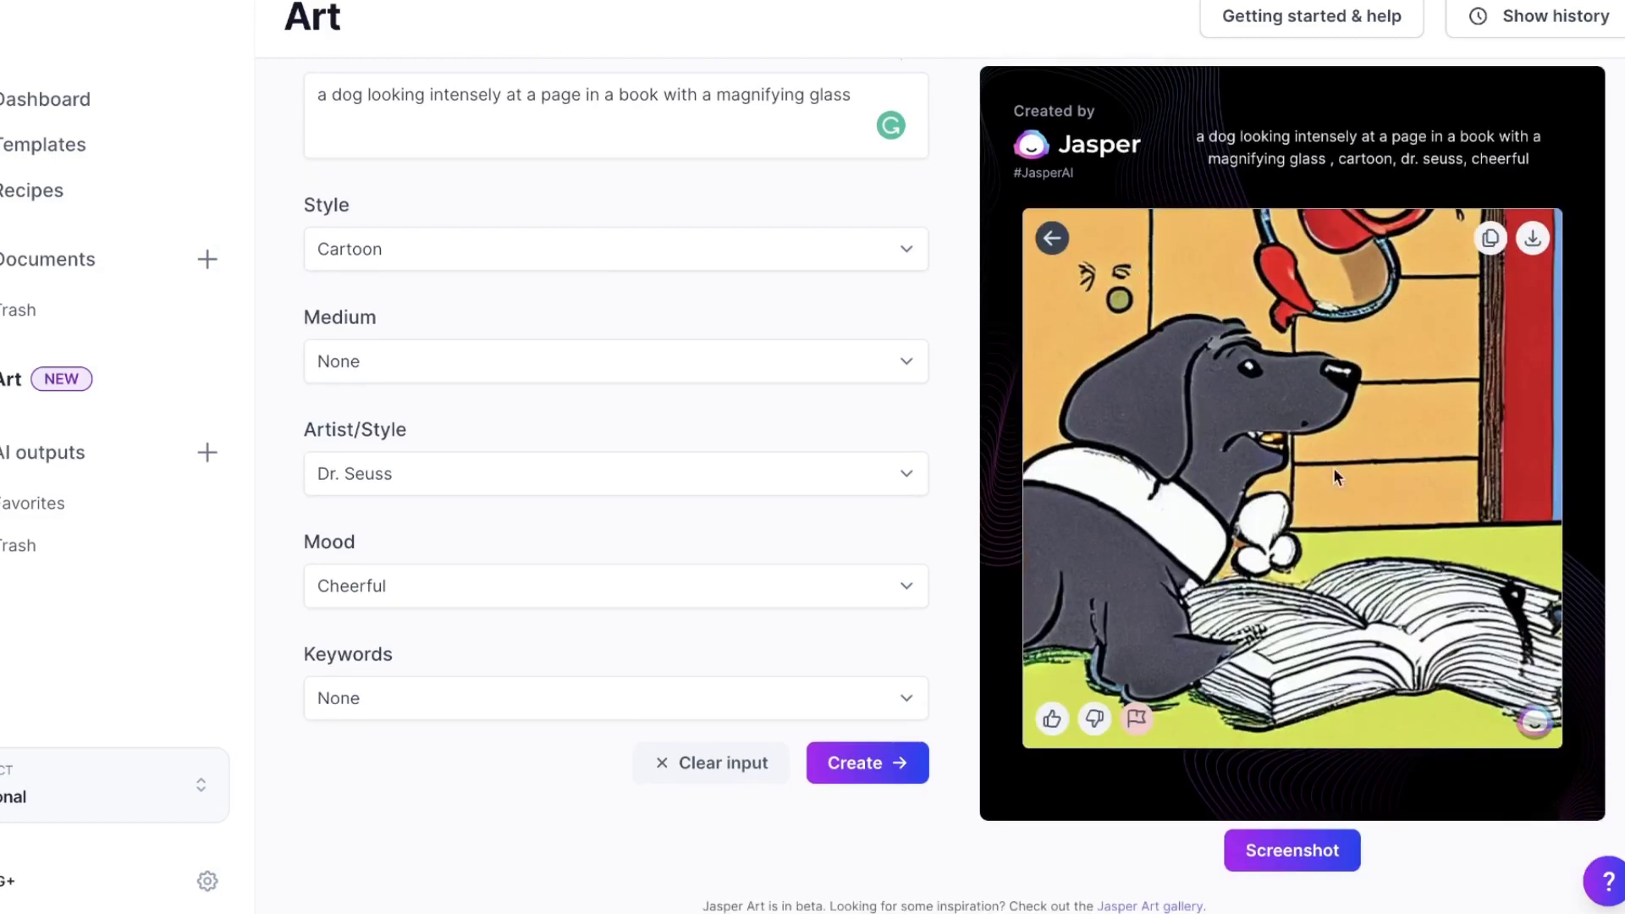
pyautogui.click(1052, 238)
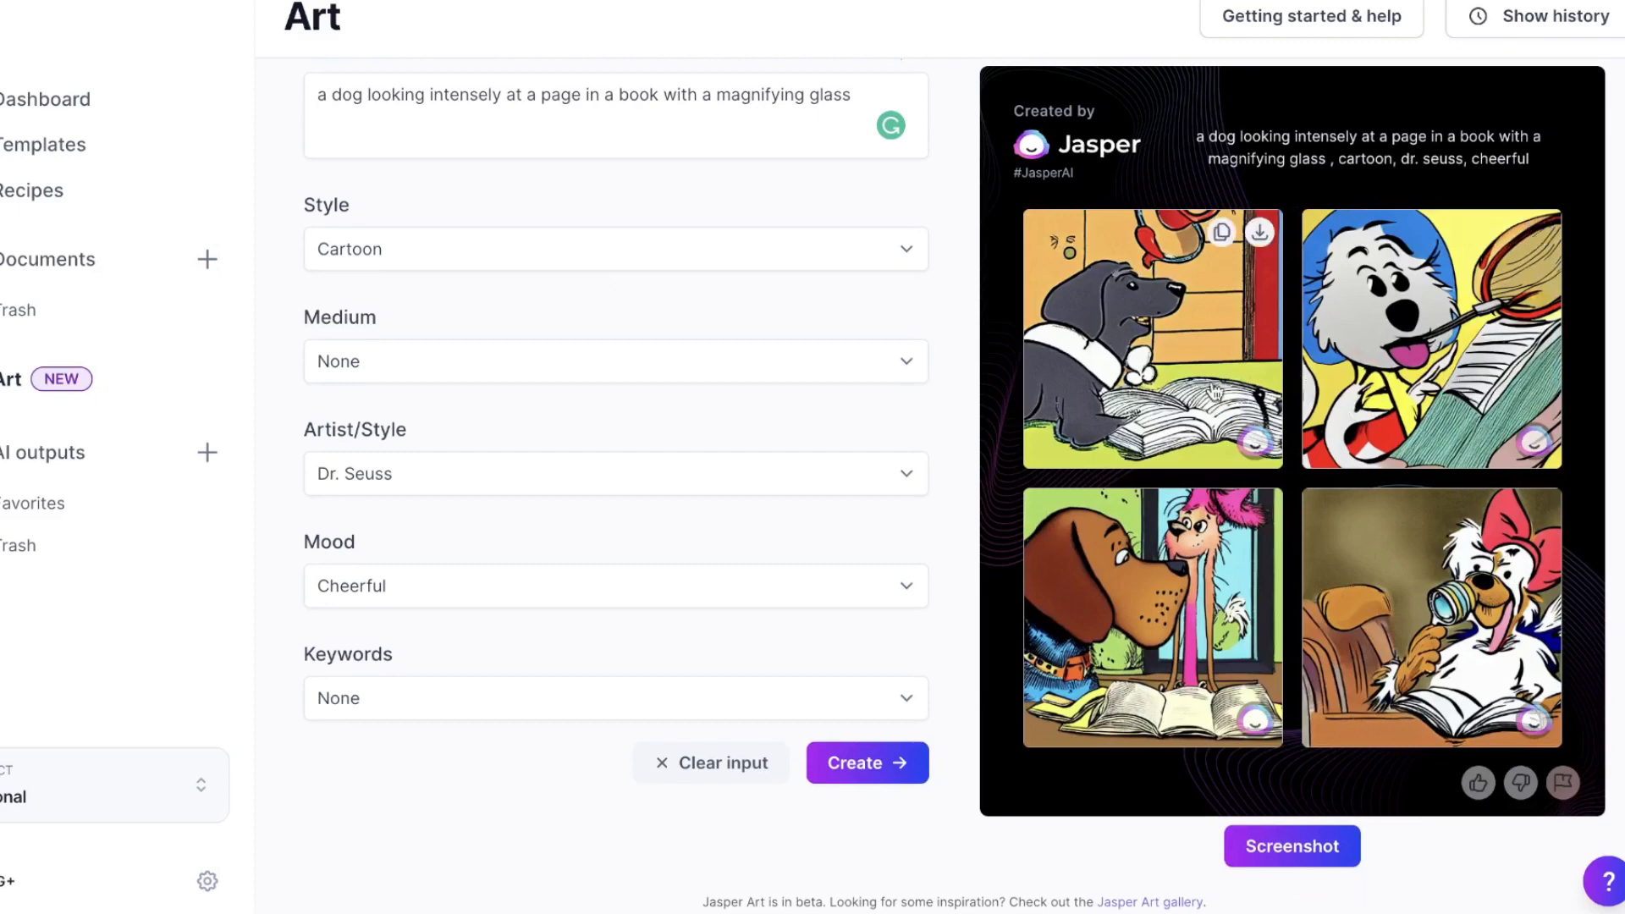
pyautogui.click(1403, 347)
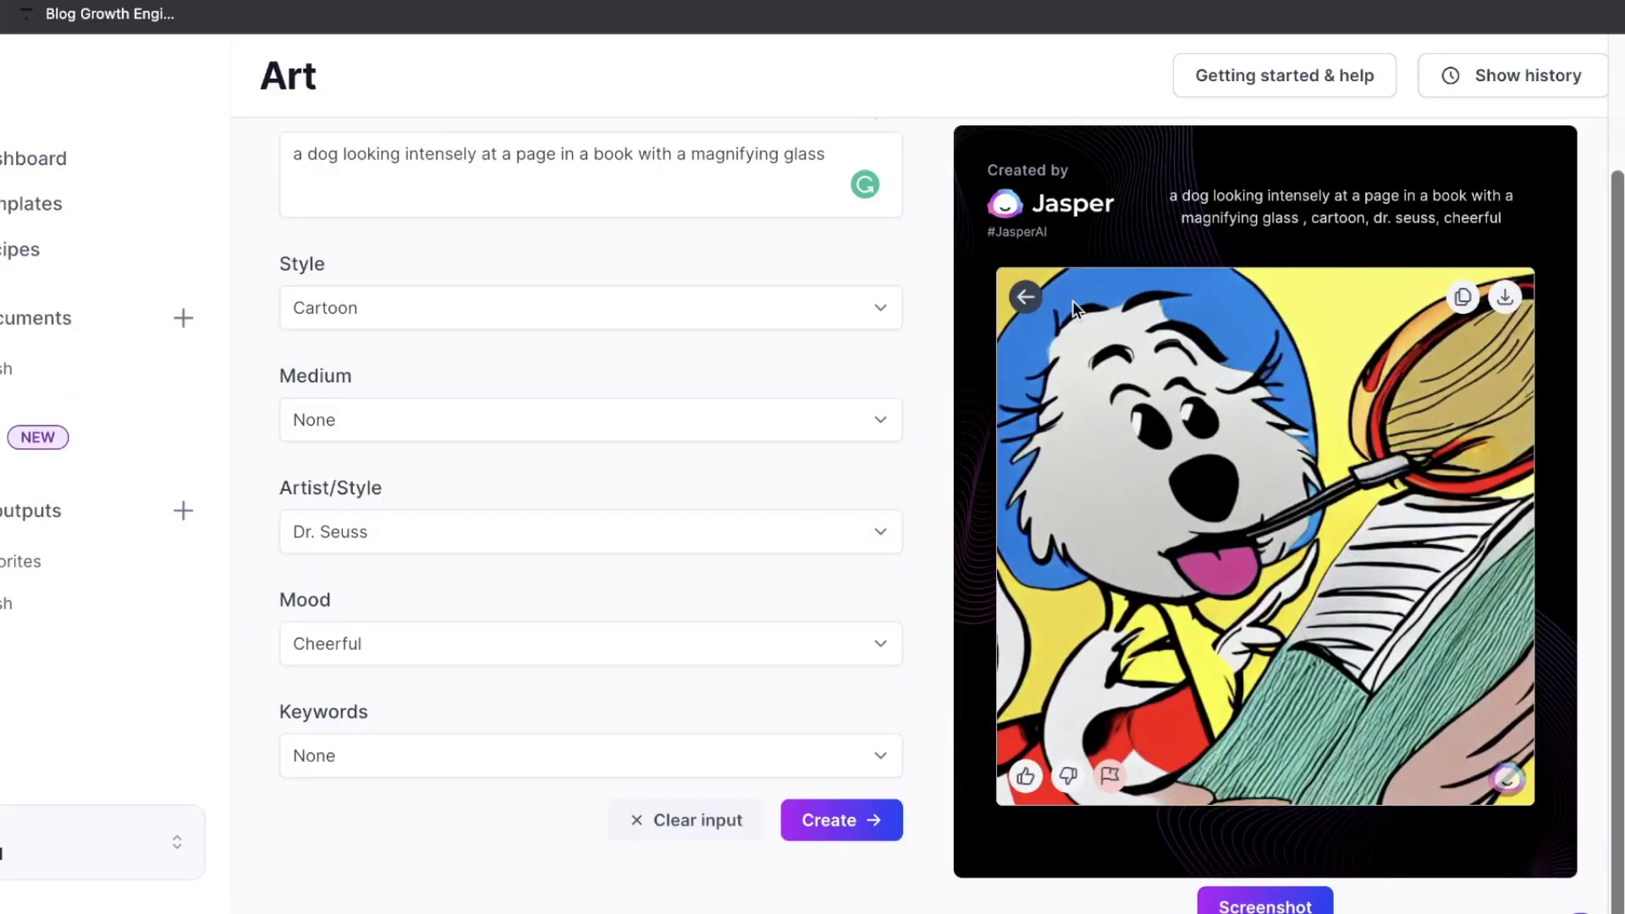
pyautogui.click(1027, 297)
pyautogui.click(1448, 640)
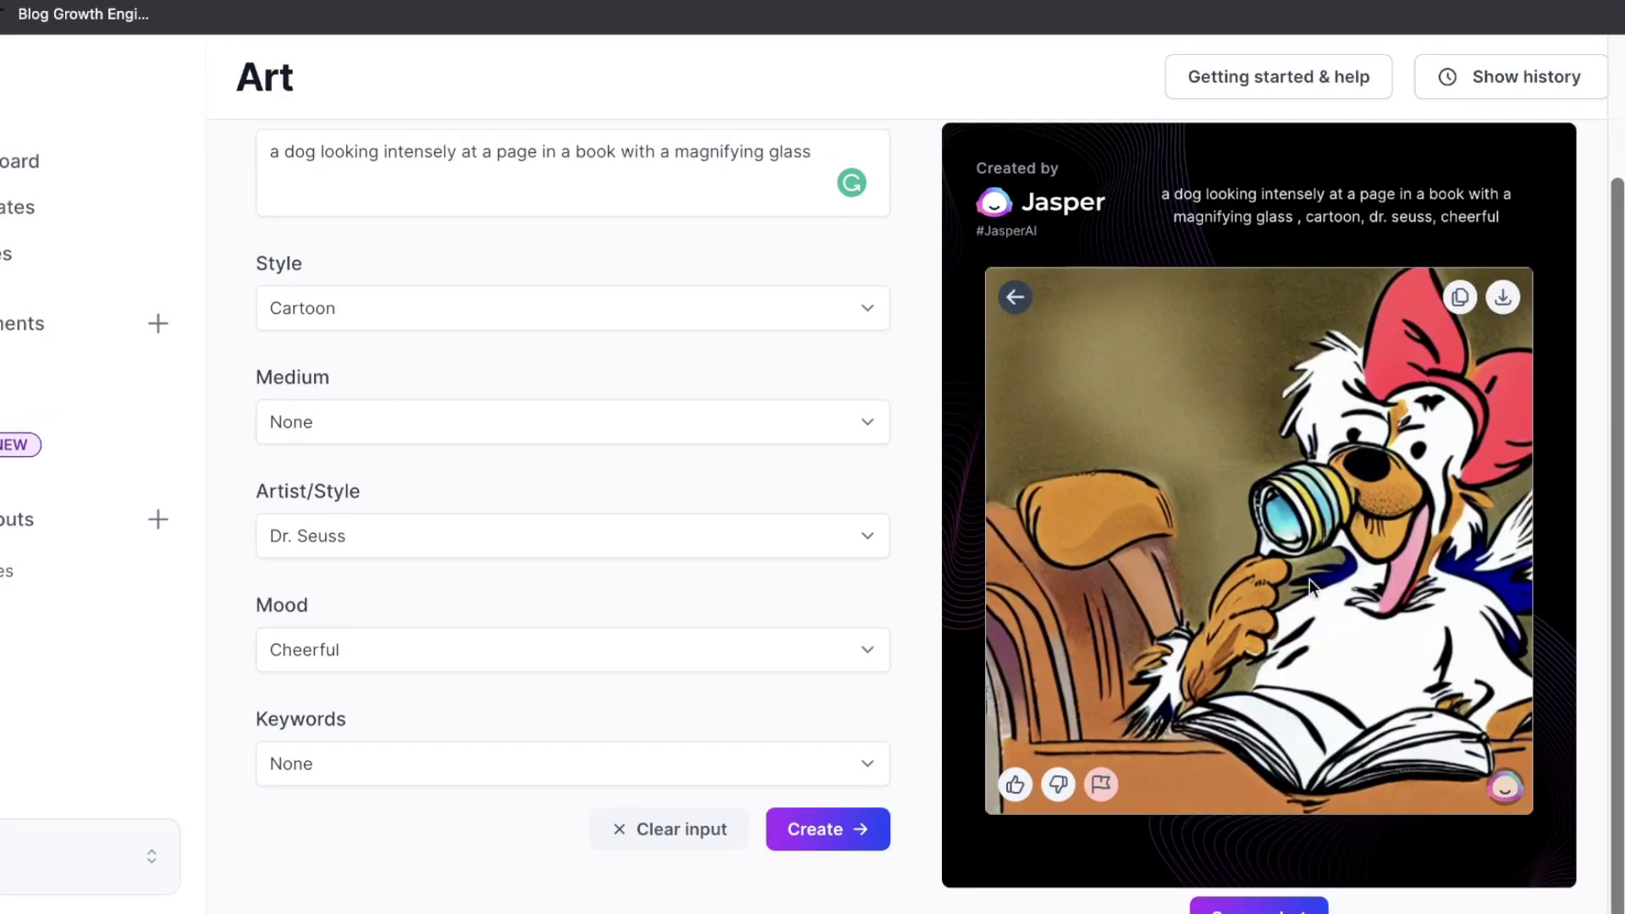
pyautogui.click(1015, 297)
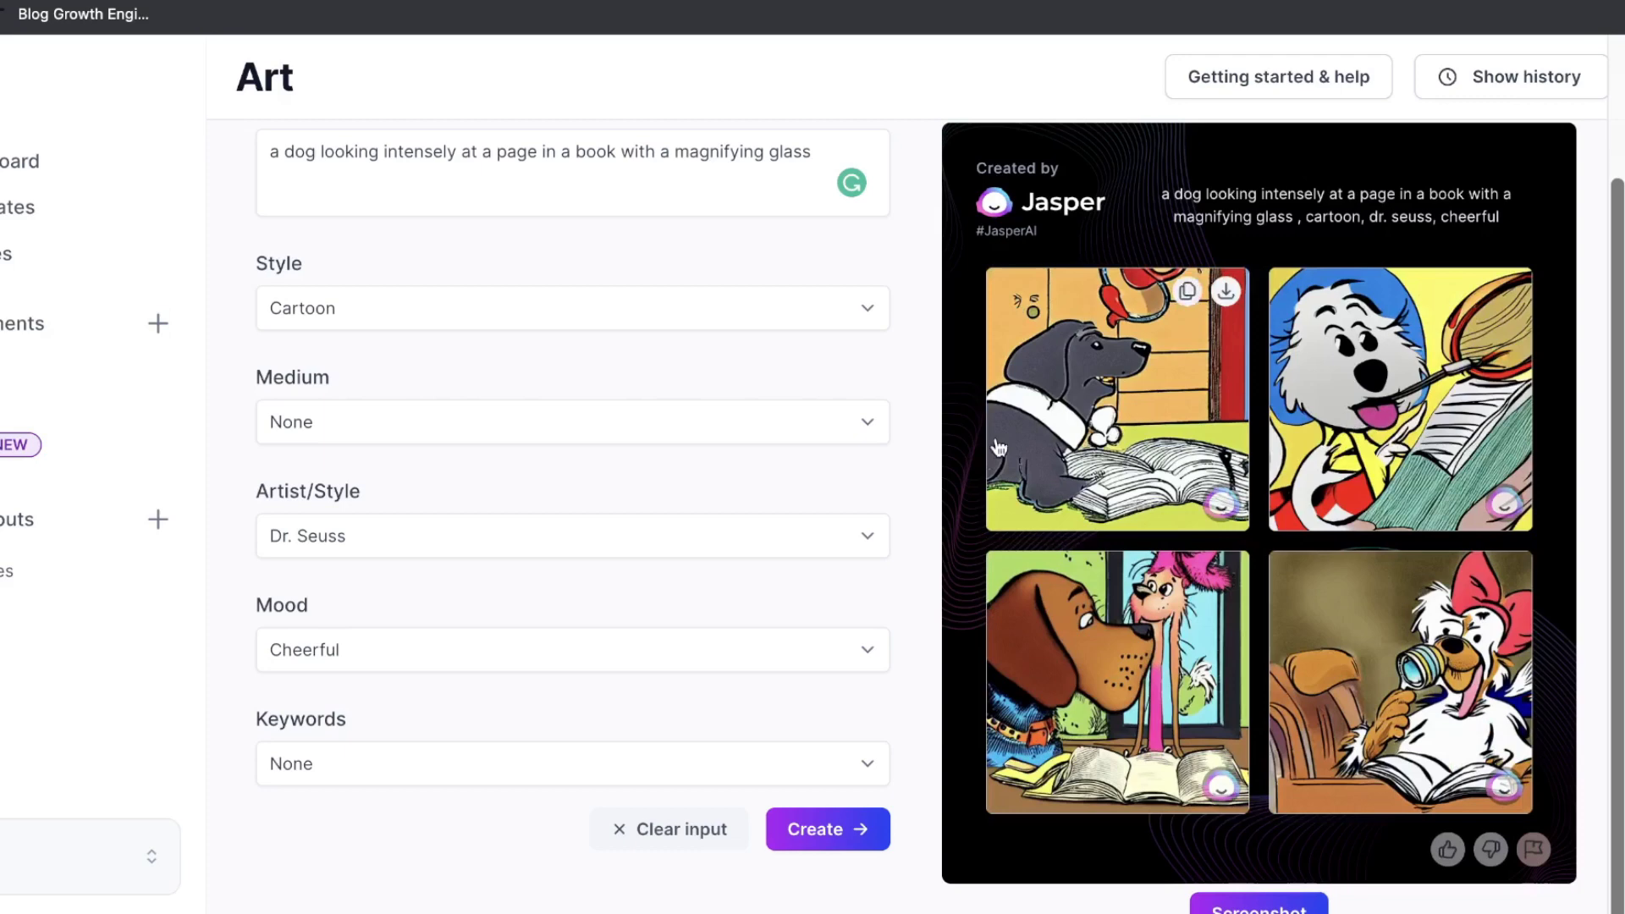
pyautogui.scroll(3, 775, 469)
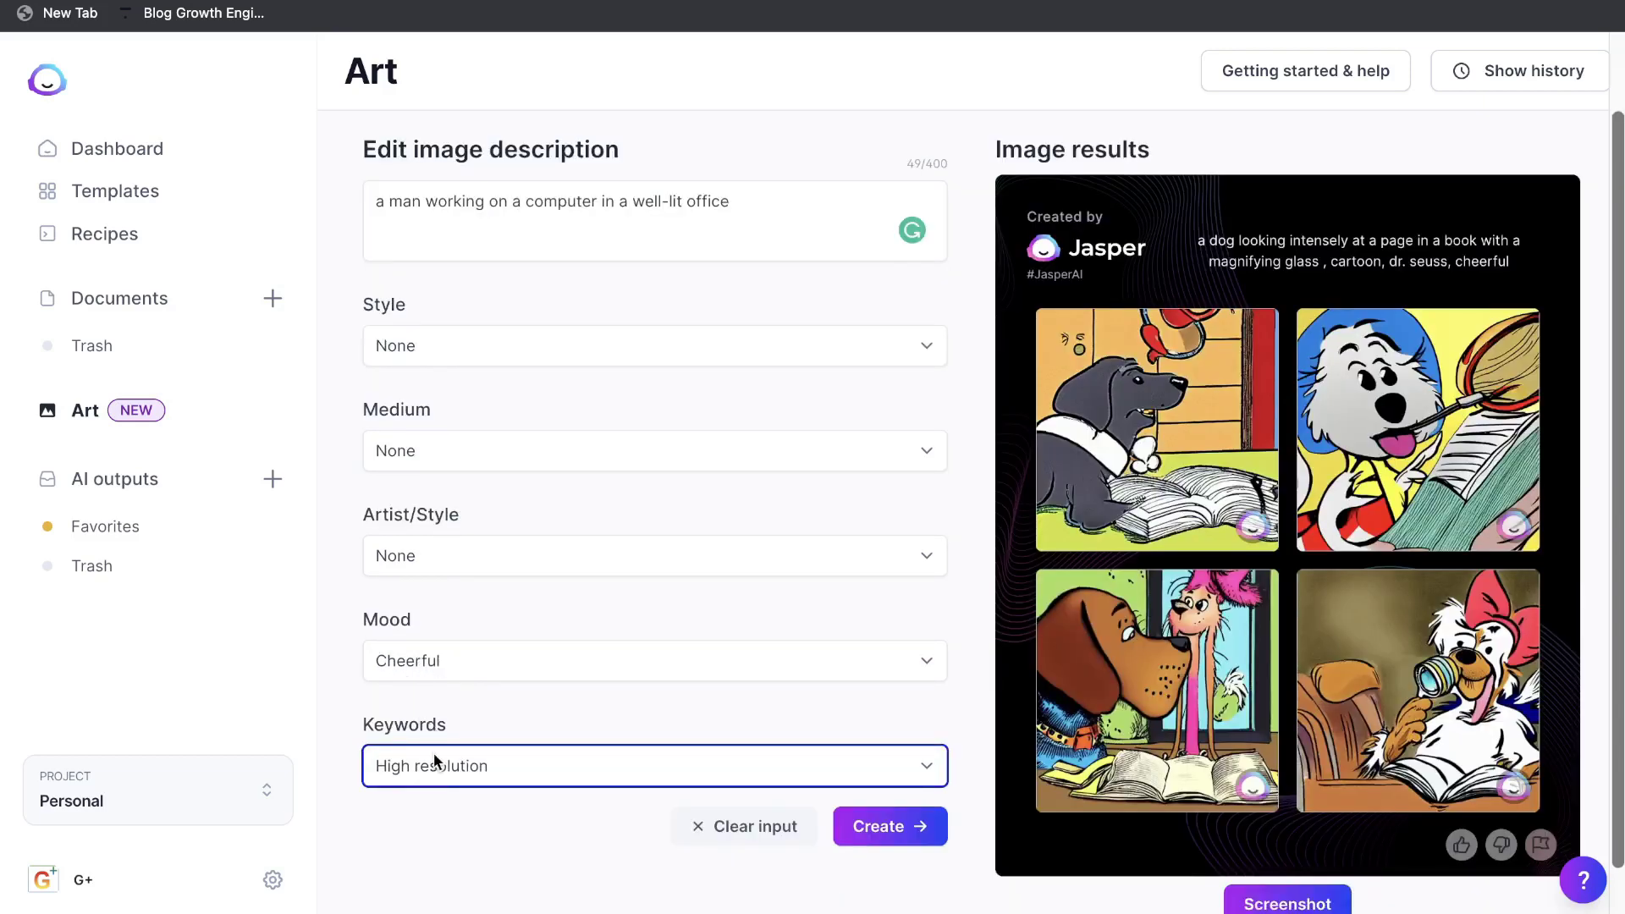
# Switch Keywords from High resolution to Realistic and generate the office-worker images
pyautogui.click(434, 761)
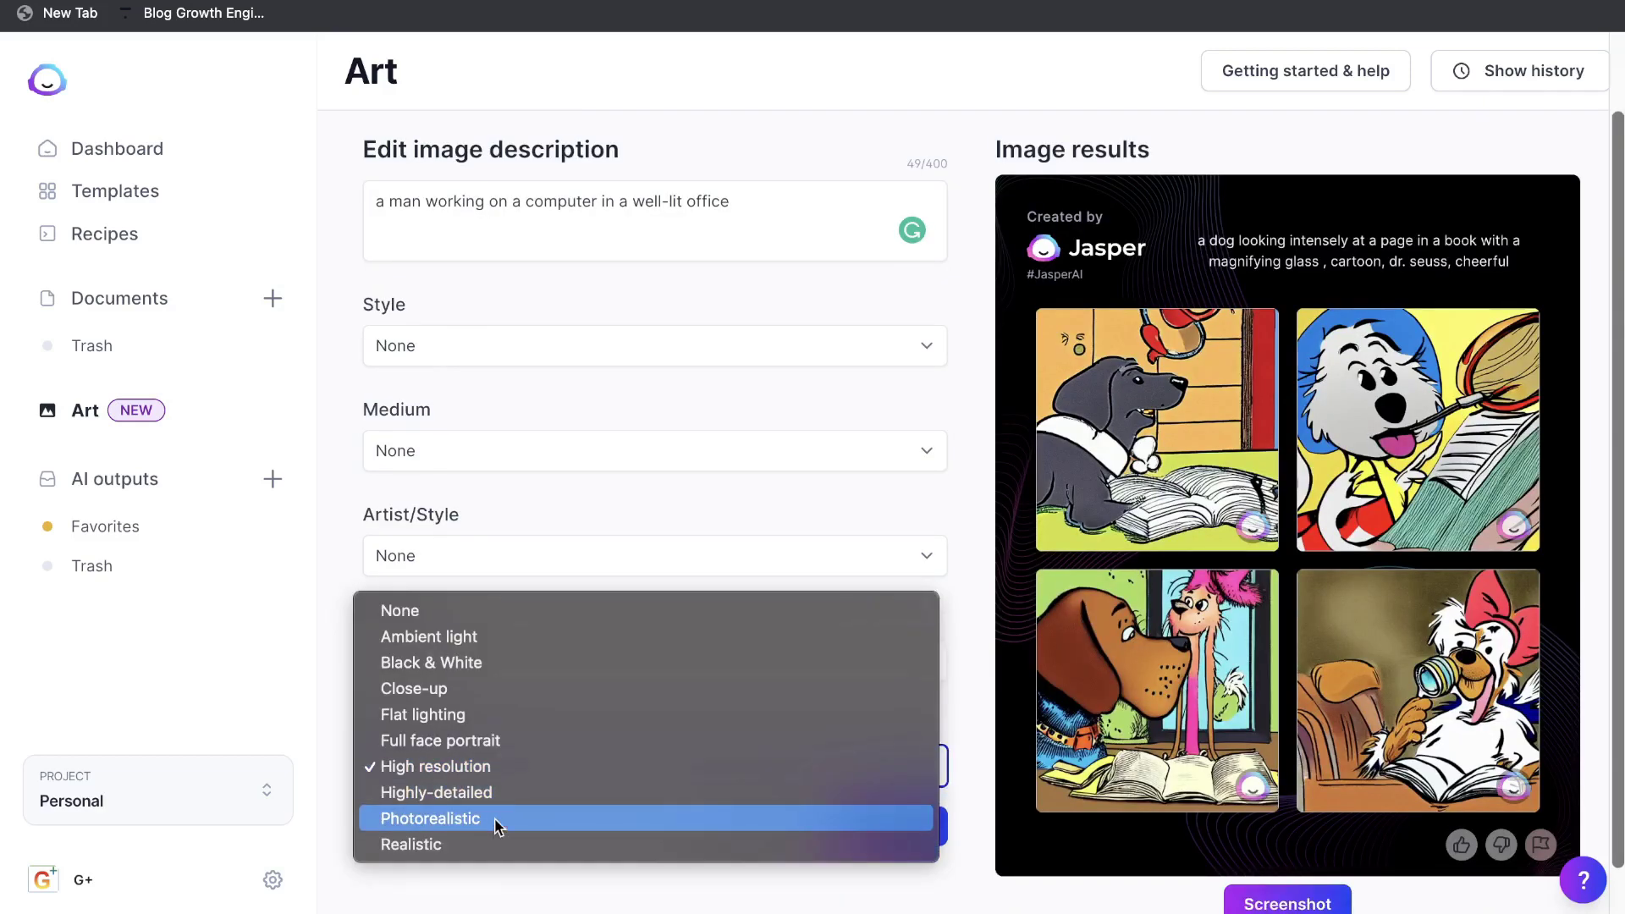
pyautogui.click(483, 845)
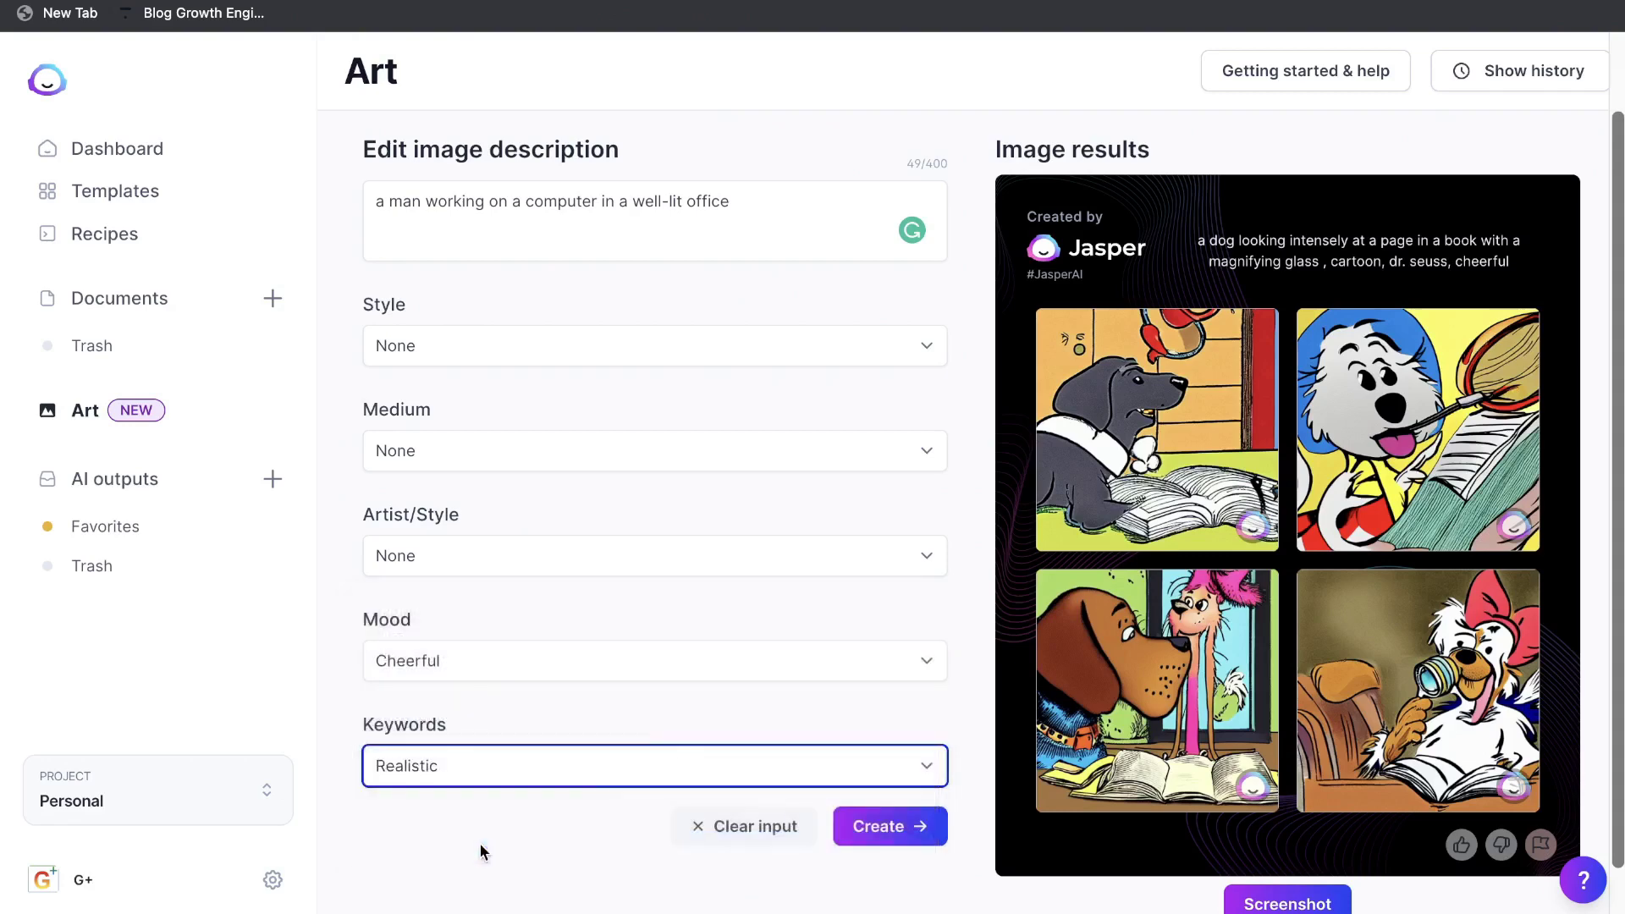
pyautogui.click(890, 822)
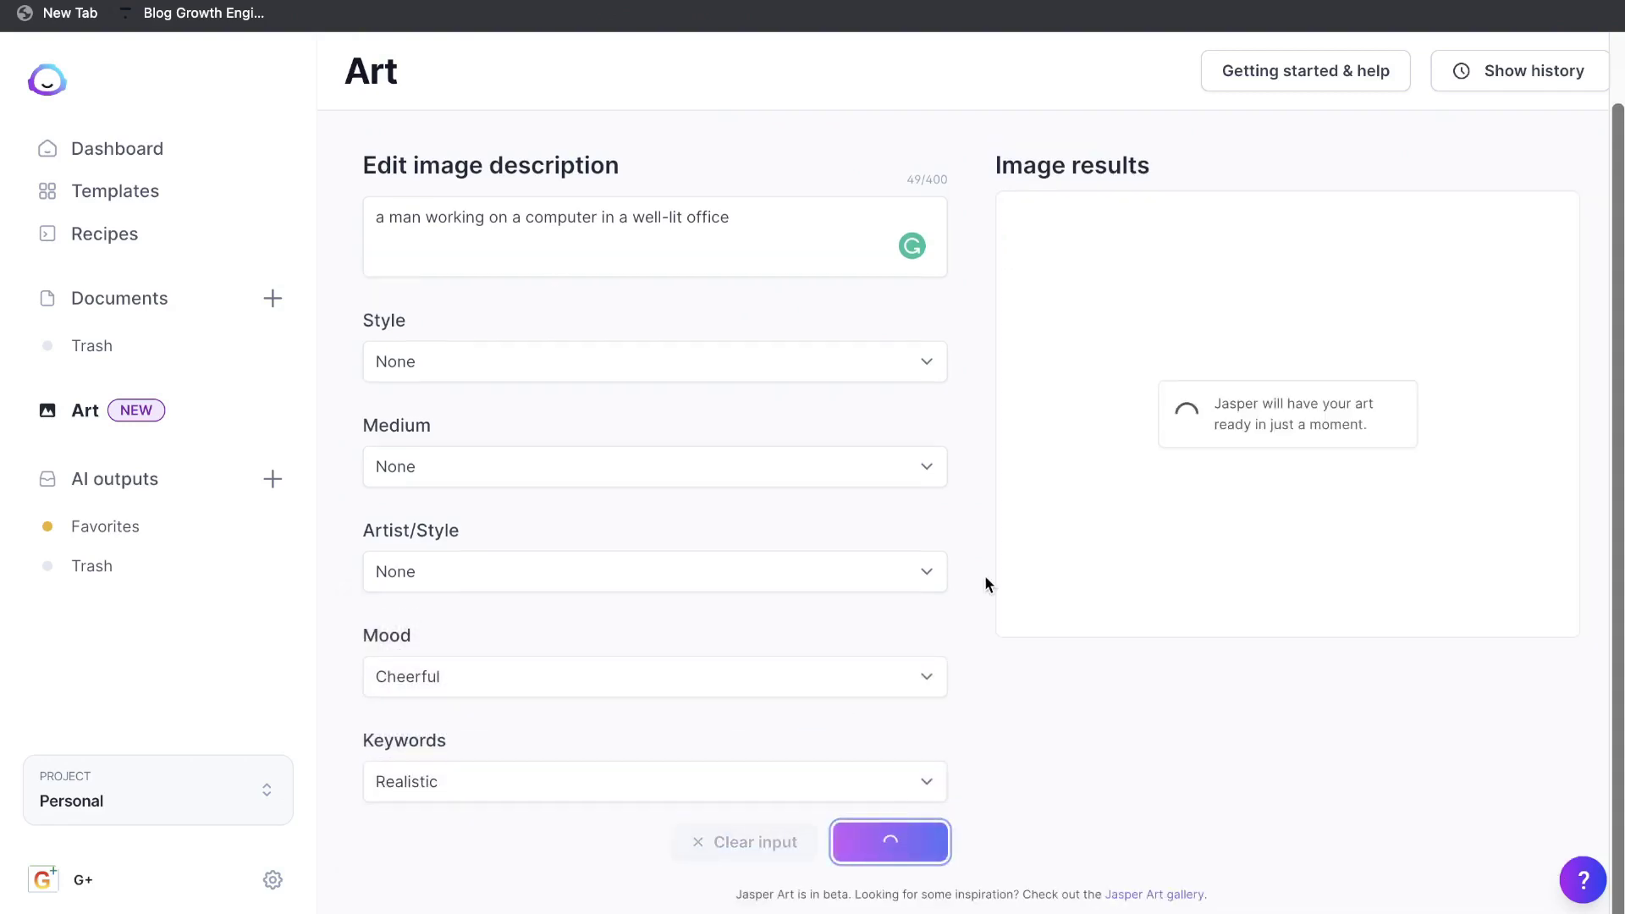
# Enlarge the first, top-right and top-left office images, returning to the grid after each
pyautogui.scroll(-1, 985, 579)
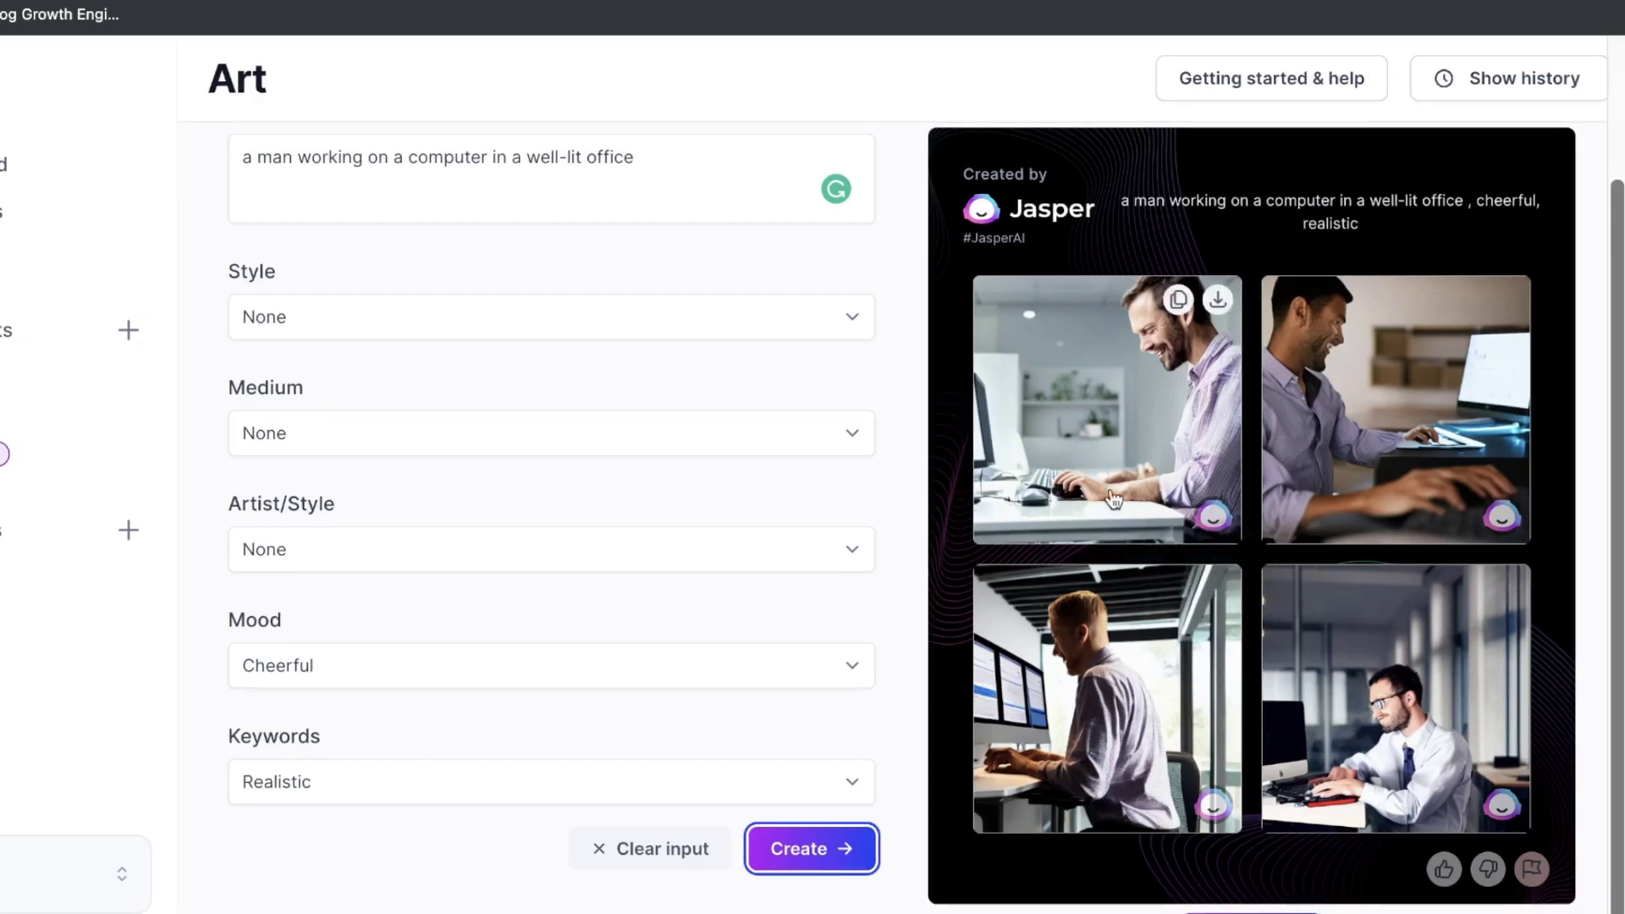
pyautogui.click(1208, 461)
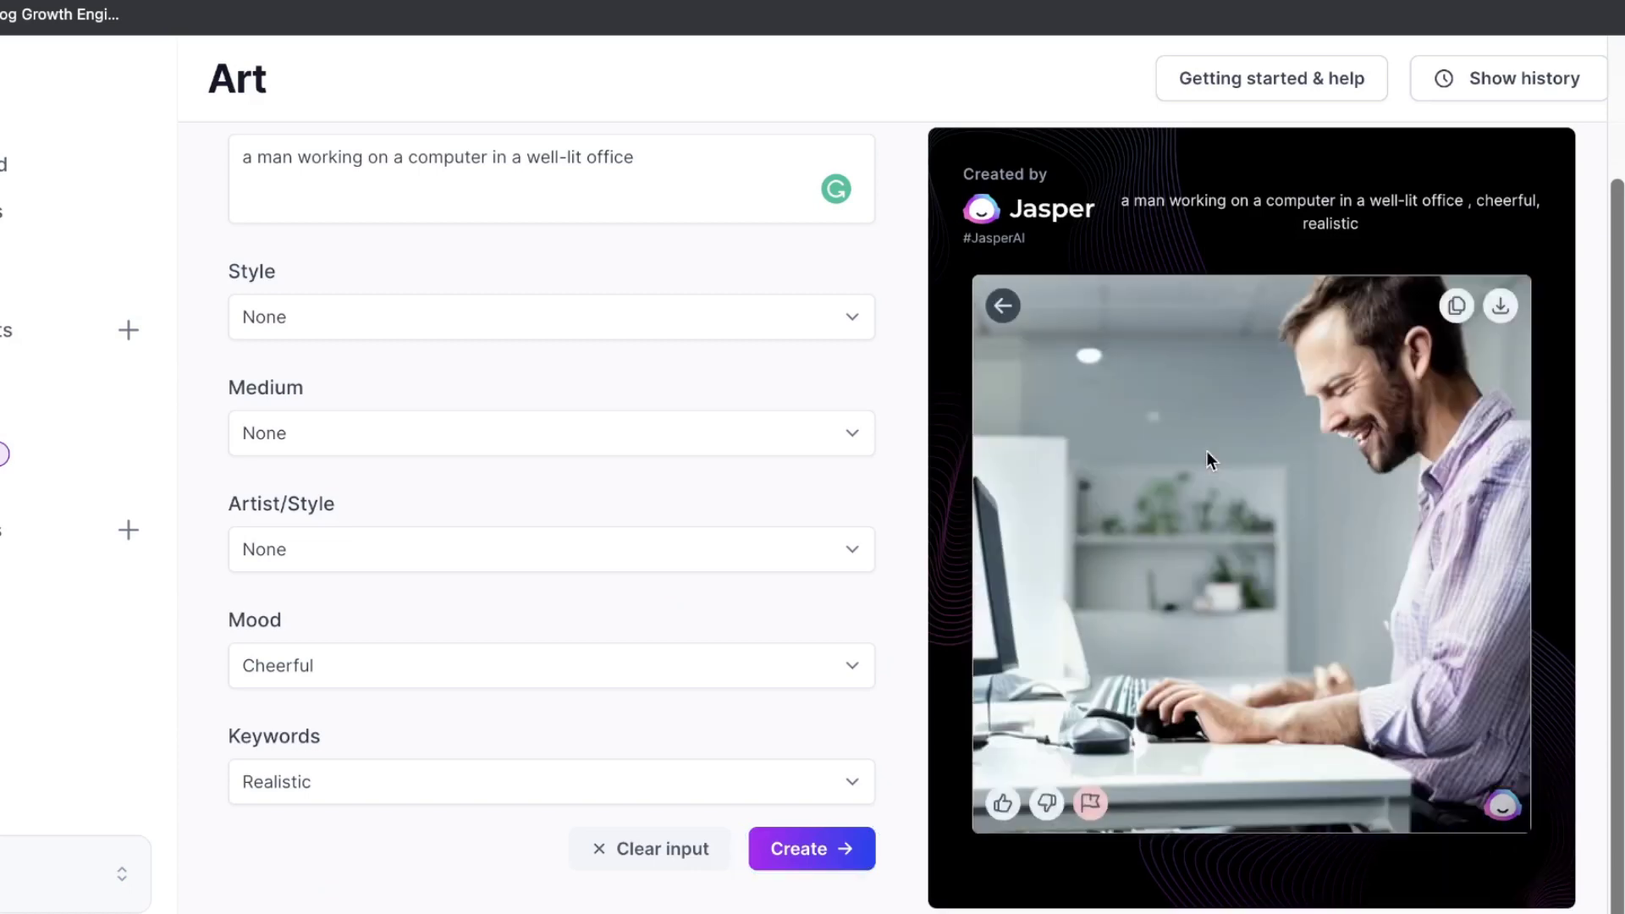
pyautogui.click(1003, 305)
pyautogui.click(1289, 443)
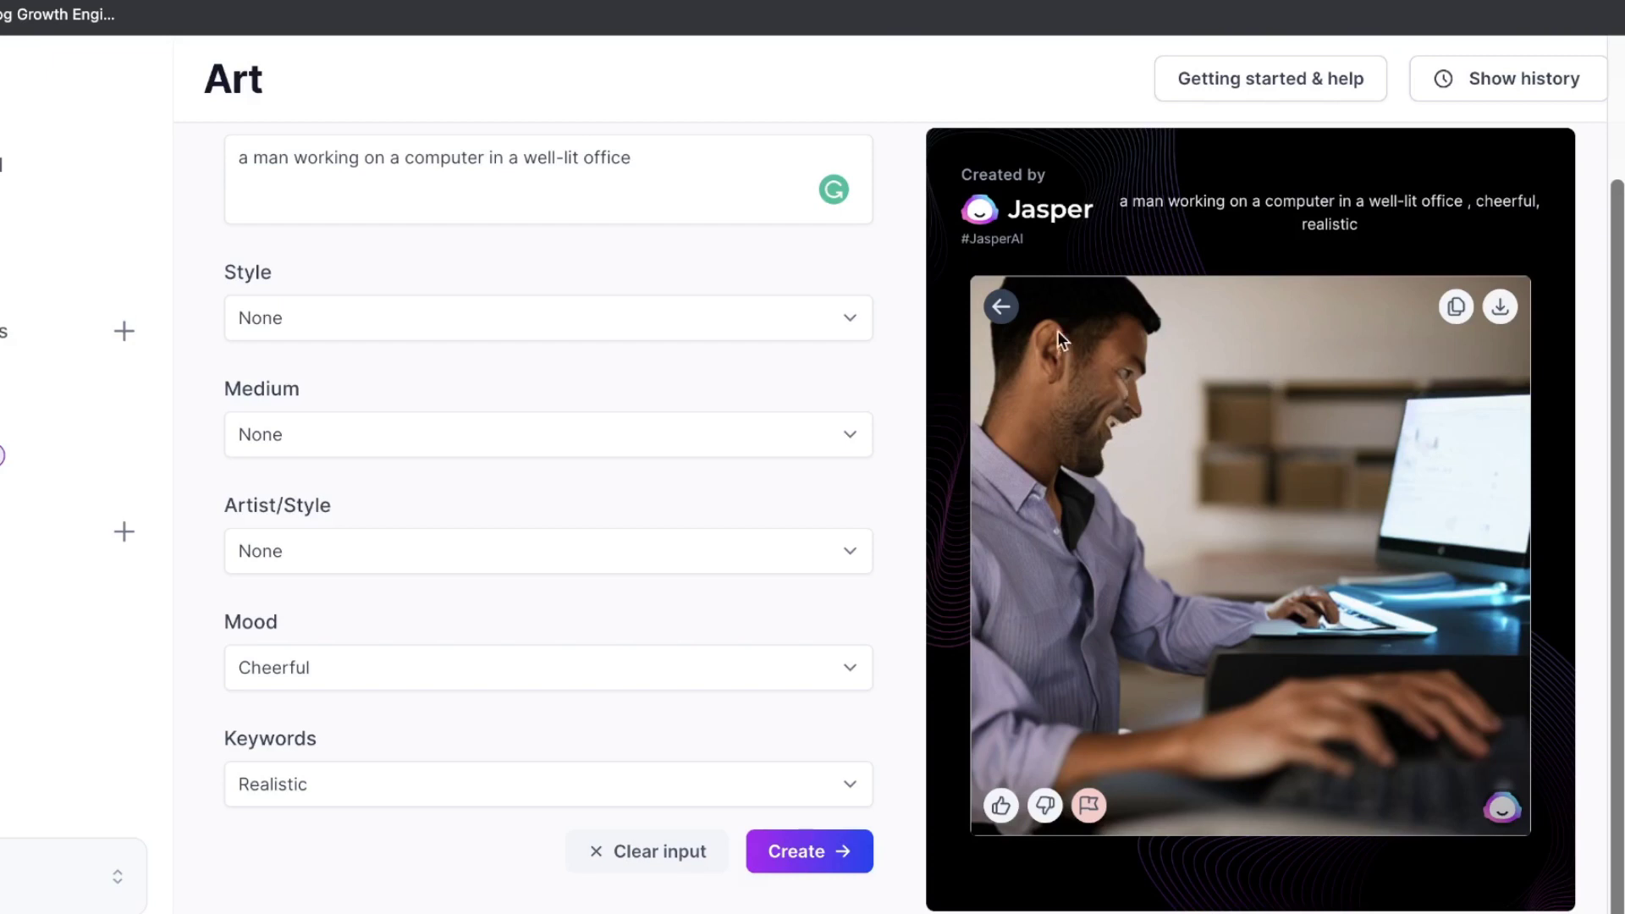
pyautogui.click(1001, 306)
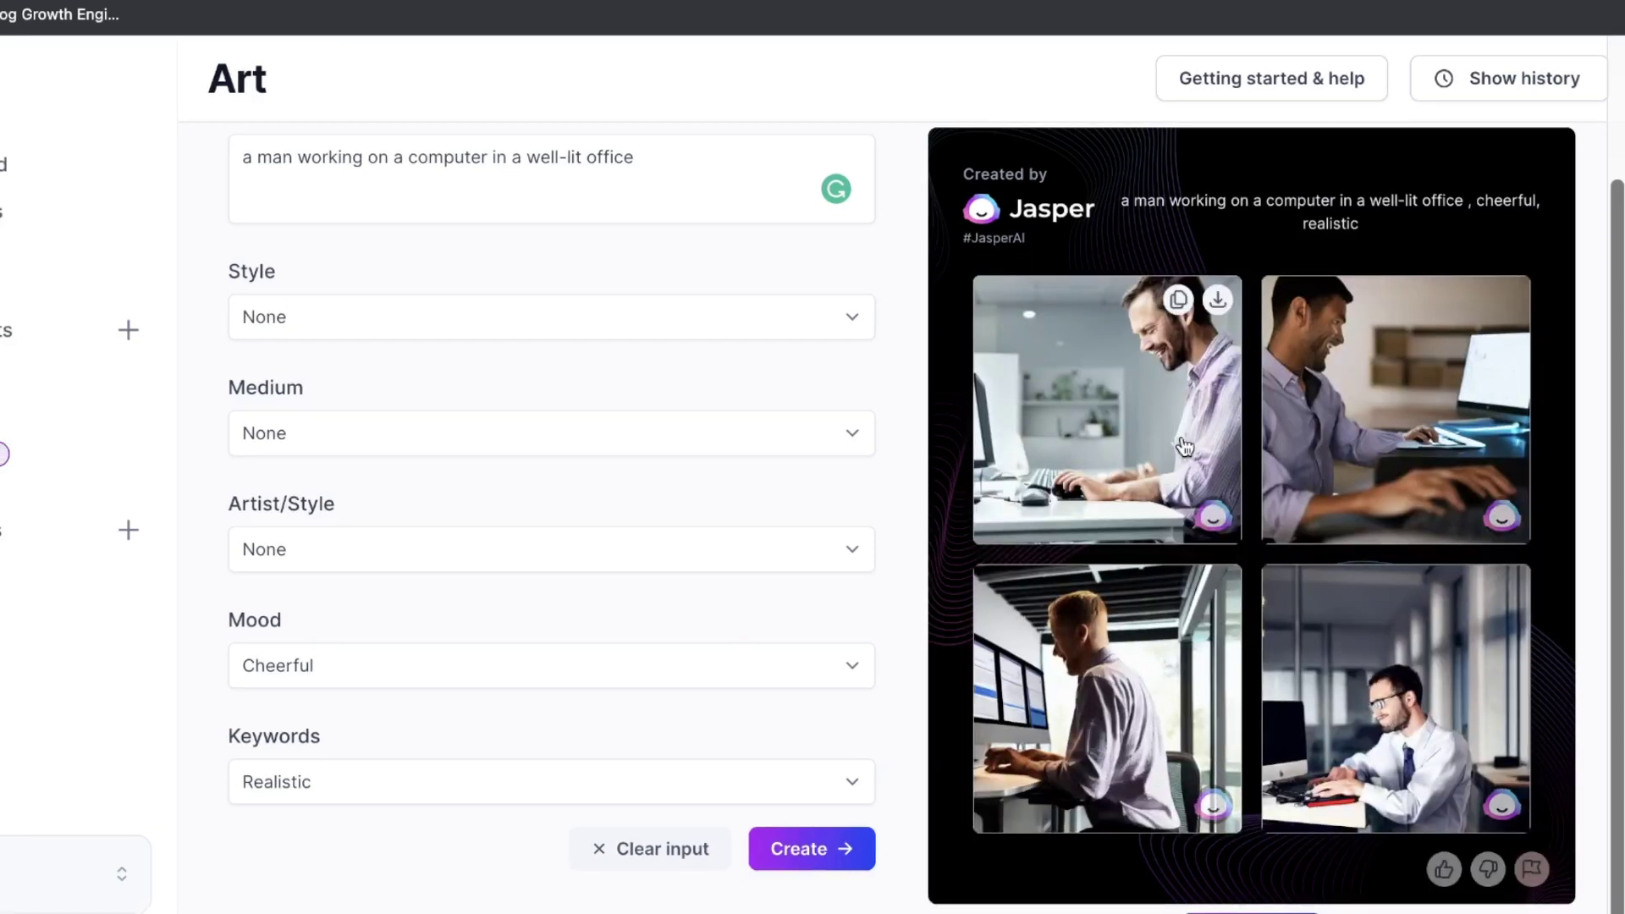
pyautogui.click(1184, 446)
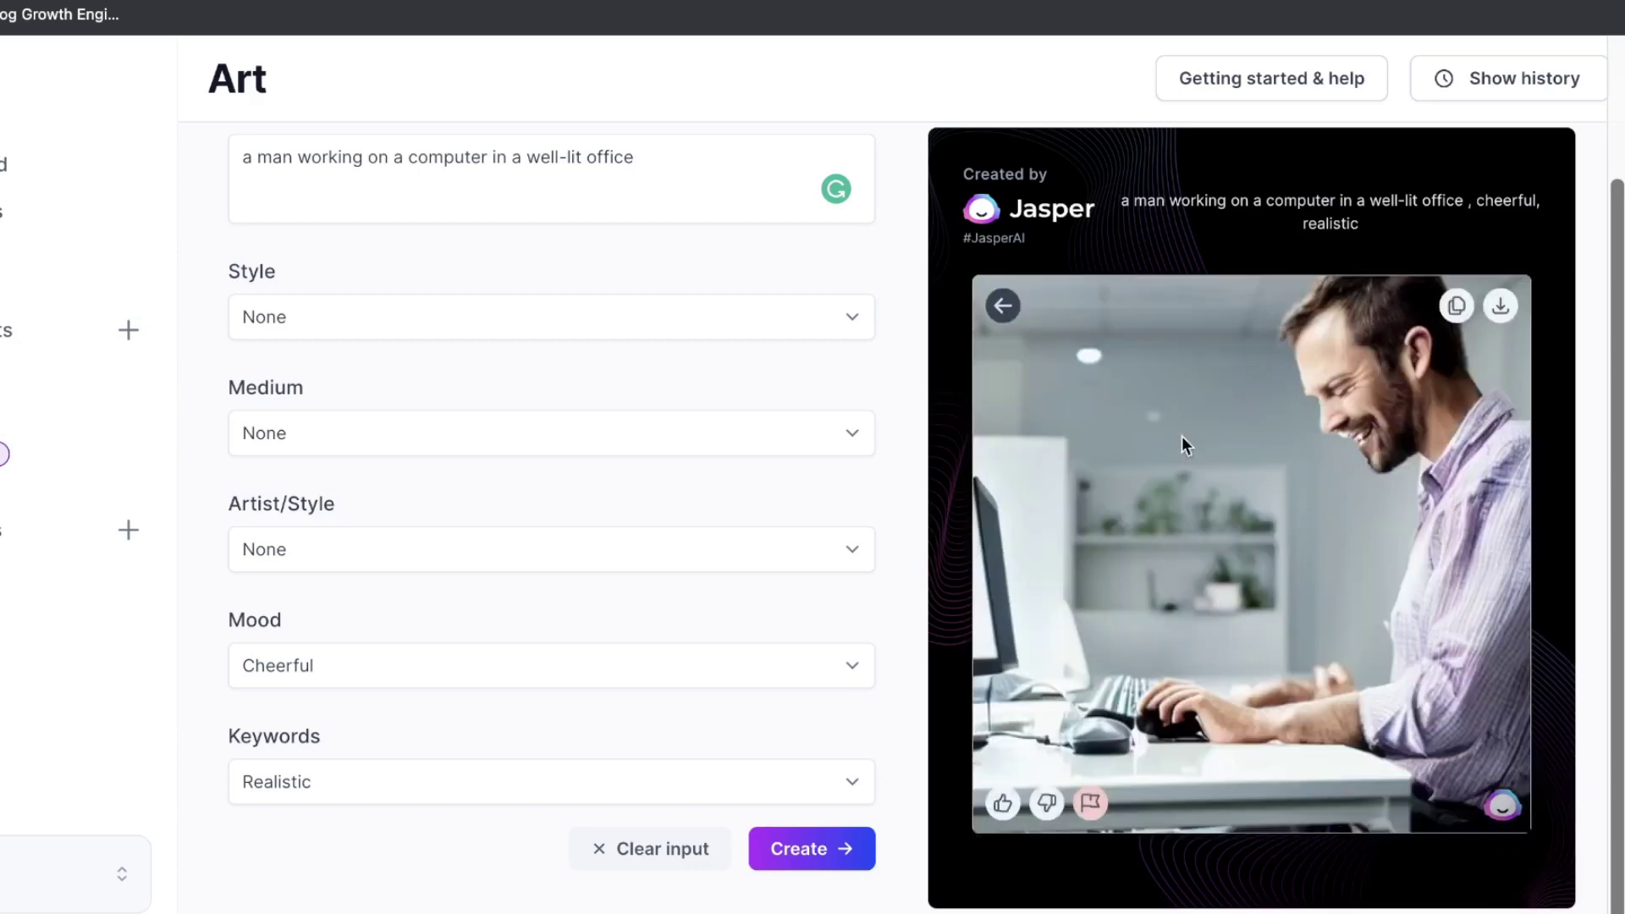
pyautogui.click(1003, 306)
# Enlarge the bottom-left, bottom-right and smiling top-left office-worker images, returning to the grid
pyautogui.click(1181, 592)
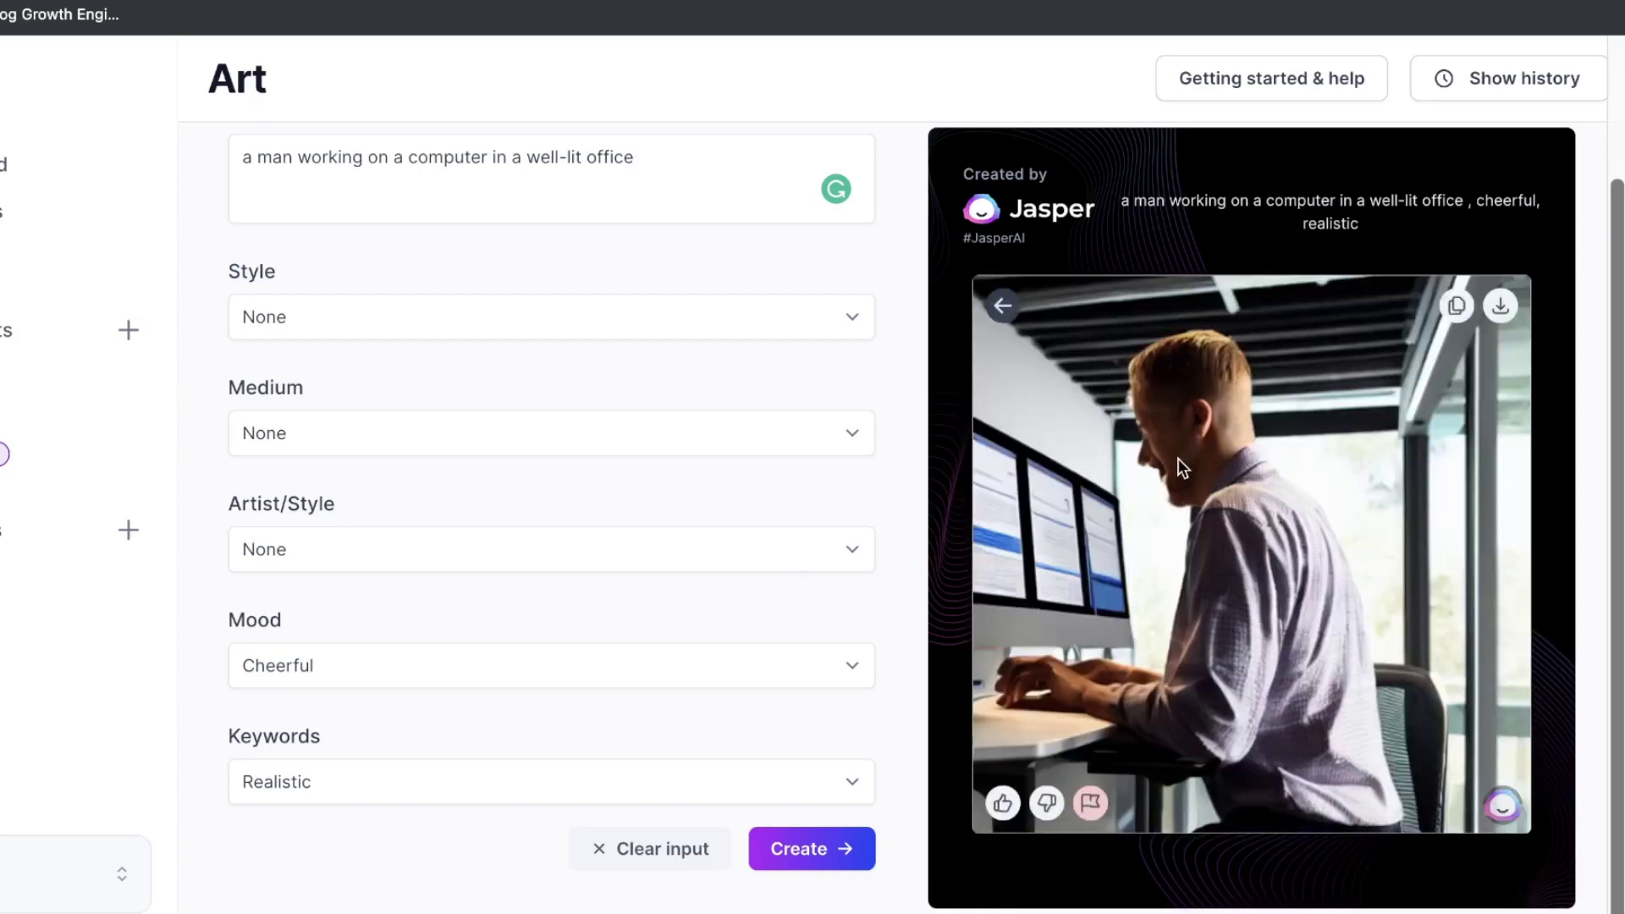
pyautogui.click(1003, 306)
pyautogui.click(1378, 661)
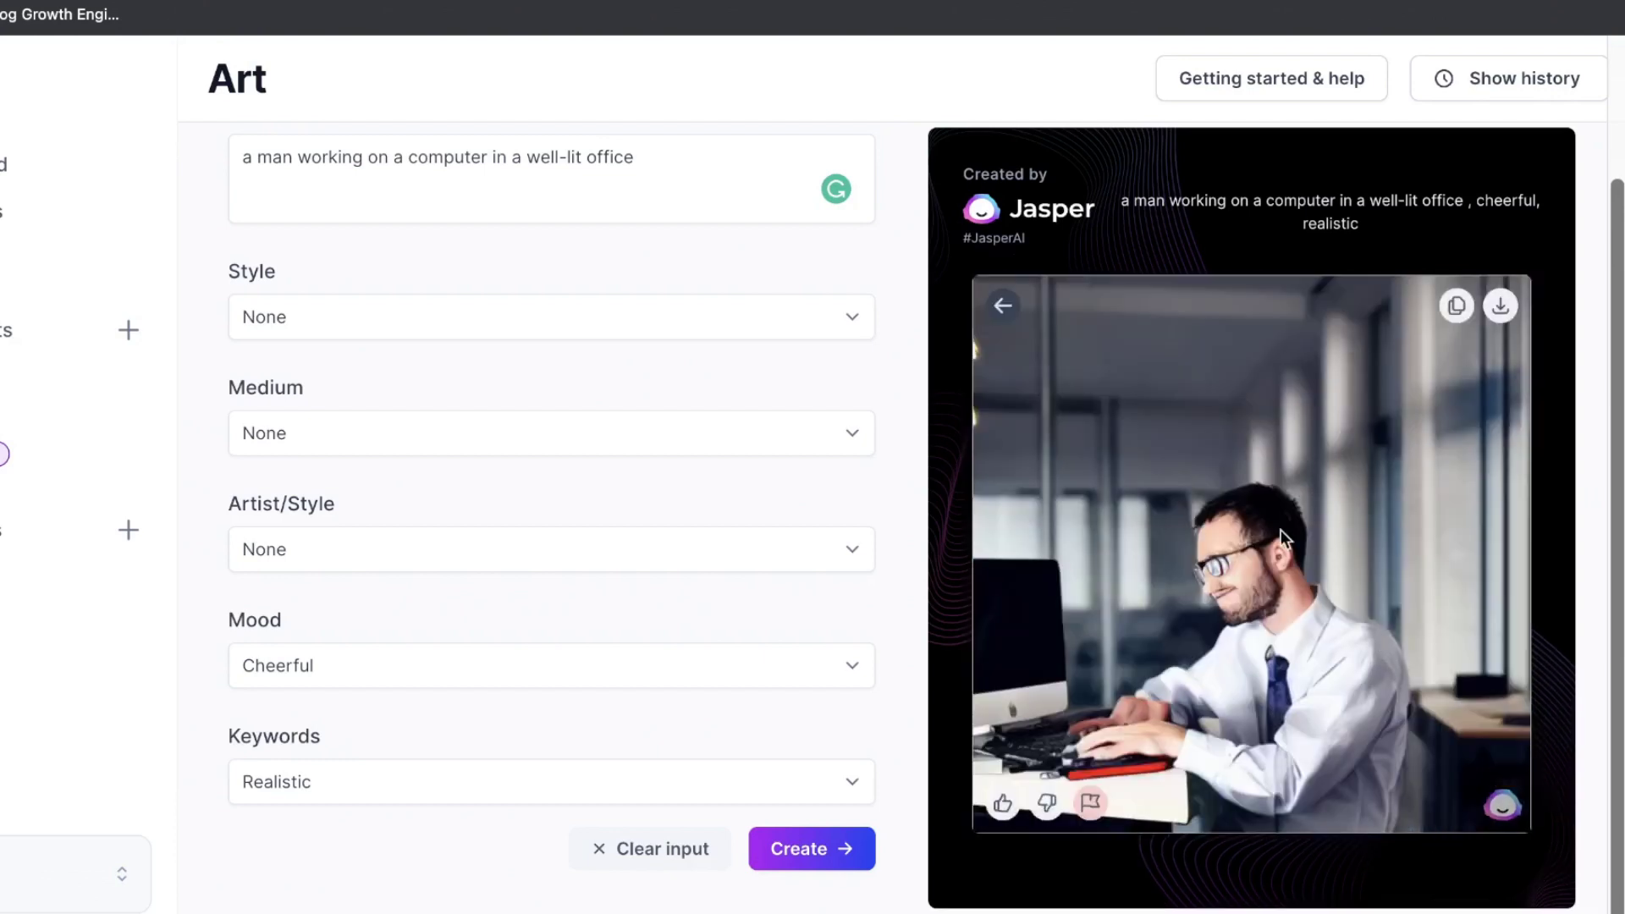
pyautogui.click(1003, 305)
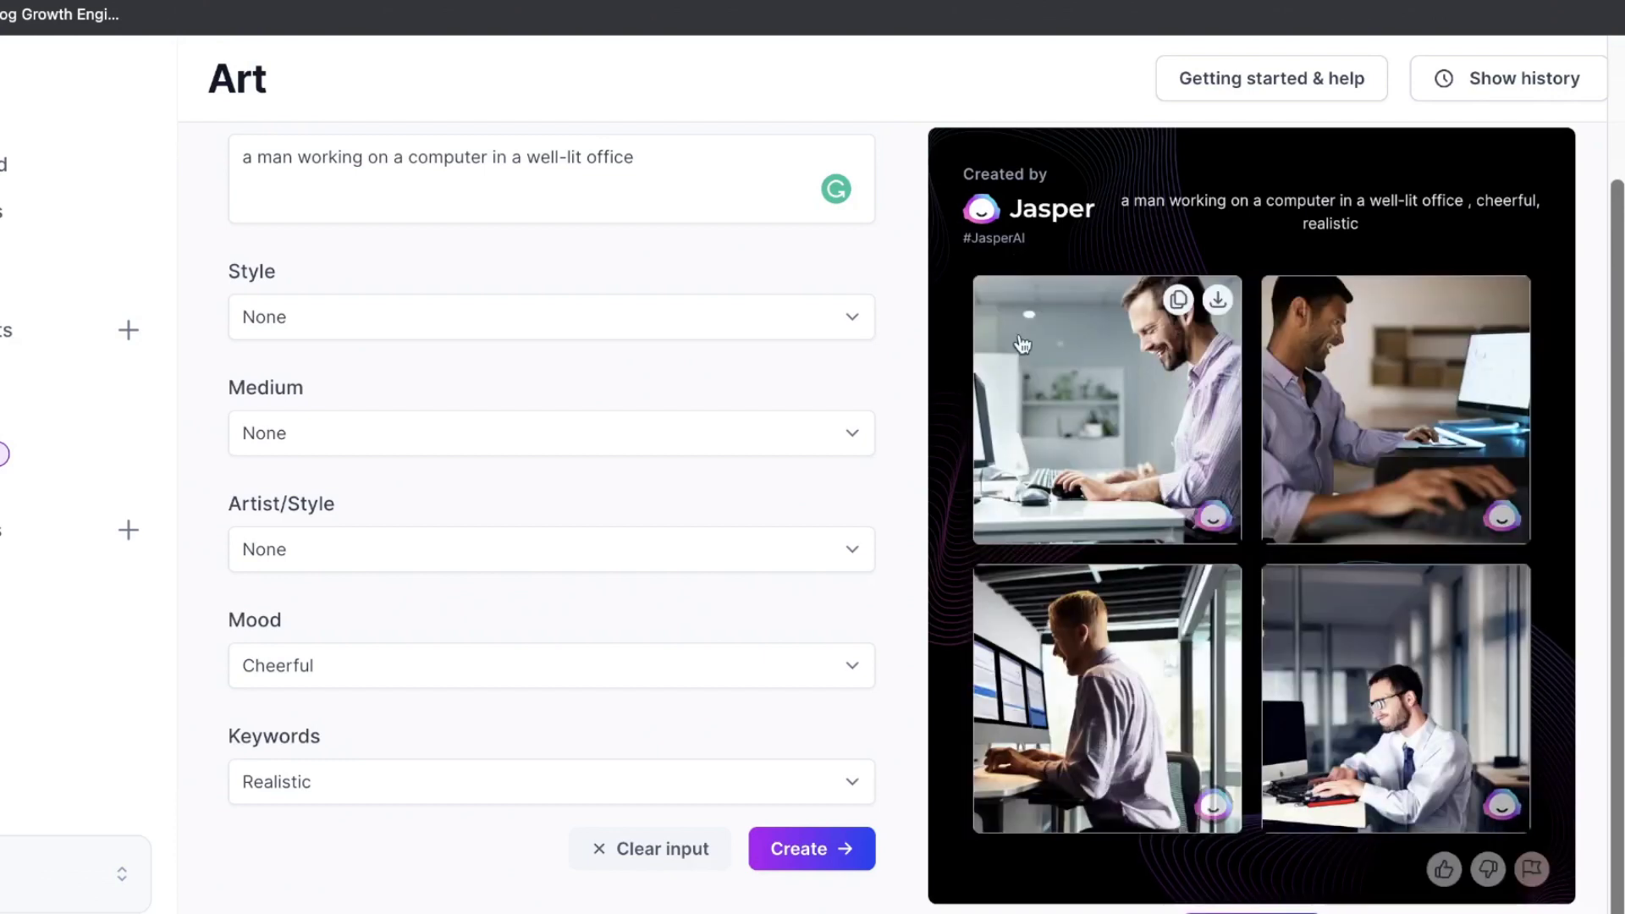
pyautogui.click(1101, 373)
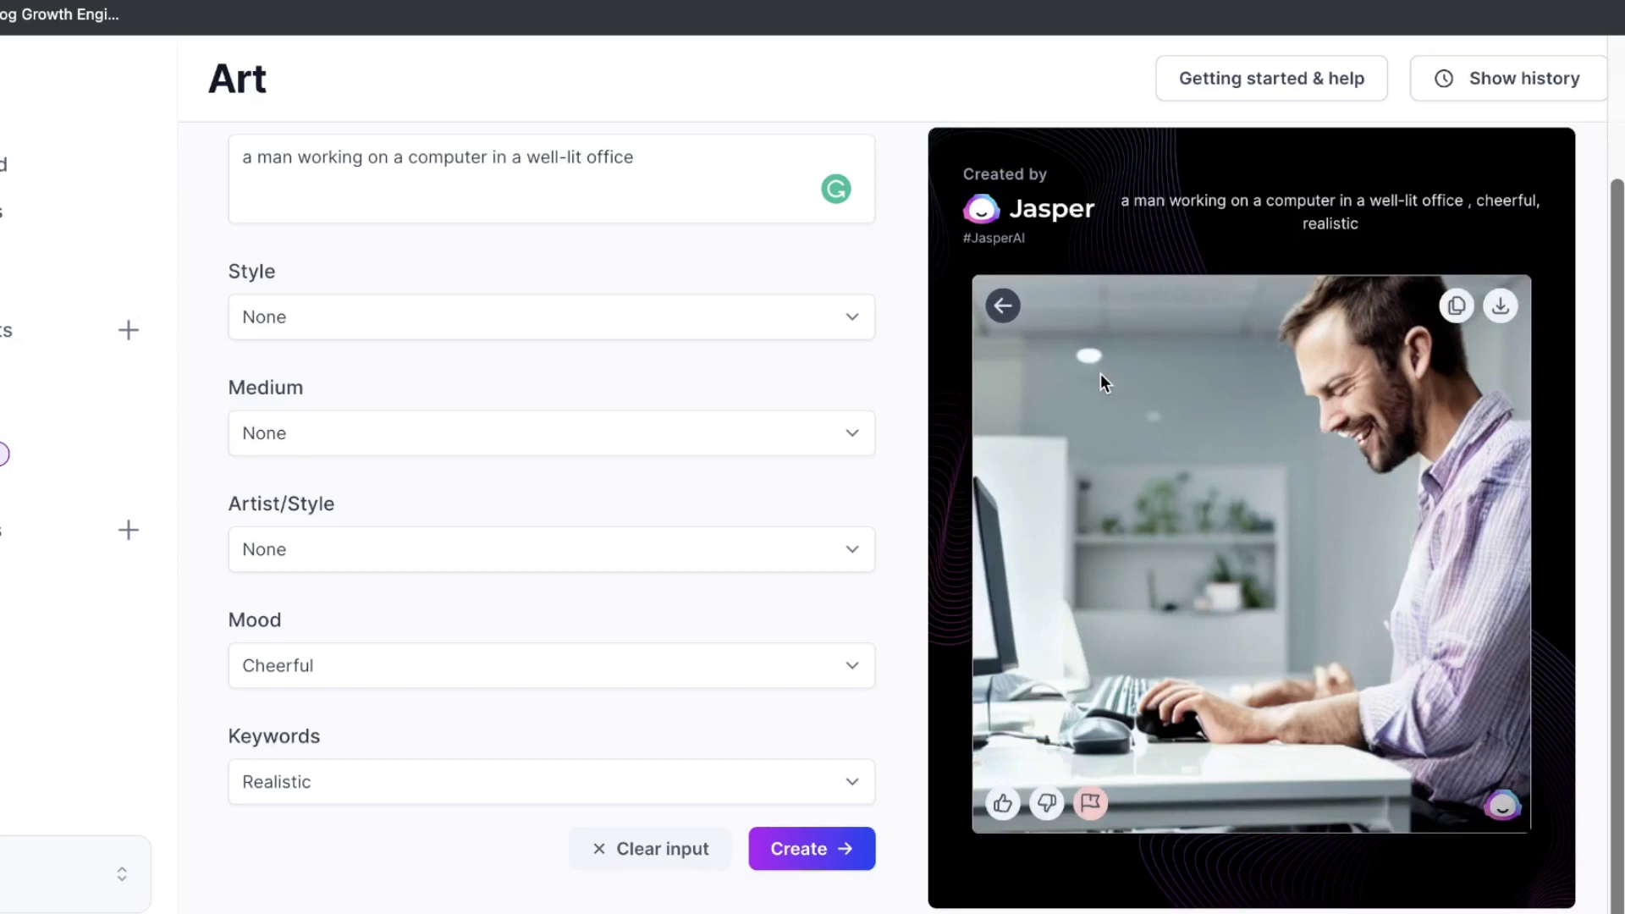
pyautogui.click(1101, 374)
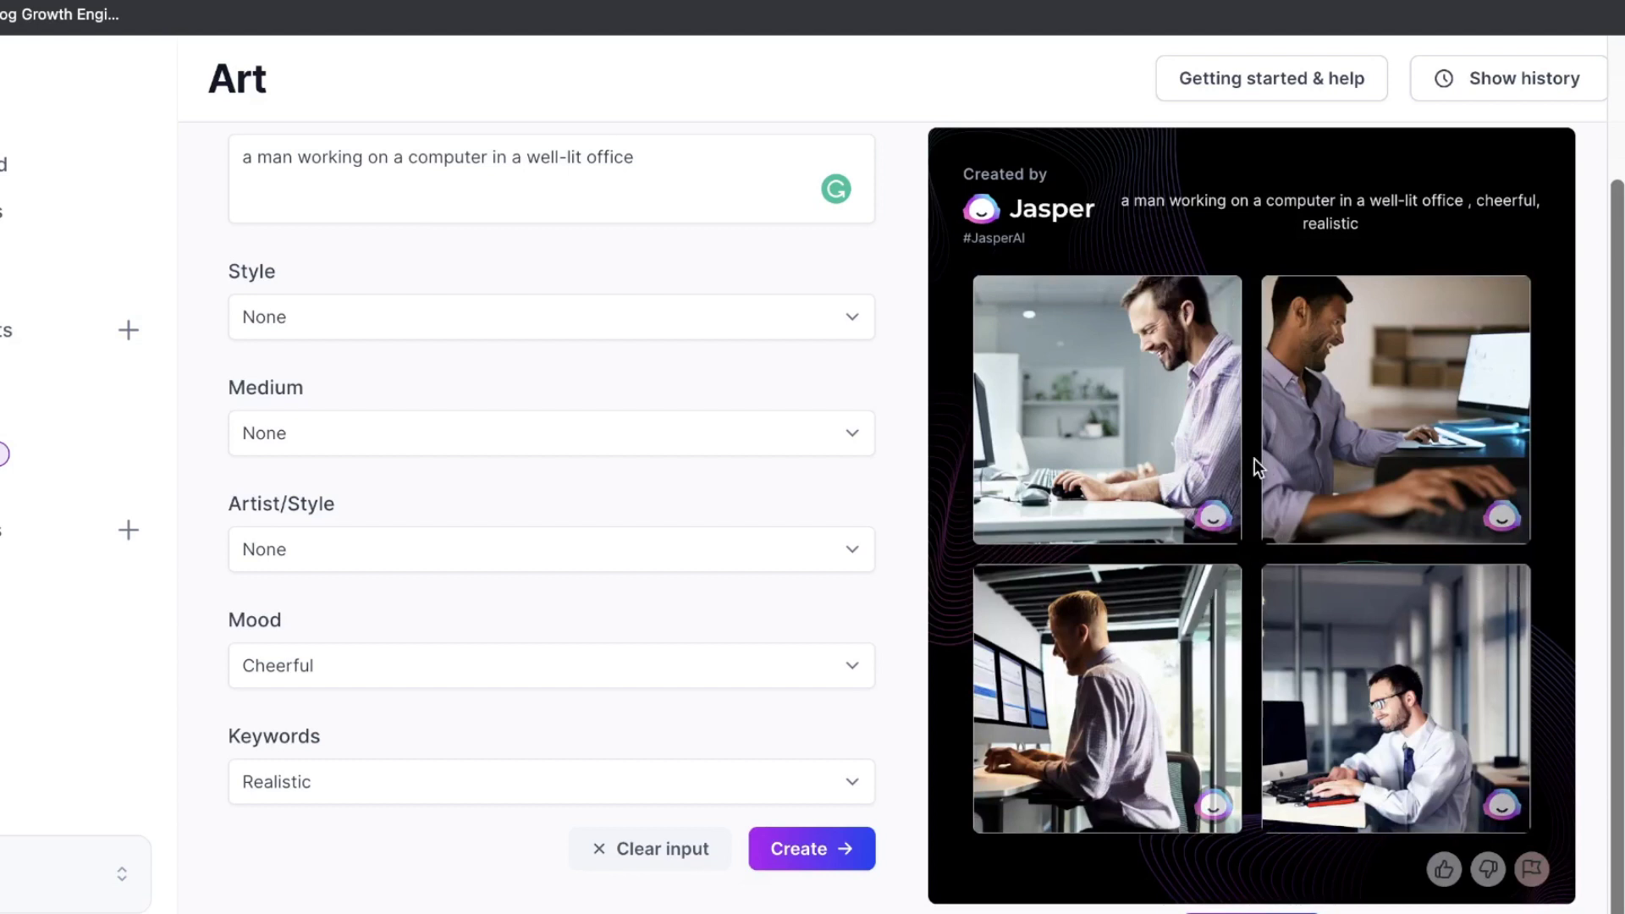
pyautogui.moveTo(1402, 470)
pyautogui.moveTo(1306, 544)
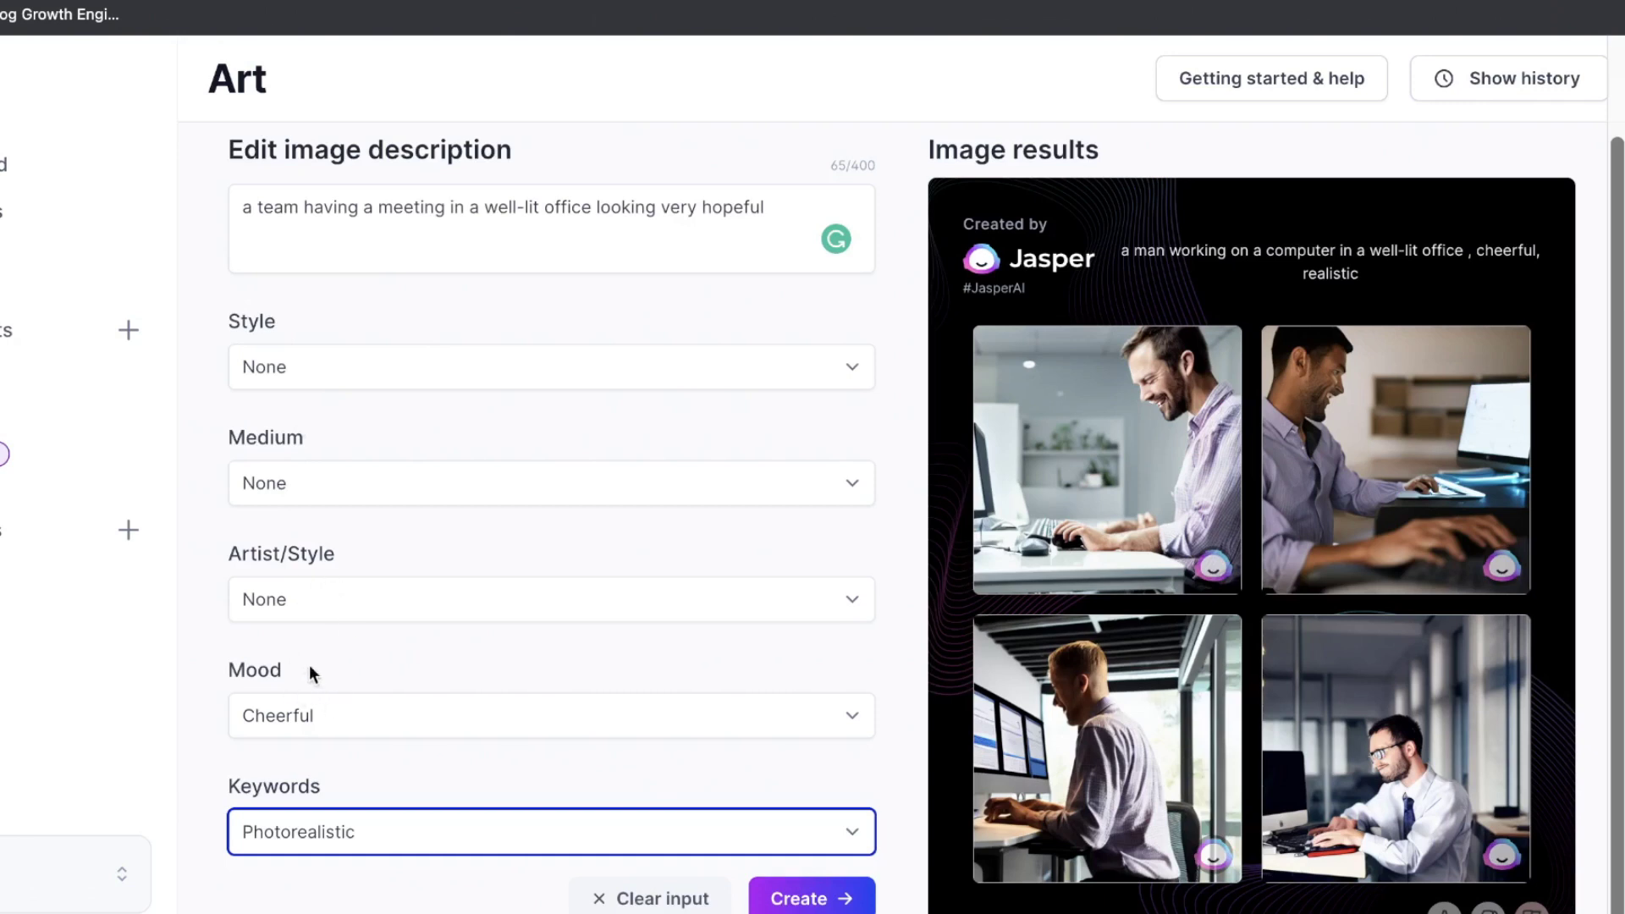
# Generate images for the hopeful team-meeting prompt with the Photorealistic keyword
pyautogui.scroll(-1, 336, 745)
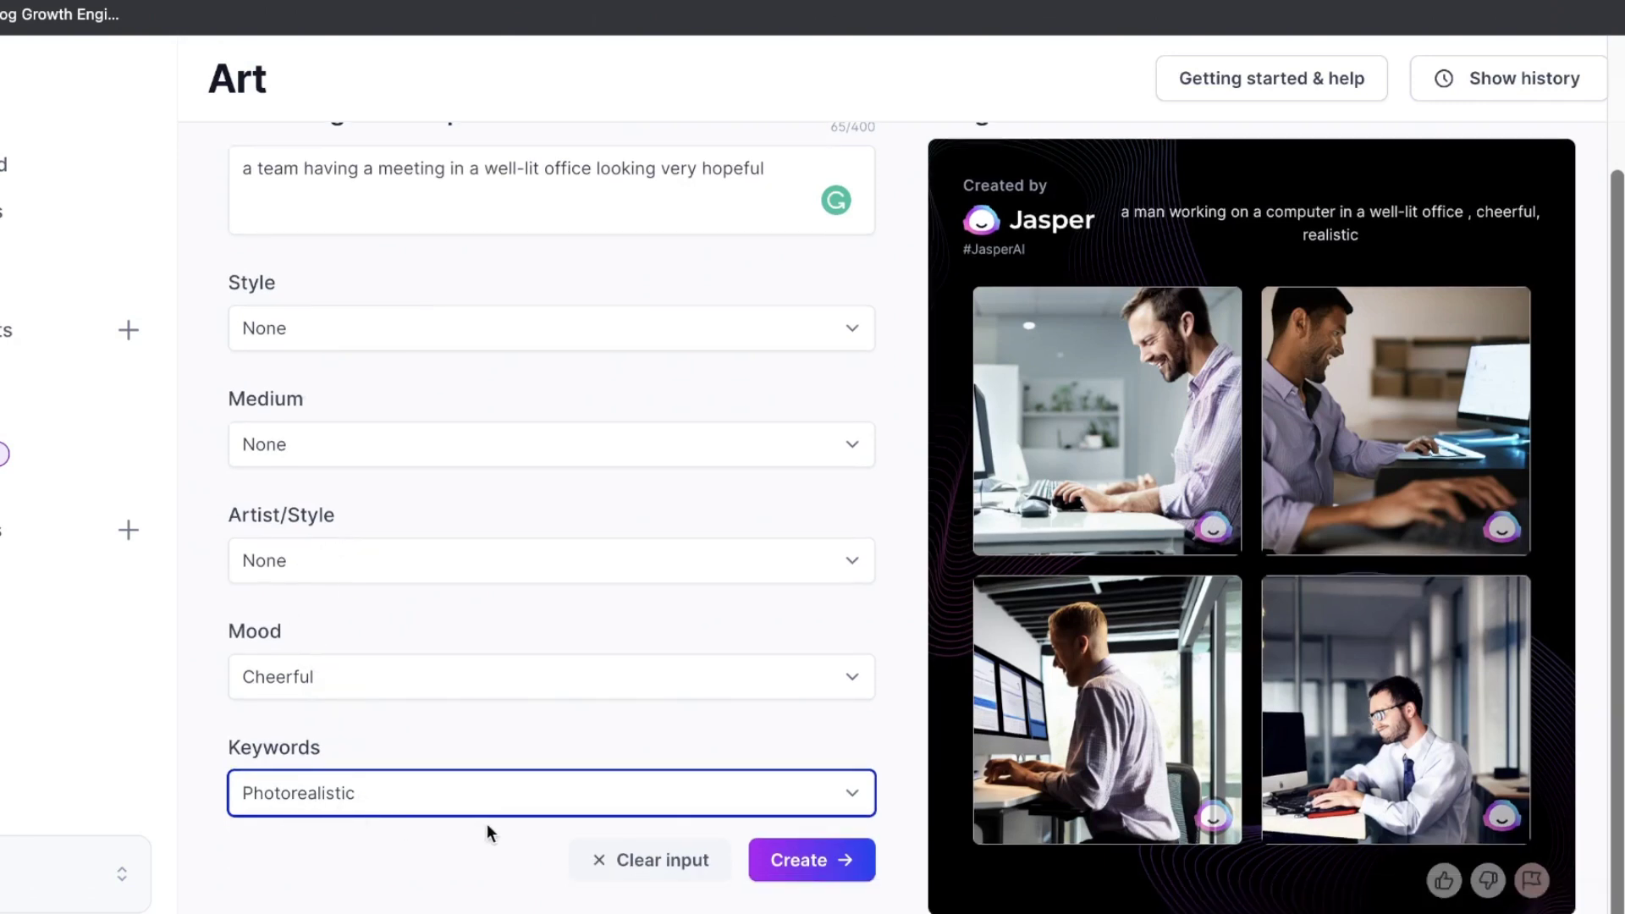
pyautogui.click(840, 857)
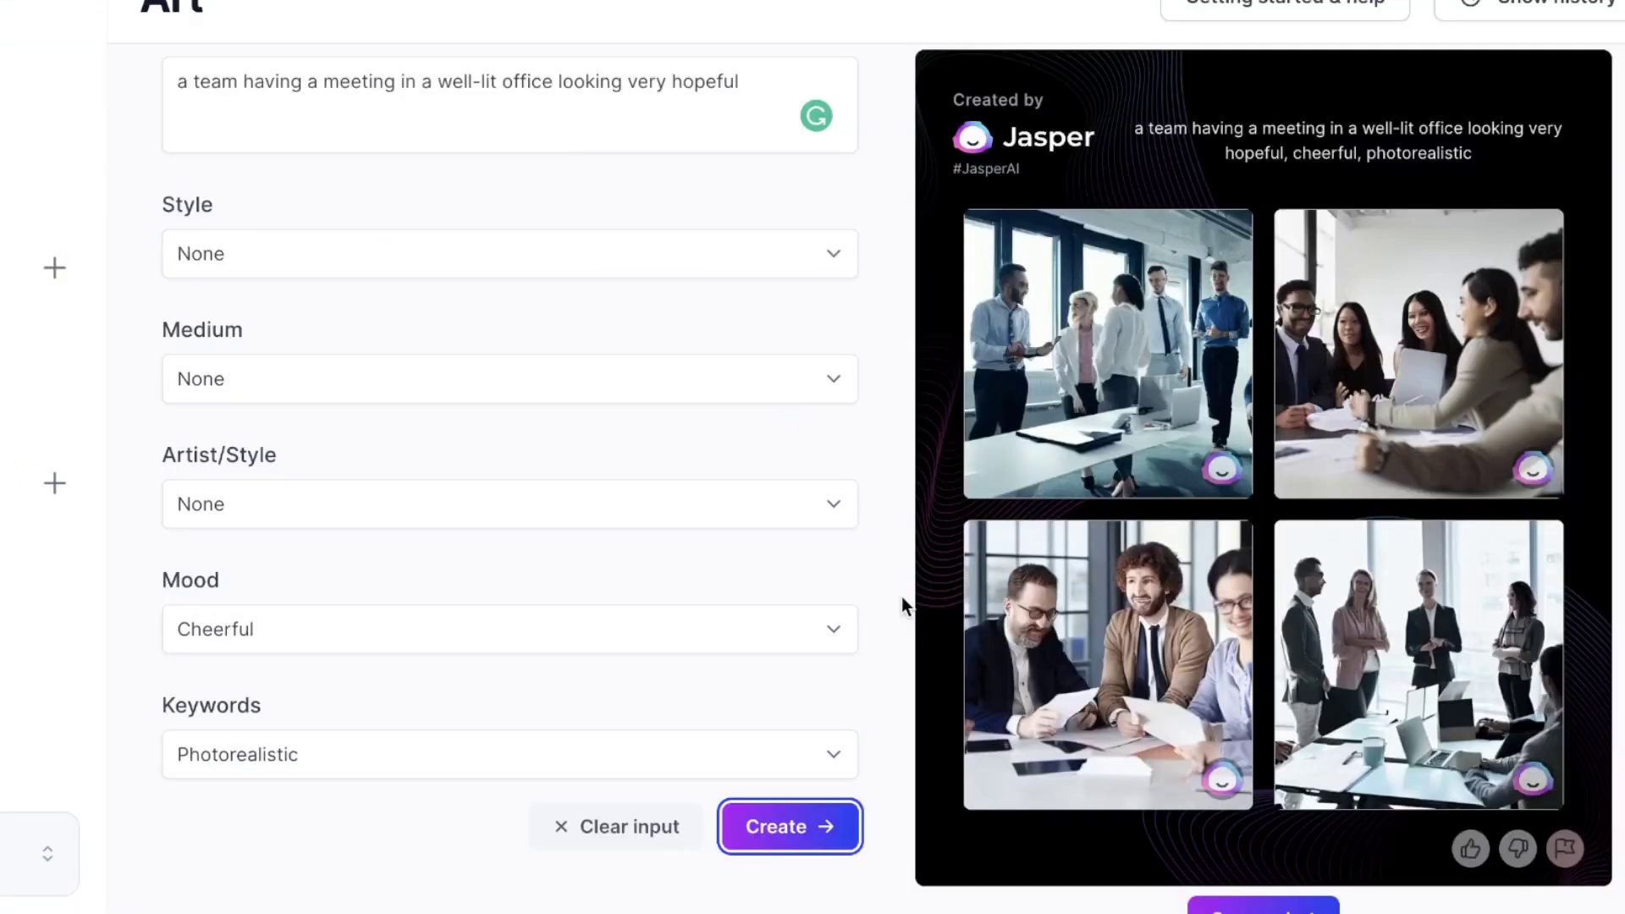
# Enlarge the bottom-left, bottom-right, top-left and top-right team-meeting images in turn
pyautogui.moveTo(1286, 584)
pyautogui.click(1181, 596)
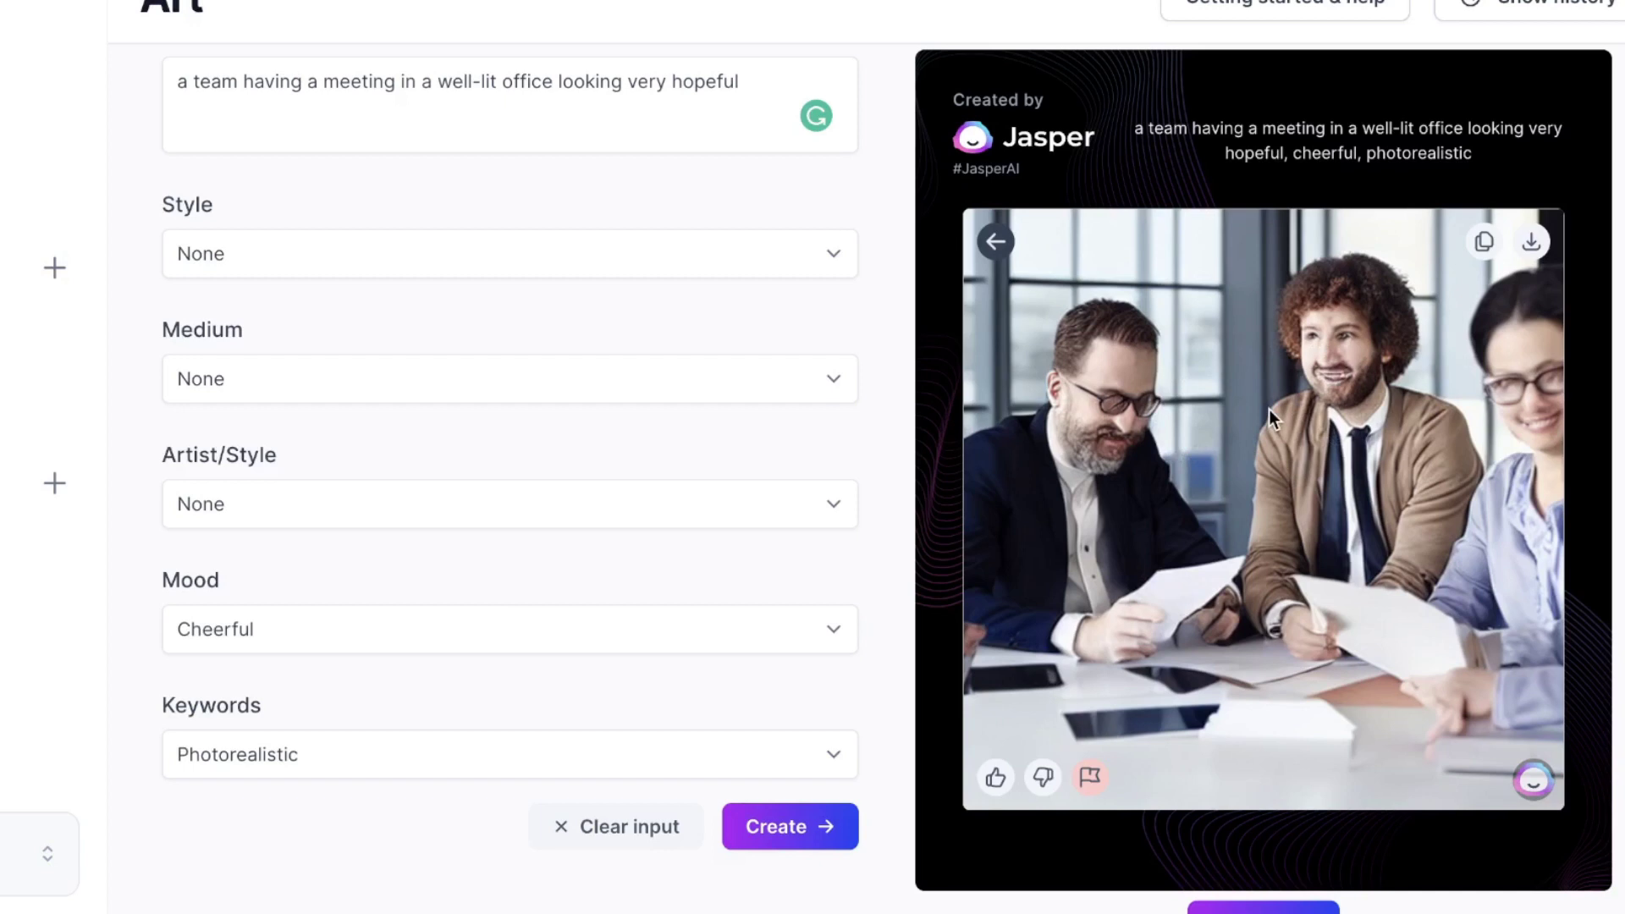
pyautogui.click(996, 241)
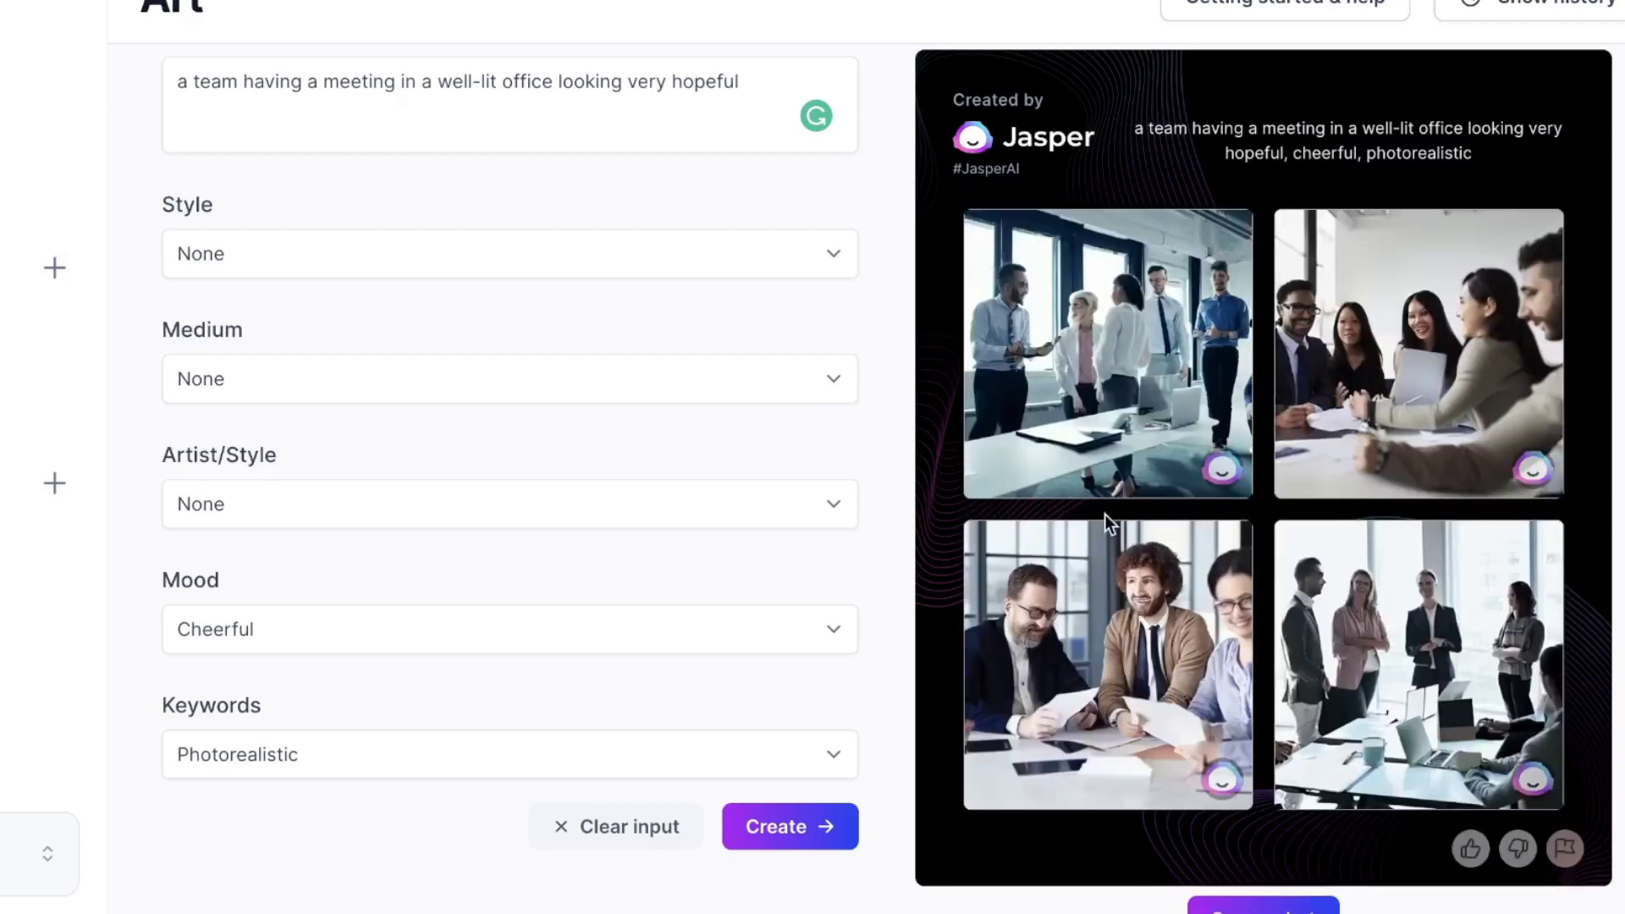
pyautogui.click(1358, 594)
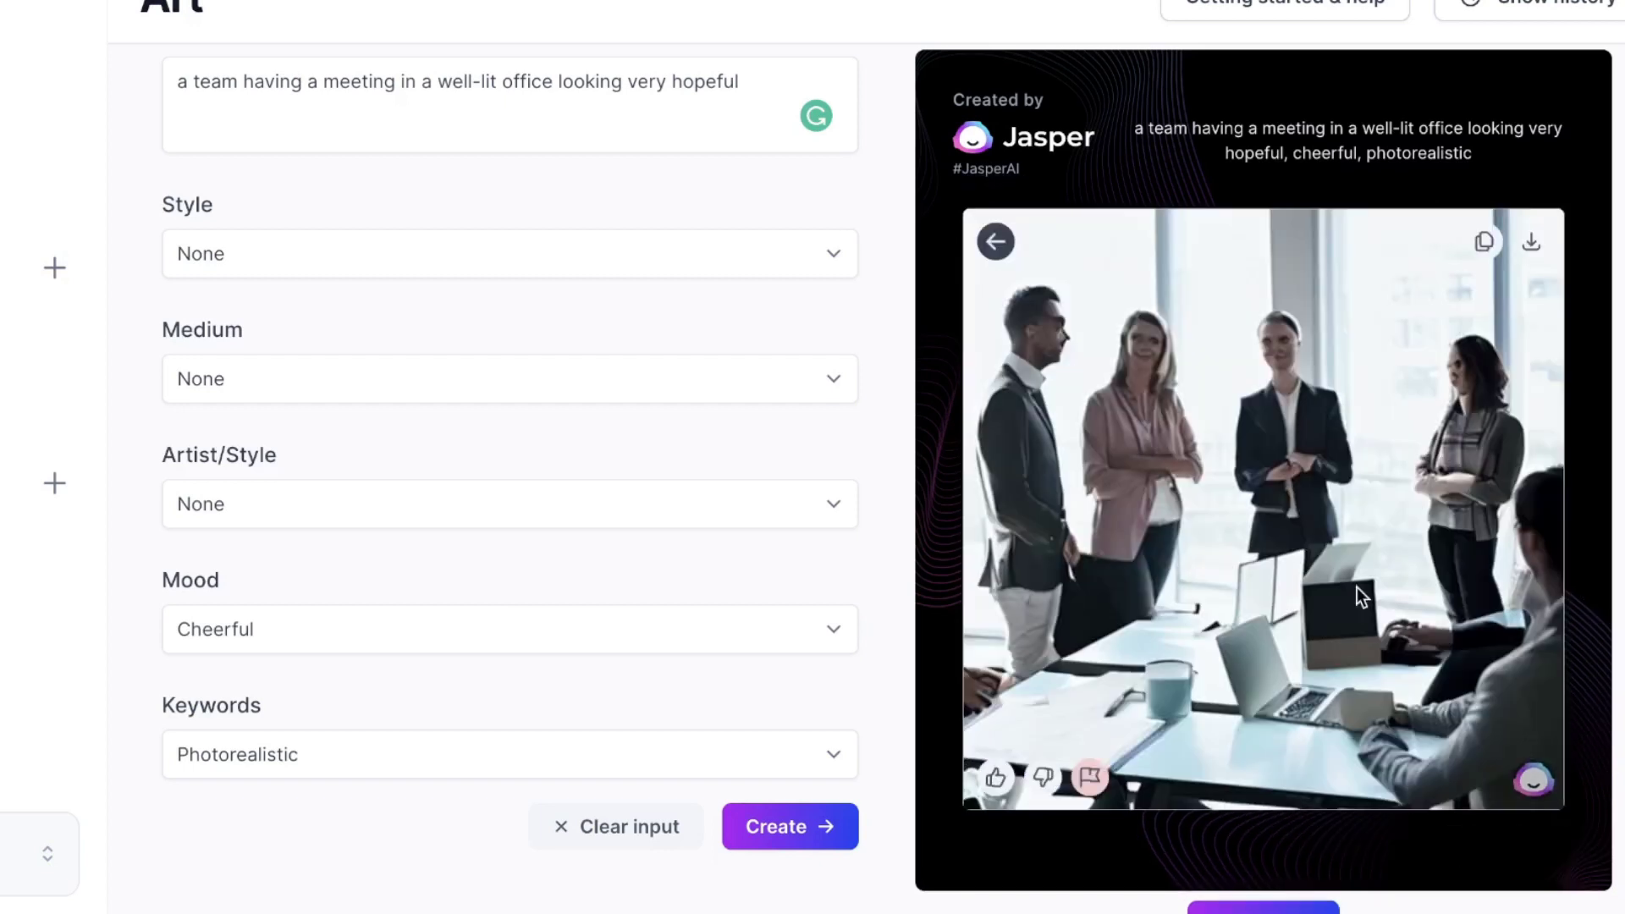
pyautogui.click(995, 241)
pyautogui.click(1171, 352)
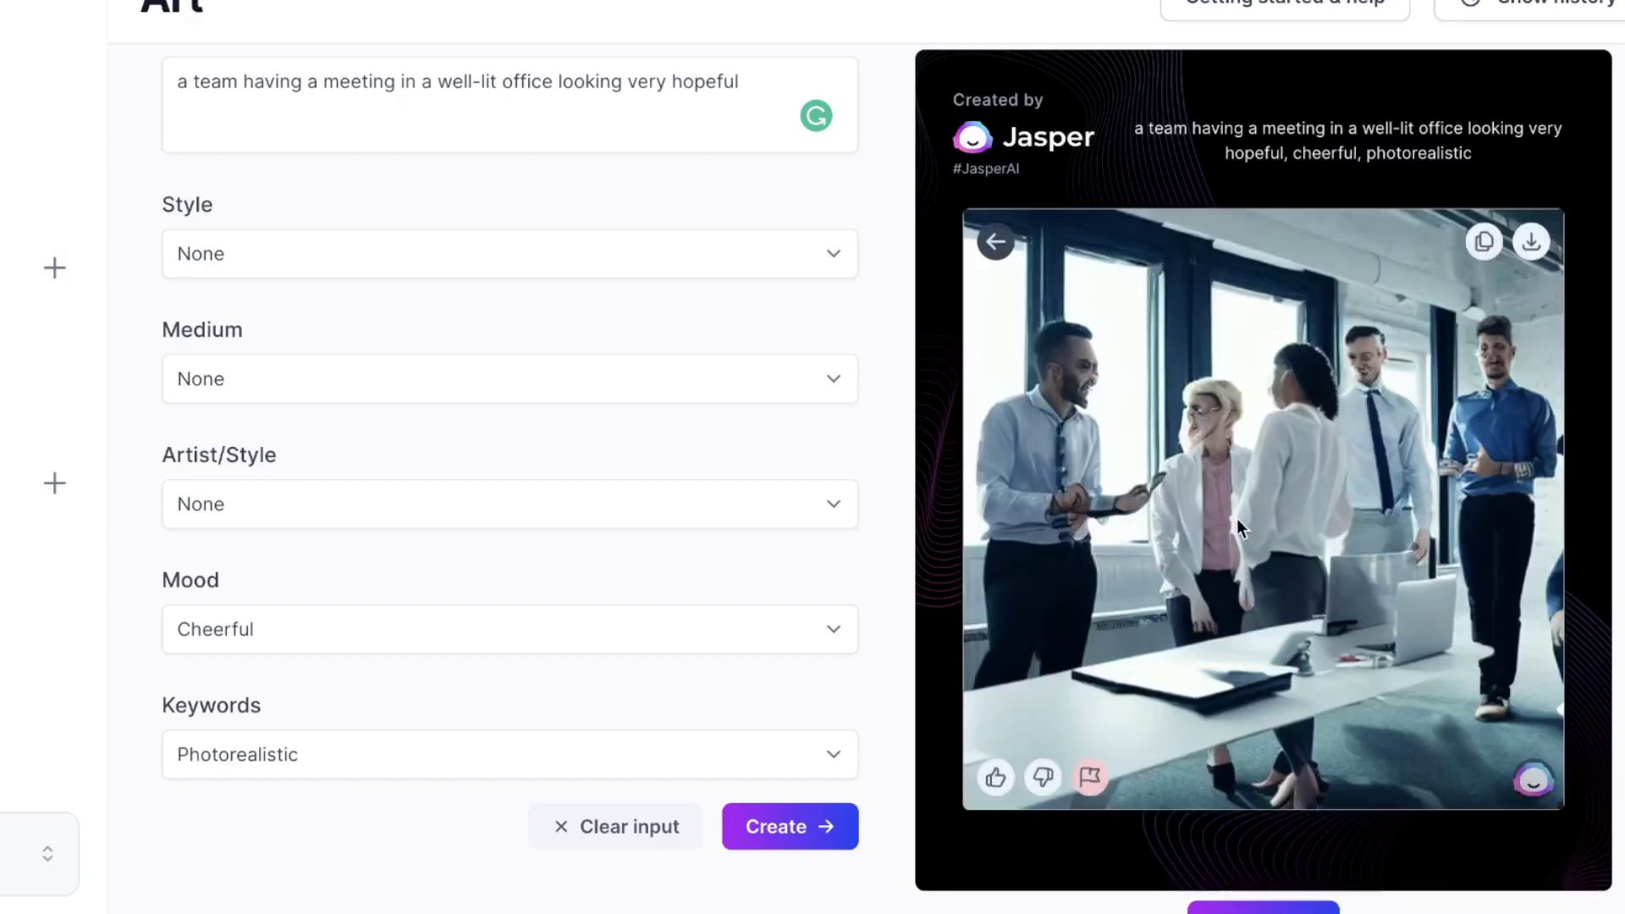
pyautogui.click(995, 241)
pyautogui.click(1308, 315)
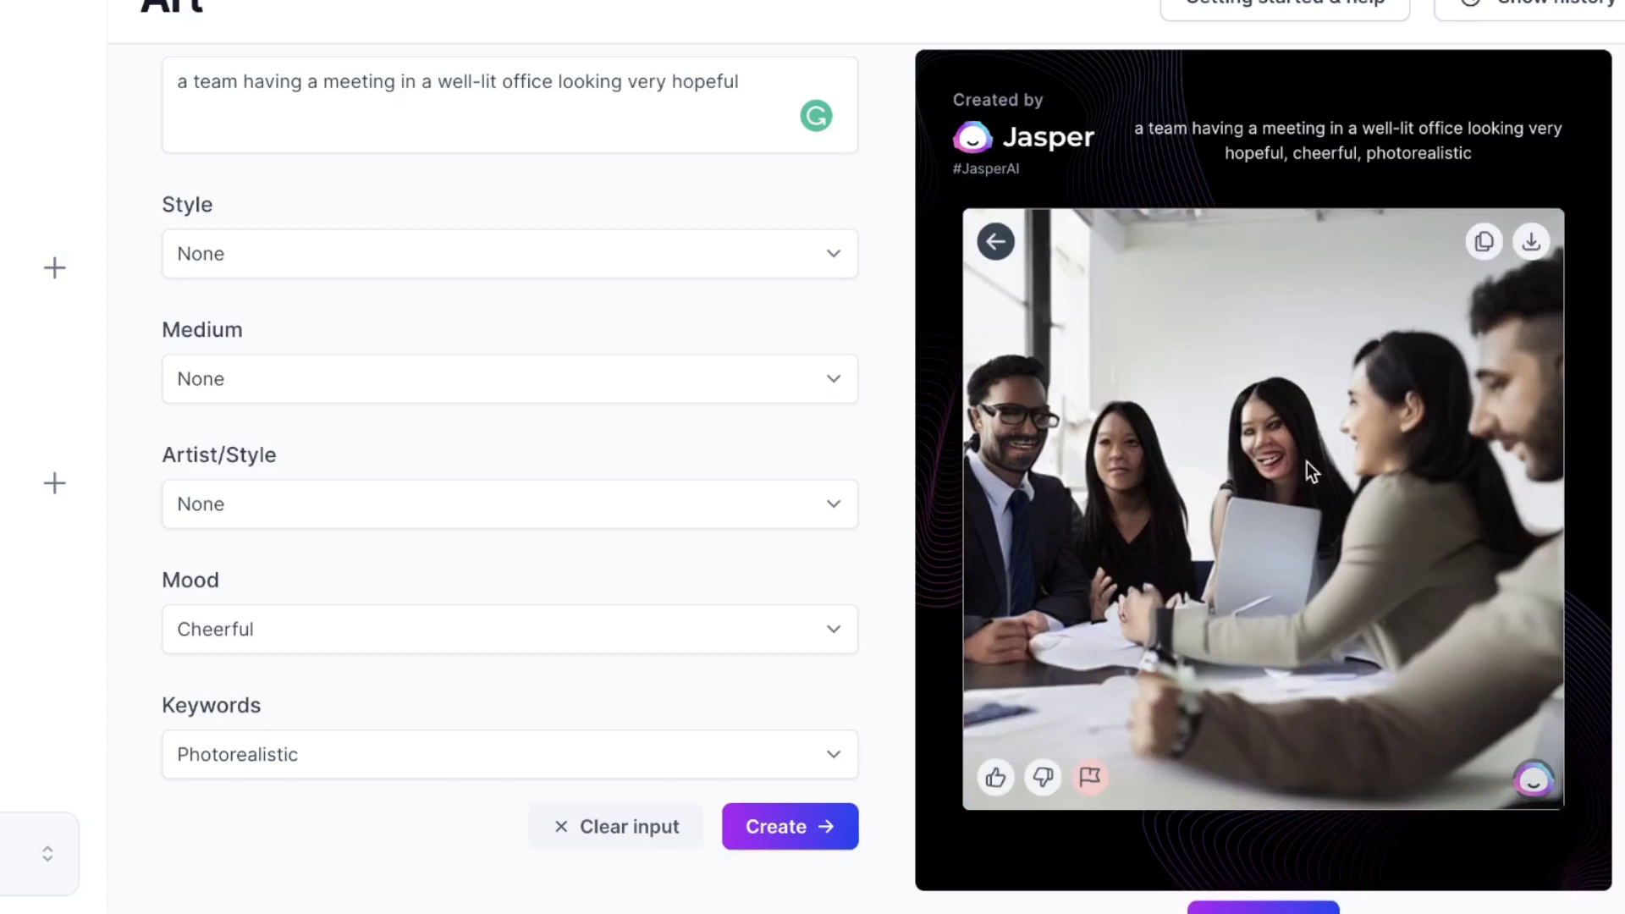
pyautogui.click(996, 242)
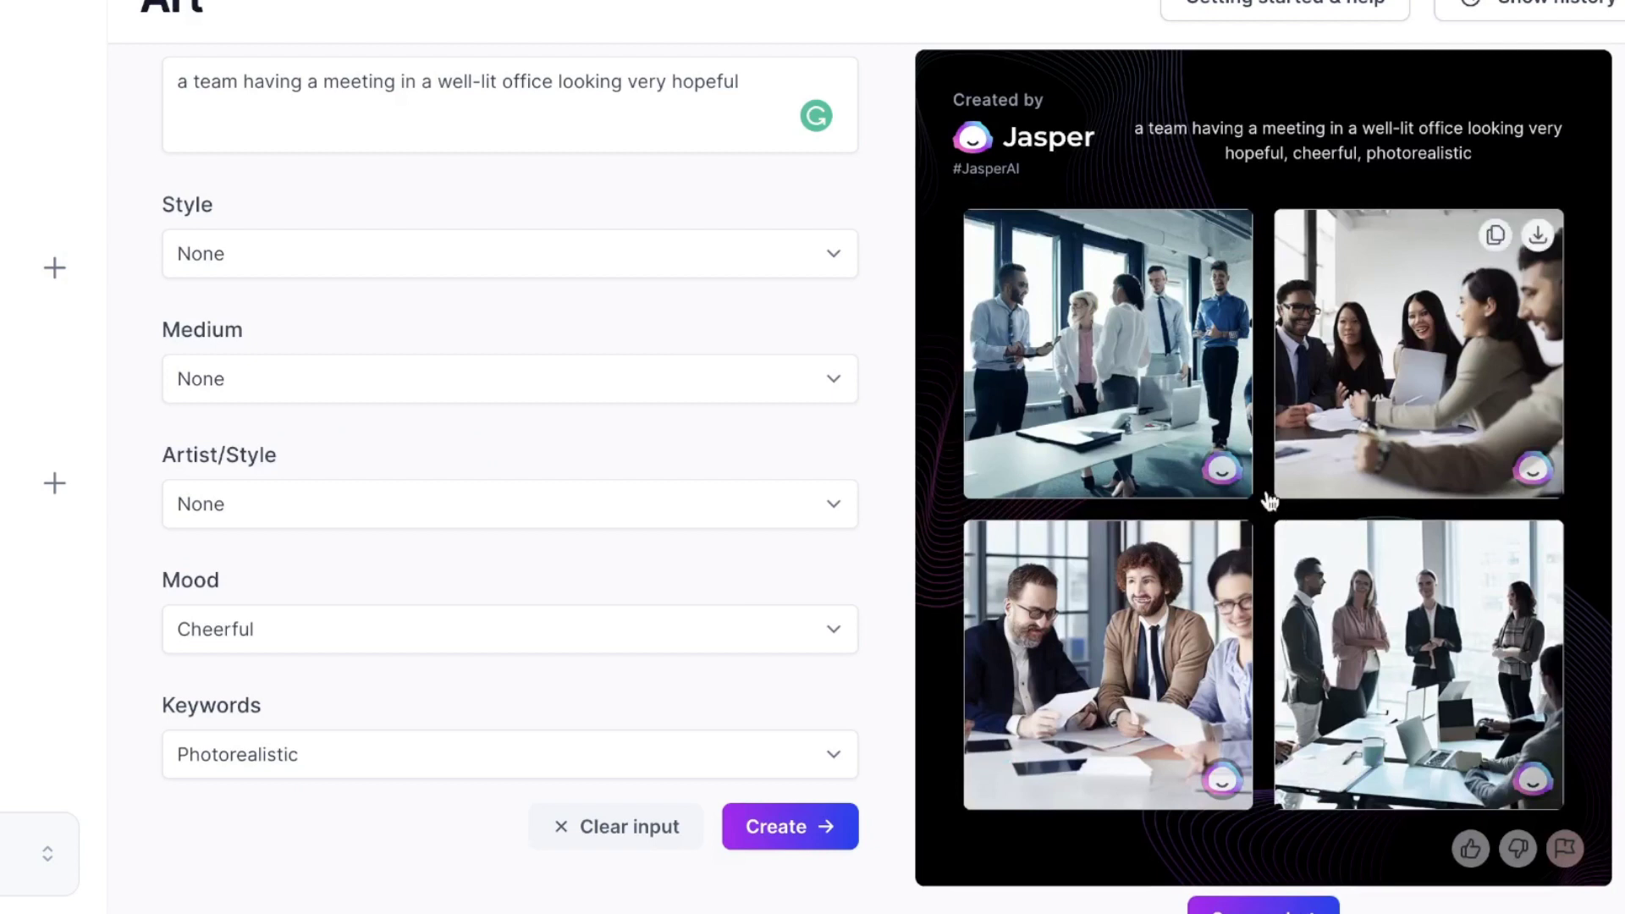
# Recheck the bottom-left image, then regenerate the meeting images with the High resolution keyword
pyautogui.click(1205, 596)
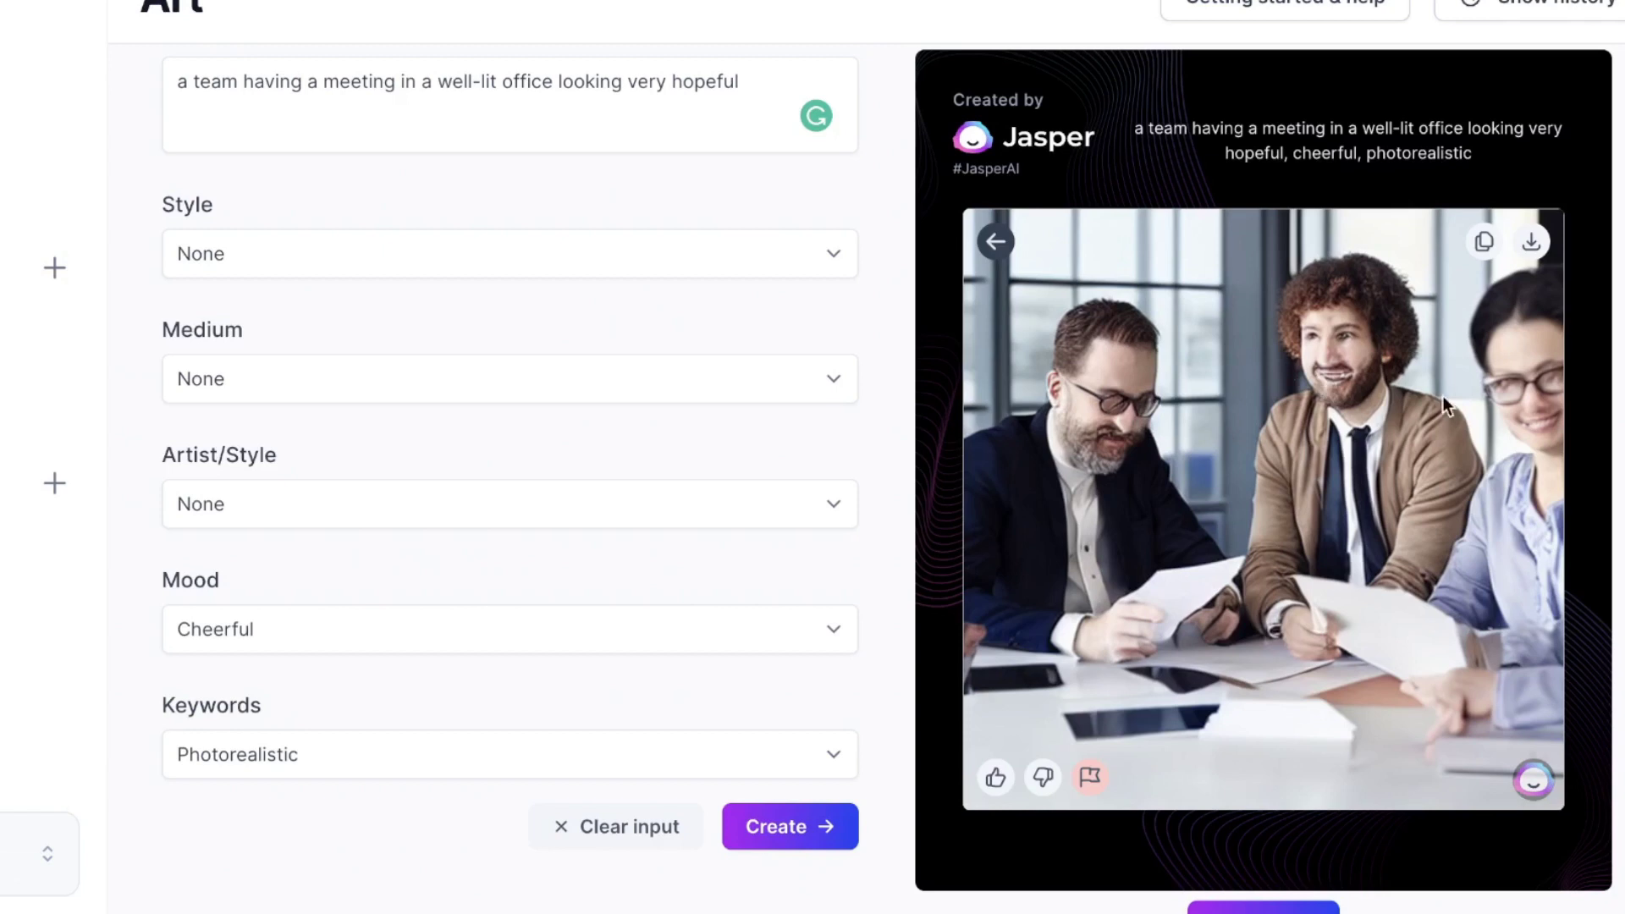
pyautogui.click(997, 244)
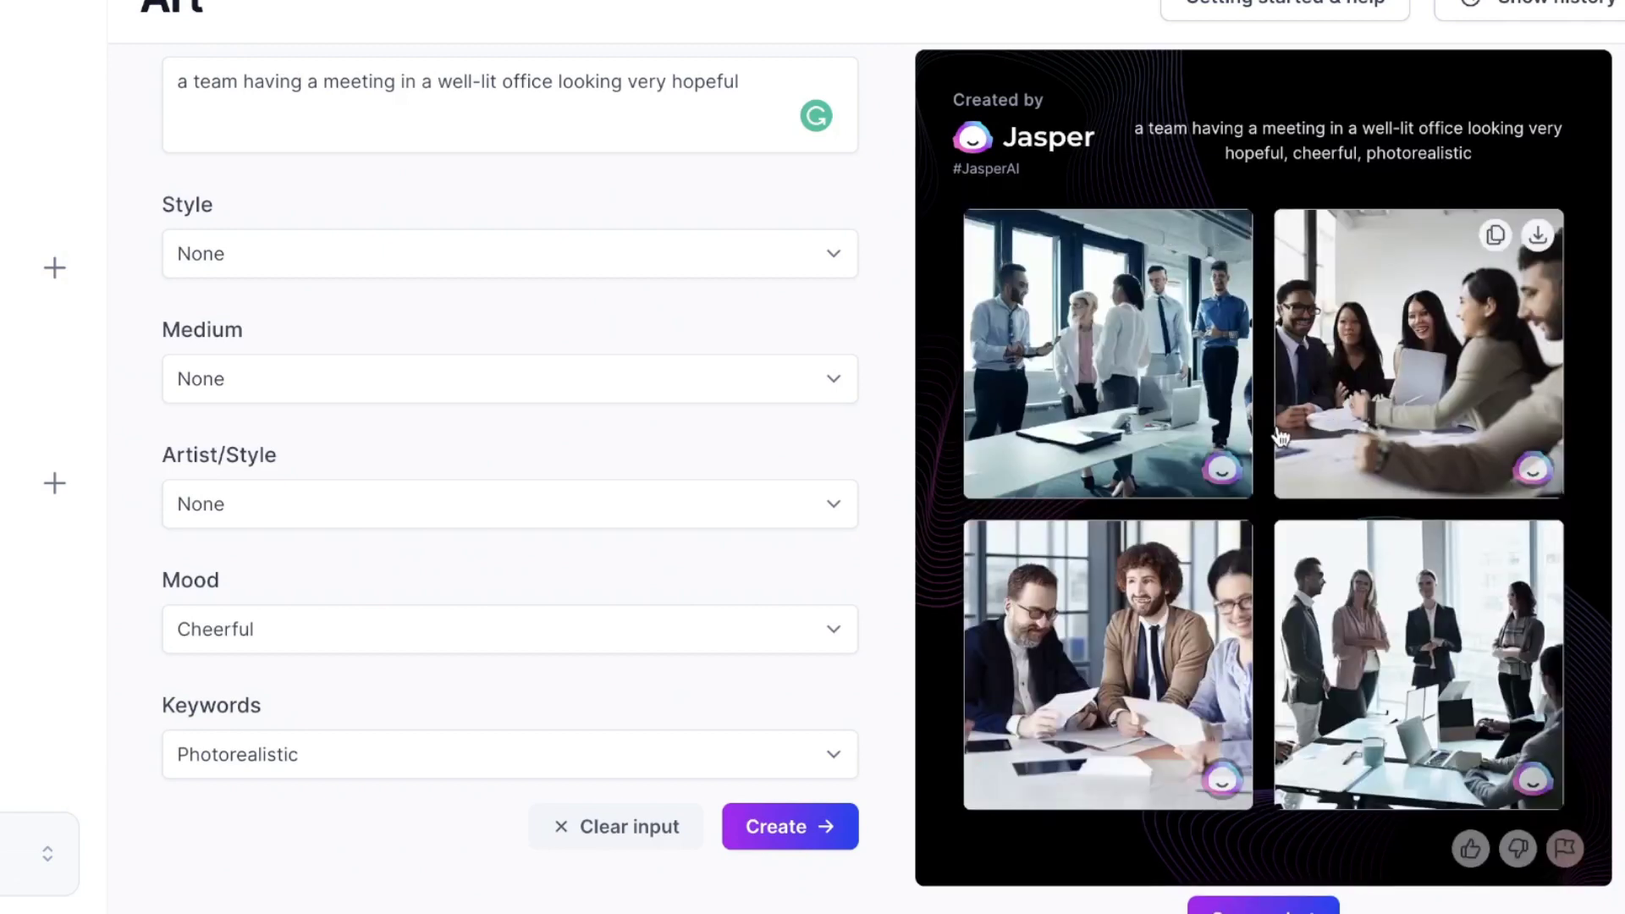
pyautogui.click(261, 754)
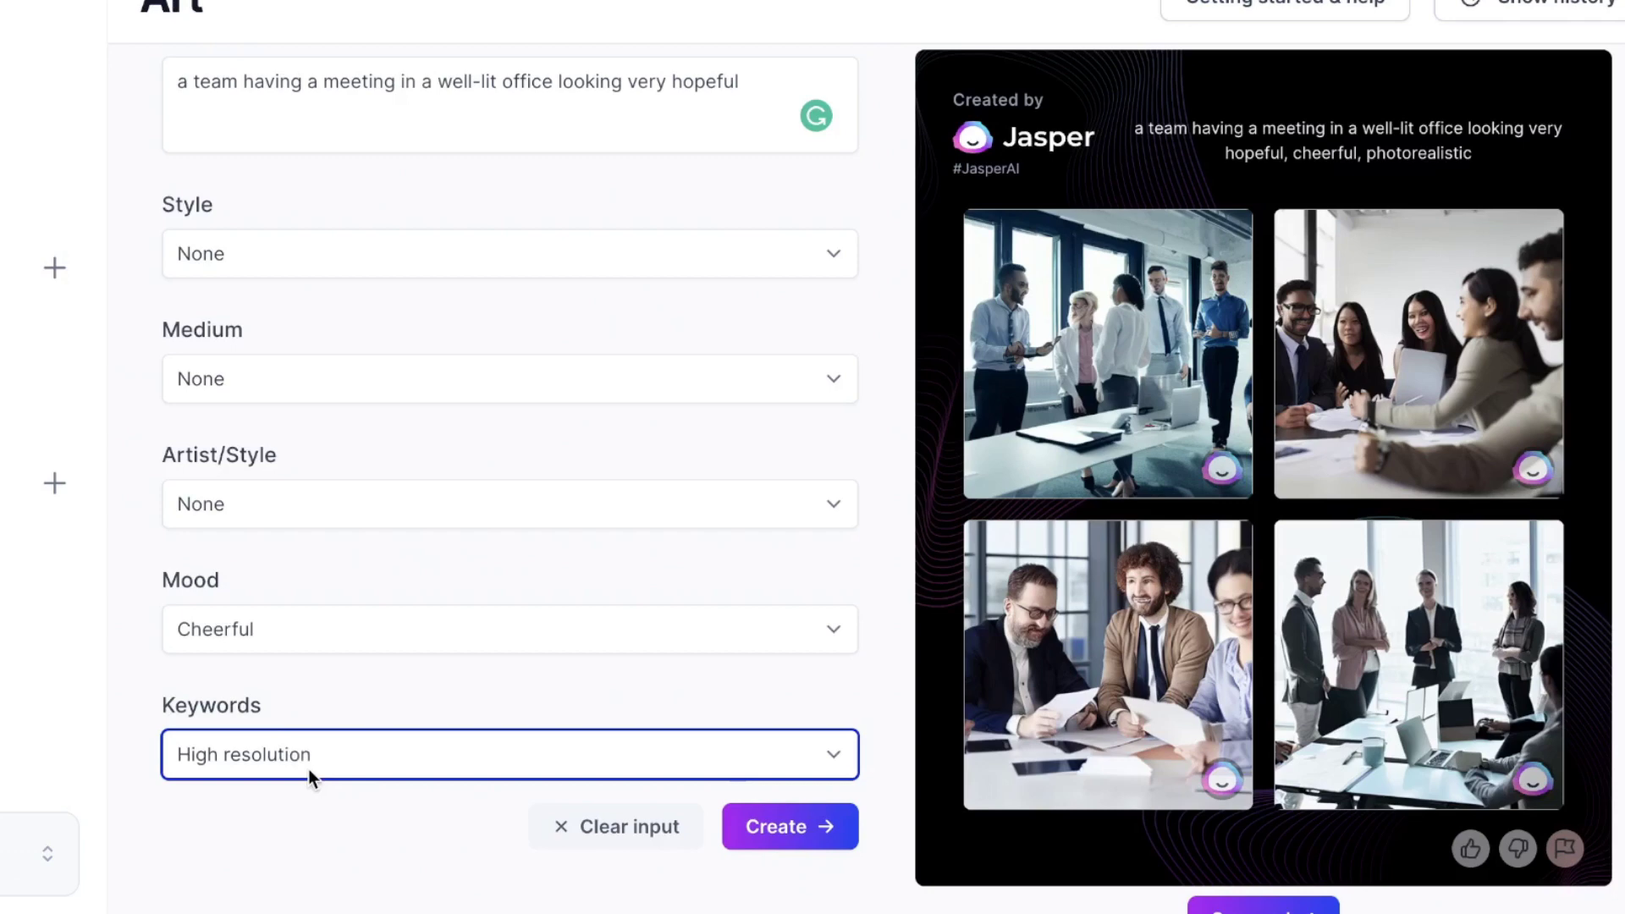
pyautogui.click(795, 826)
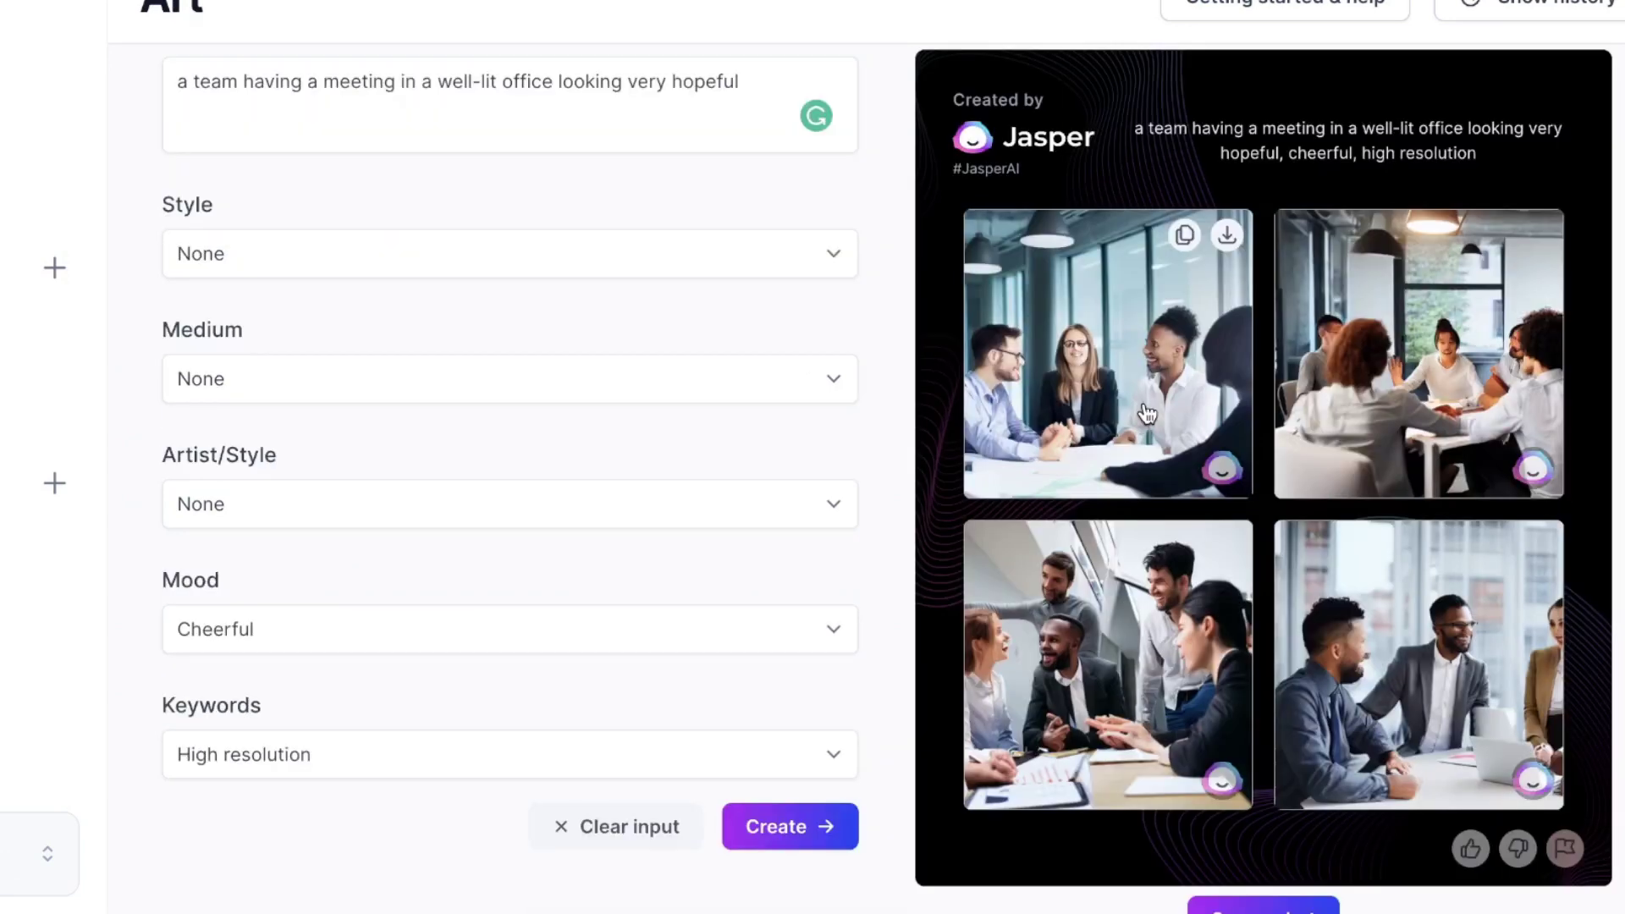
# Enlarge the top-left high-resolution team-meeting image
pyautogui.click(1147, 413)
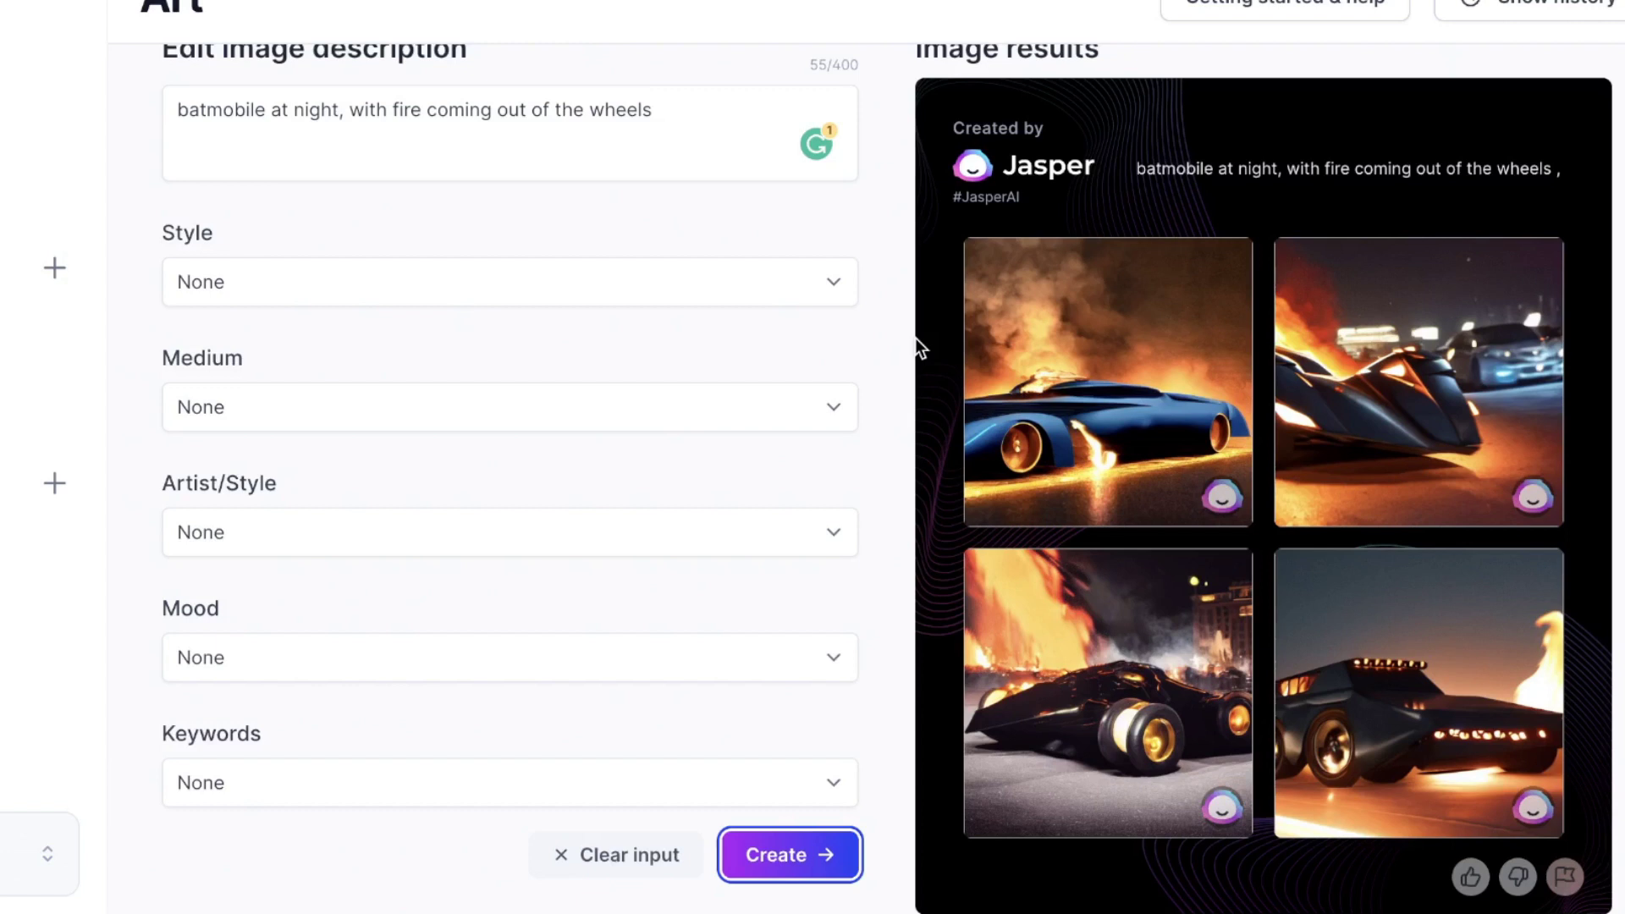
# View each of the four batmobile images enlarged, returning to the grid between them
pyautogui.scroll(1, 626, 151)
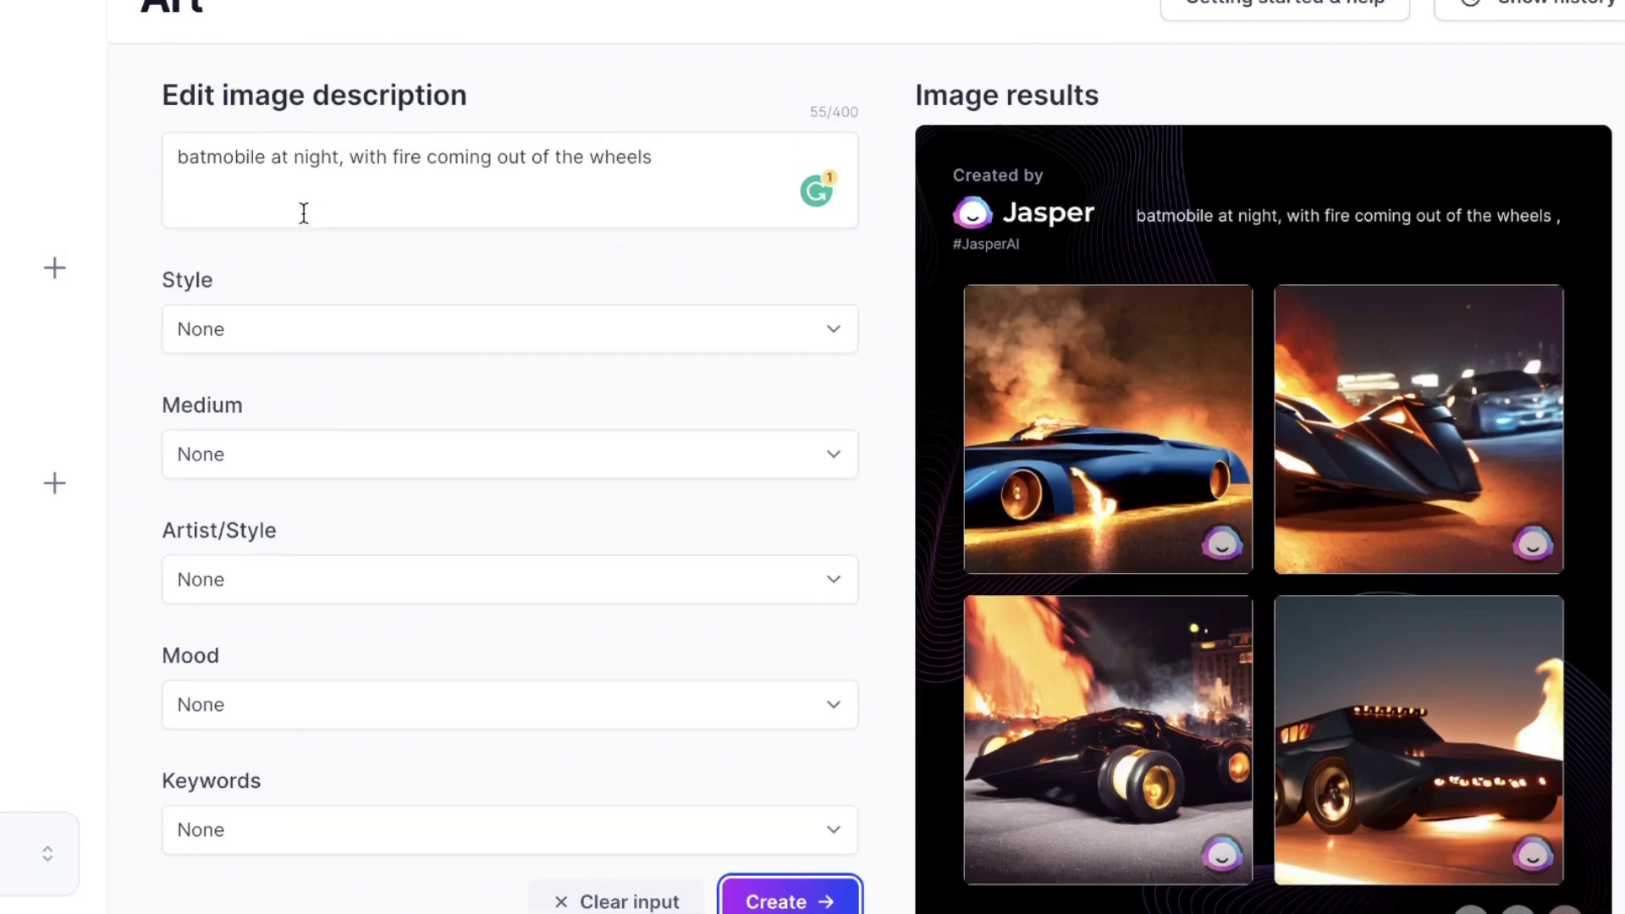
pyautogui.scroll(-1, 702, 301)
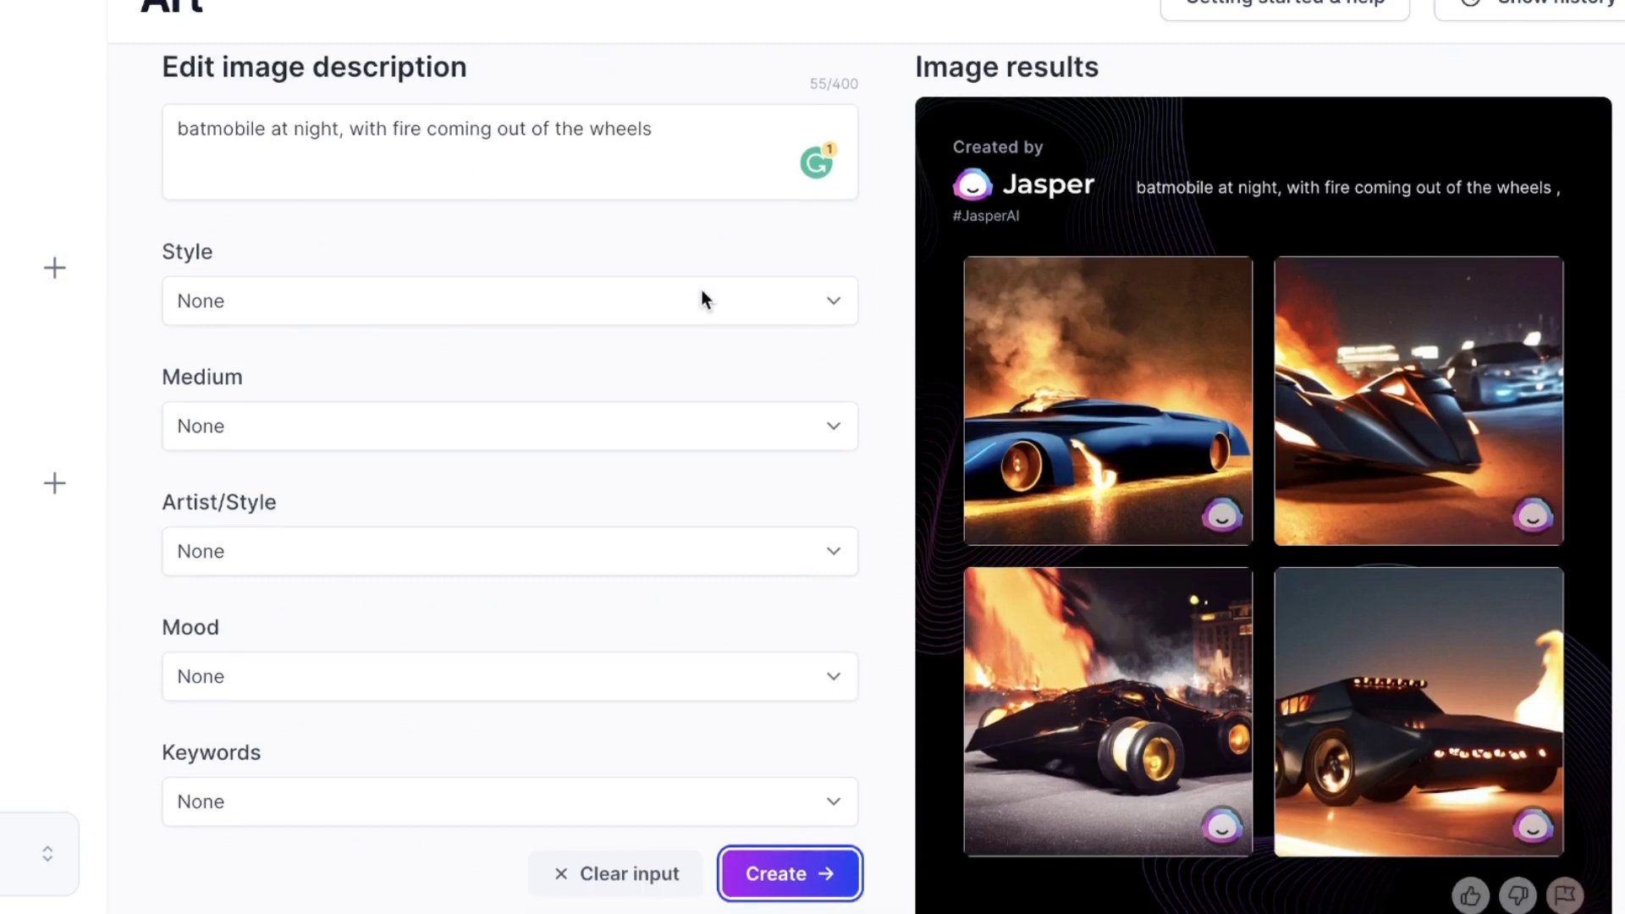
pyautogui.scroll(-2, 475, 470)
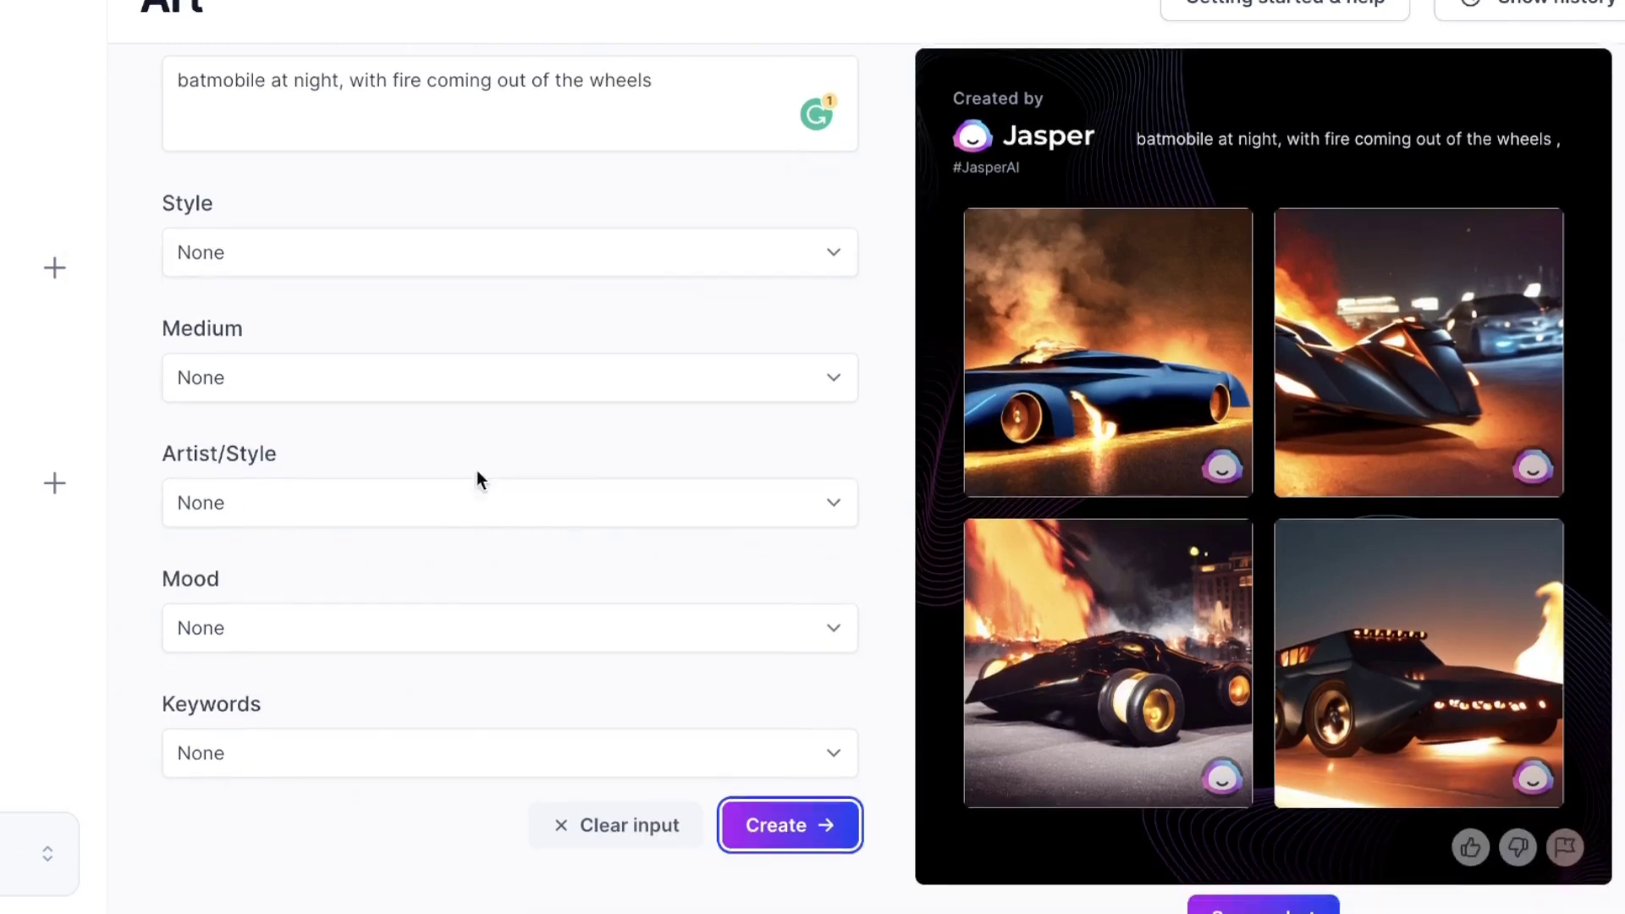
pyautogui.click(1083, 398)
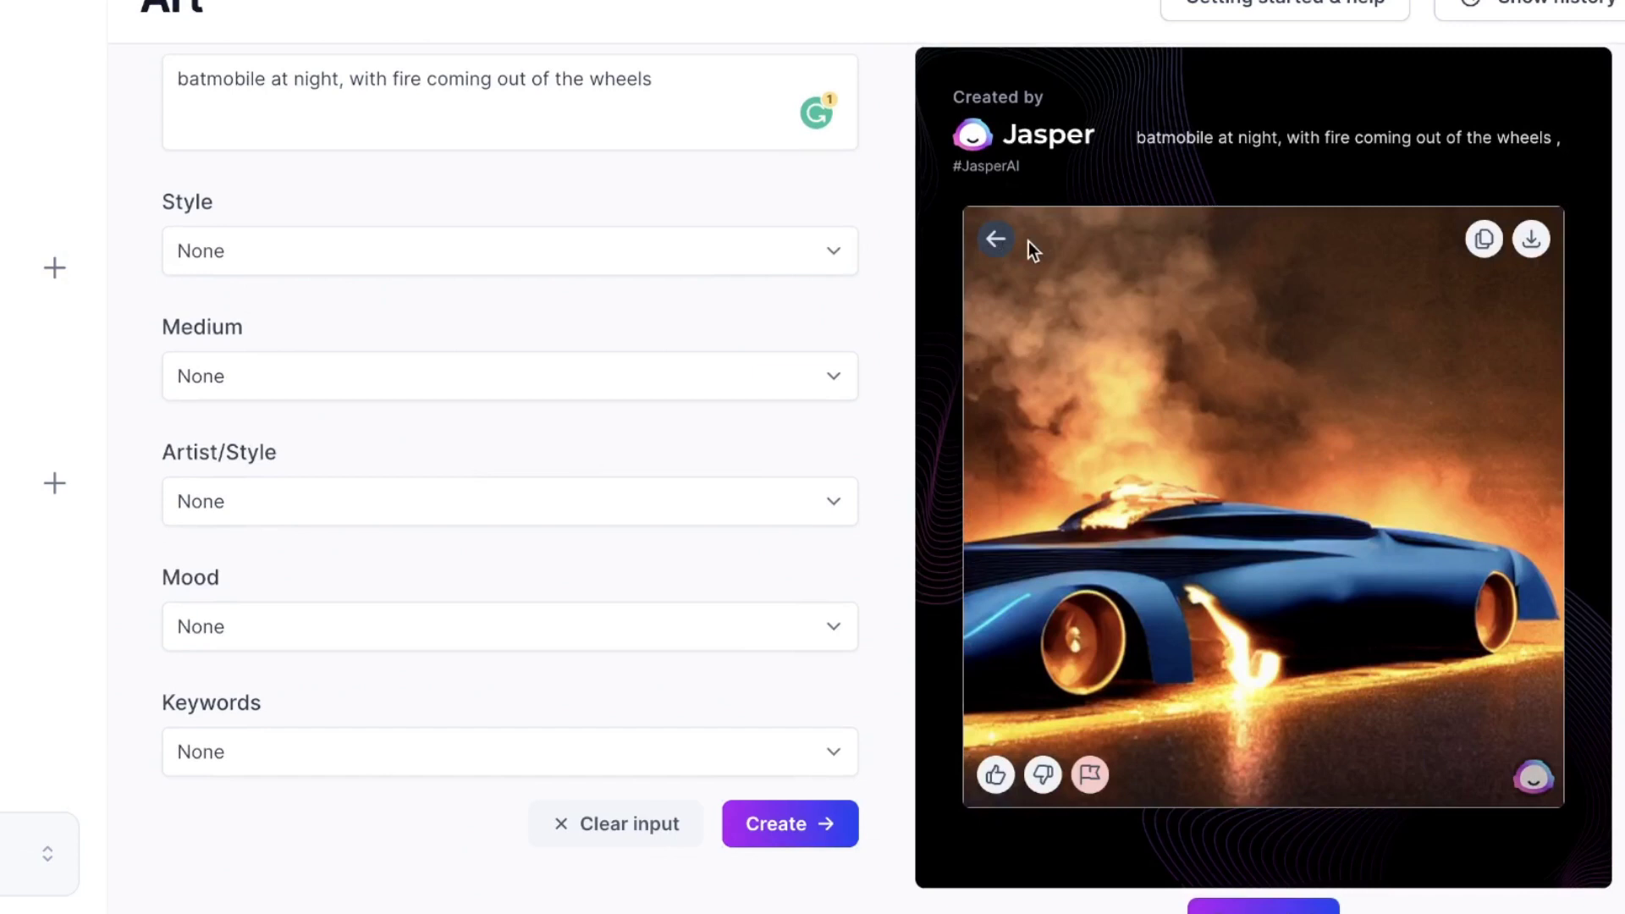
pyautogui.click(997, 240)
pyautogui.click(1324, 331)
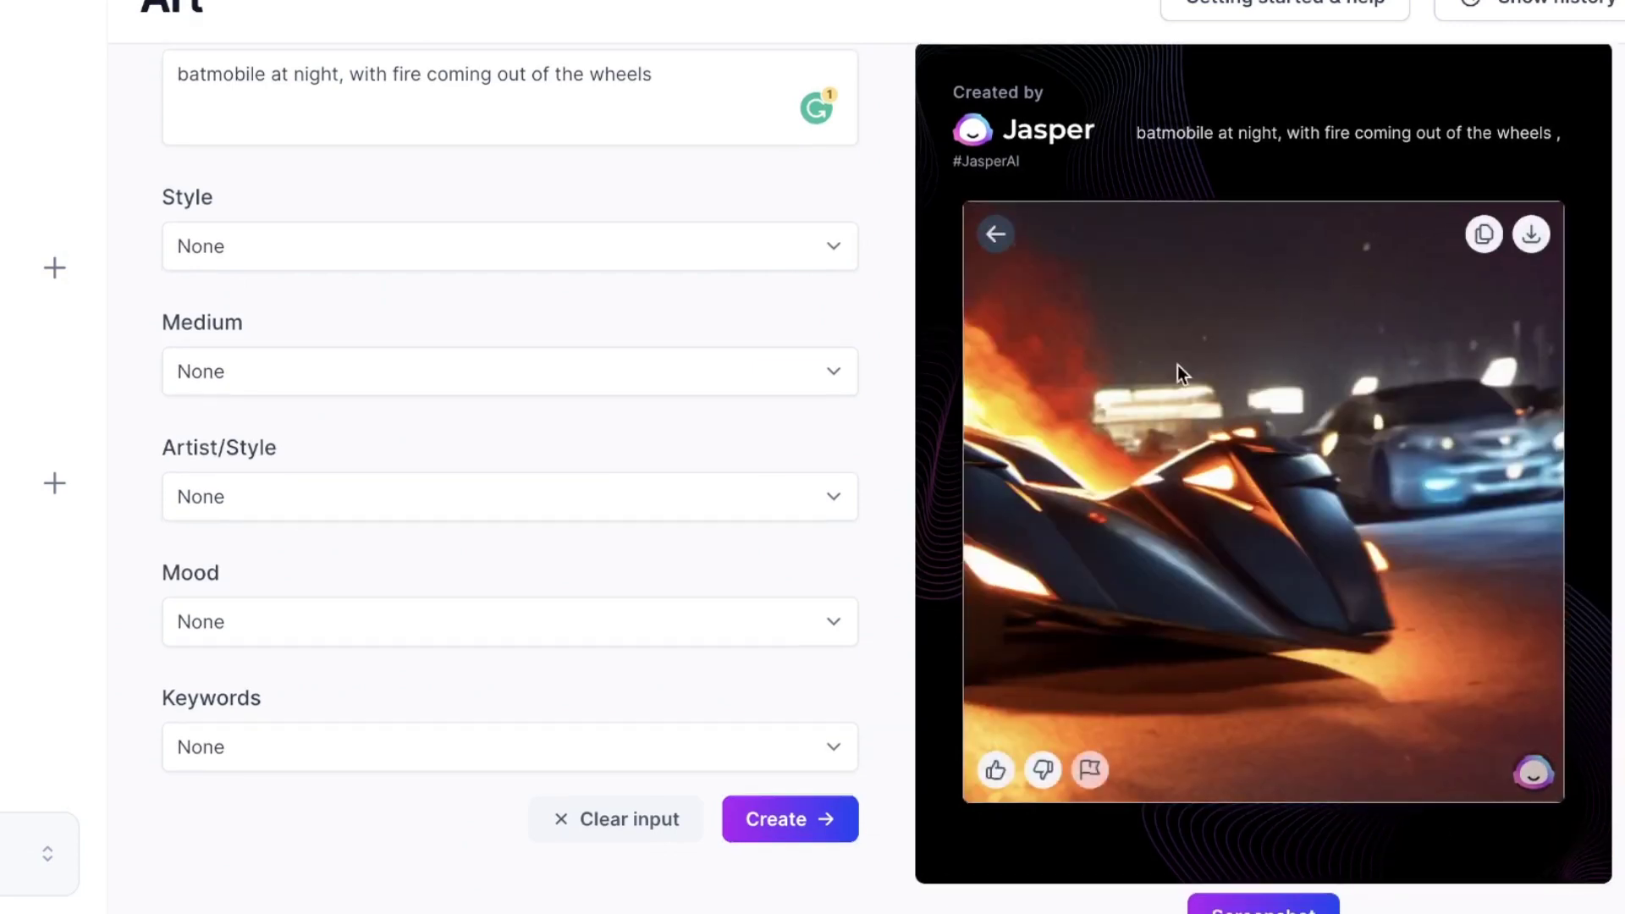
pyautogui.click(995, 234)
pyautogui.click(1210, 572)
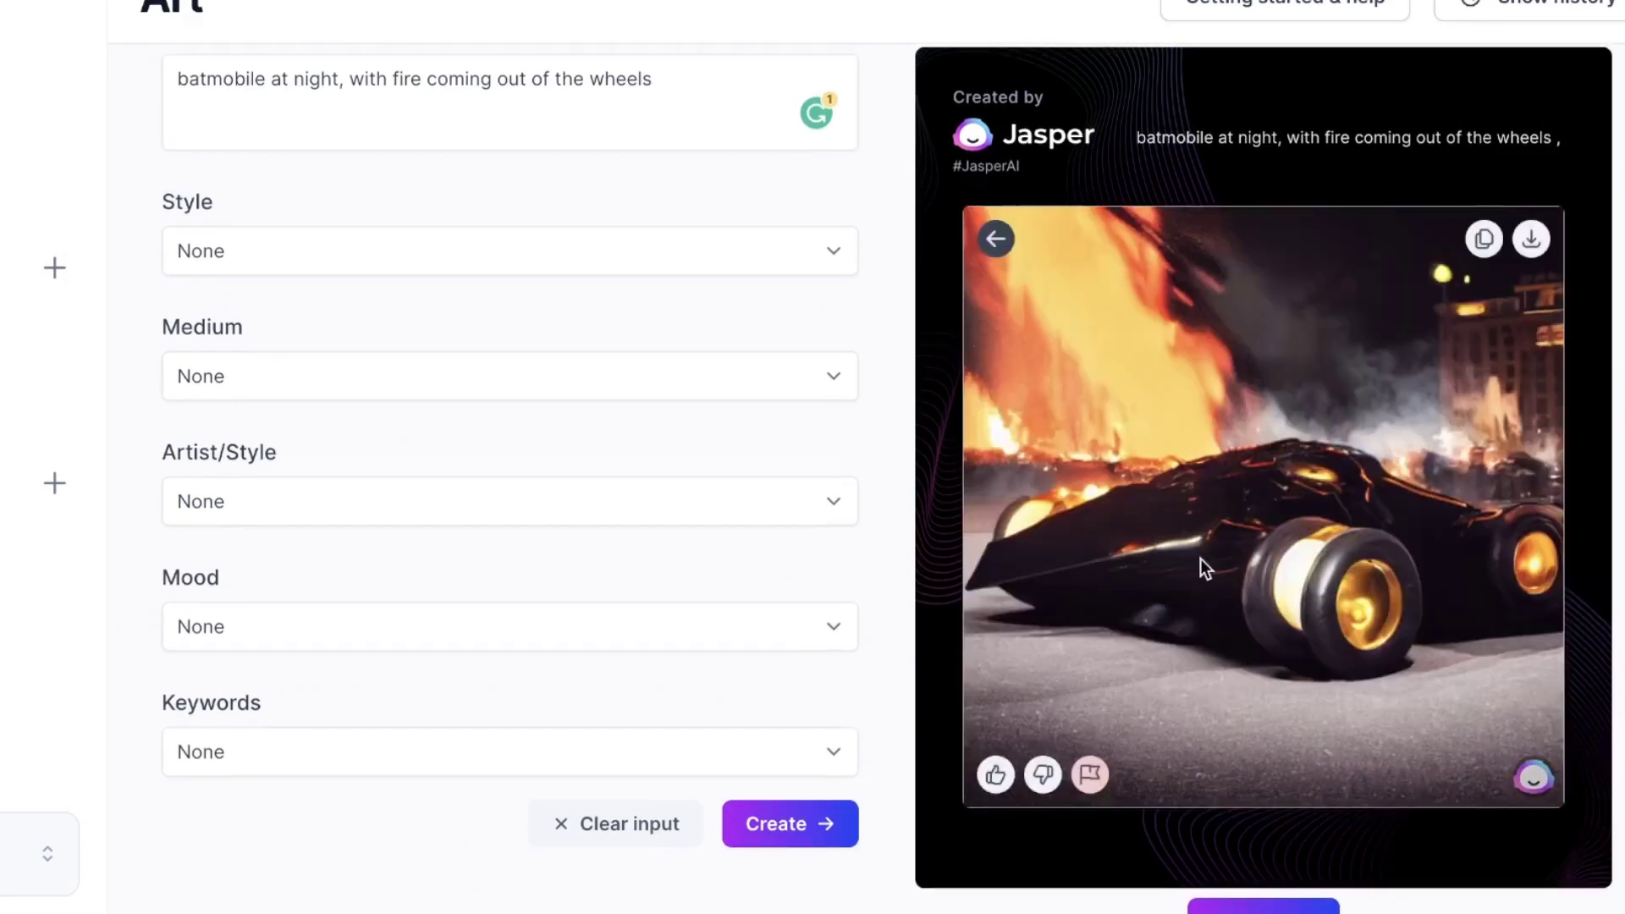
pyautogui.click(996, 238)
pyautogui.click(1432, 650)
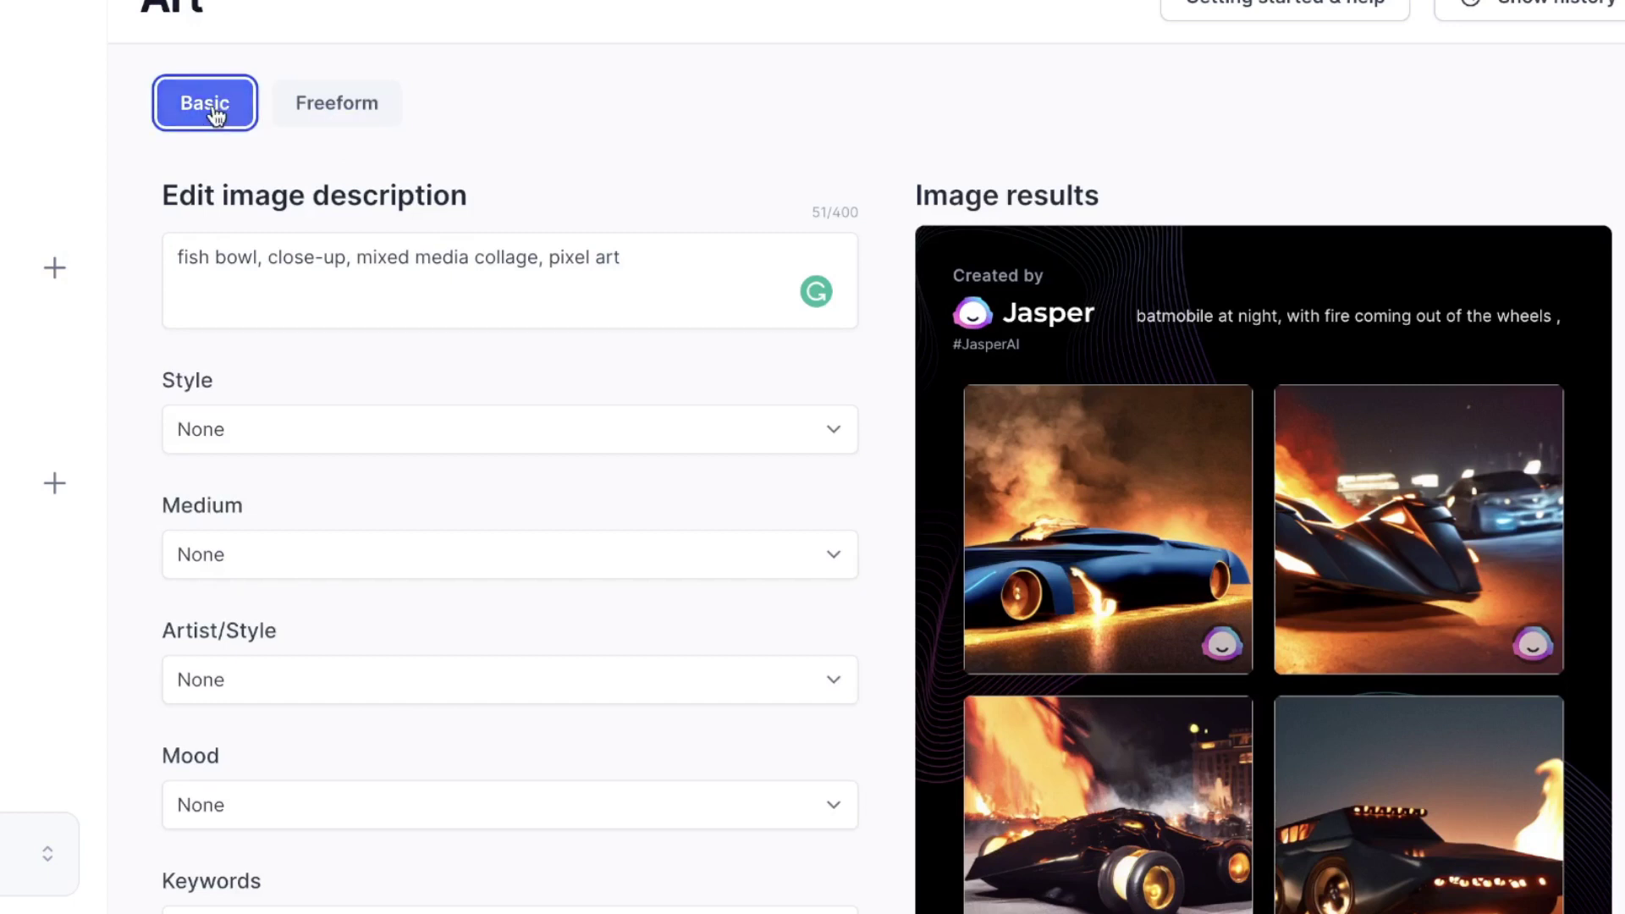
# In freeform mode, generate images for the 'fish bowl, close-up, mixed media collage, pixel art' prompt
pyautogui.scroll(-1, 298, 344)
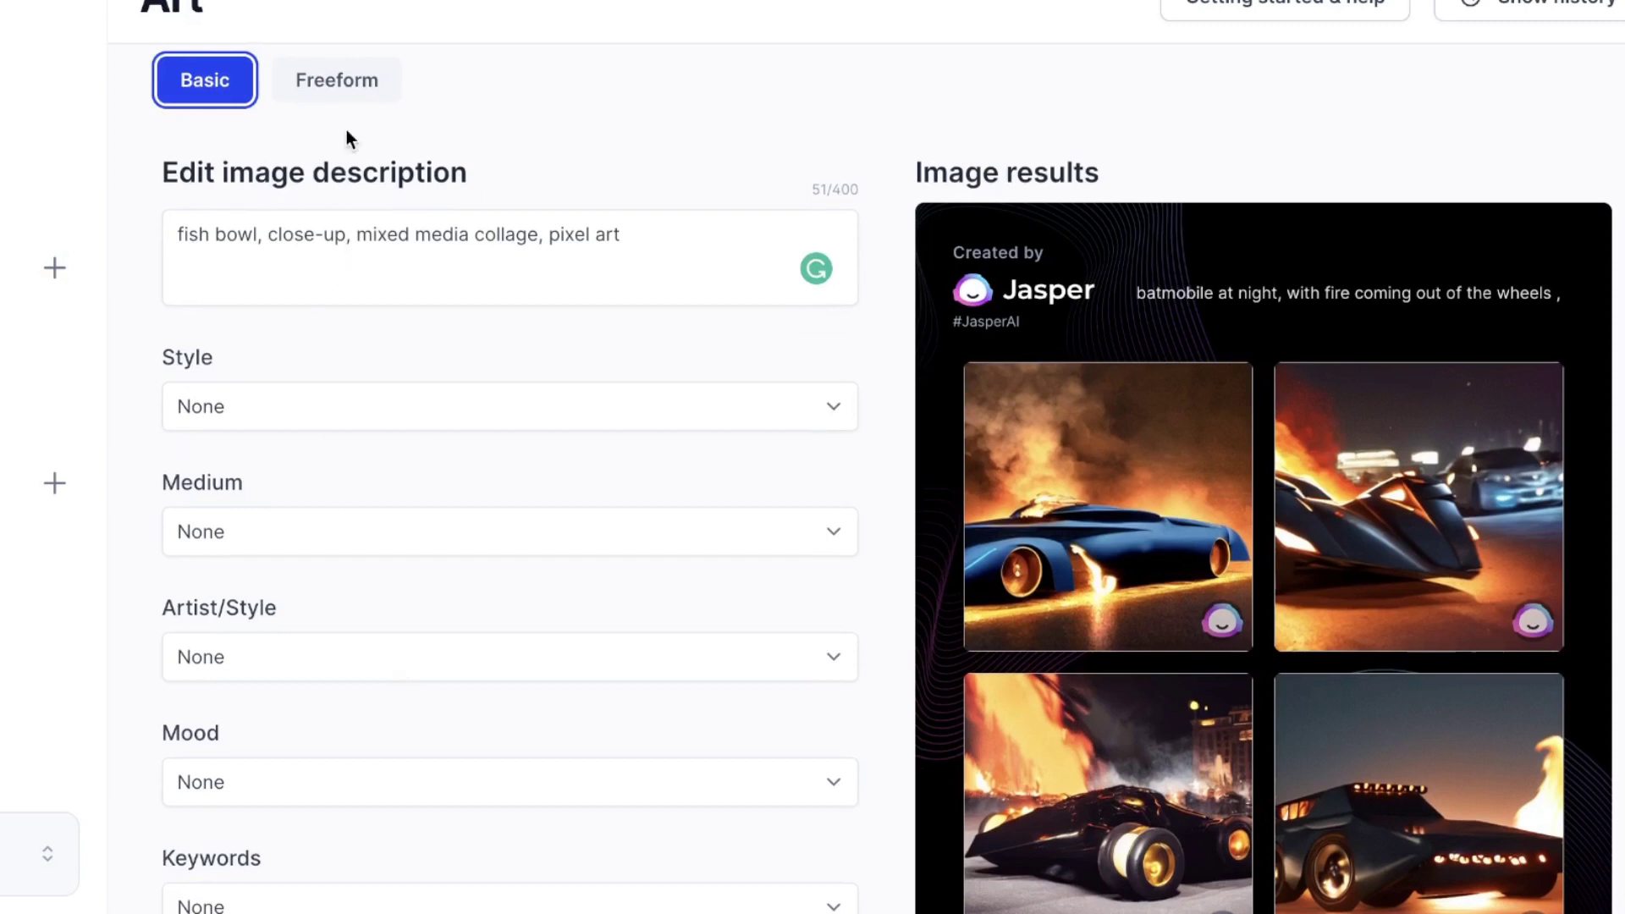
pyautogui.click(337, 83)
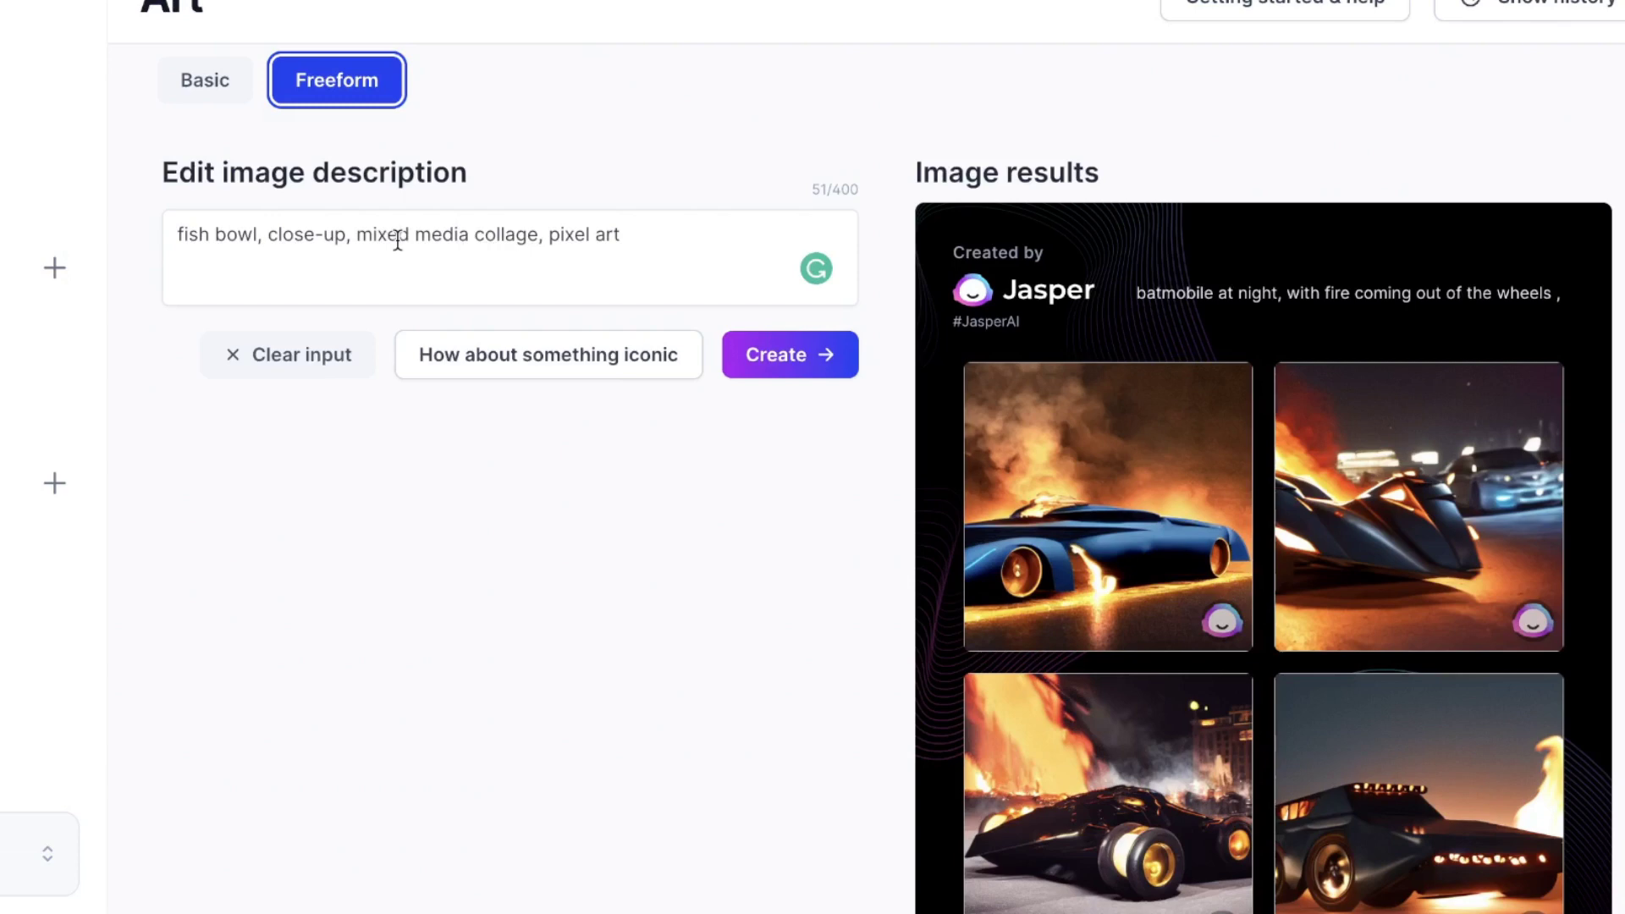
pyautogui.click(810, 358)
# Enlarge the first and top-right fish bowl images, returning to the grid each time
pyautogui.scroll(-1, 312, 192)
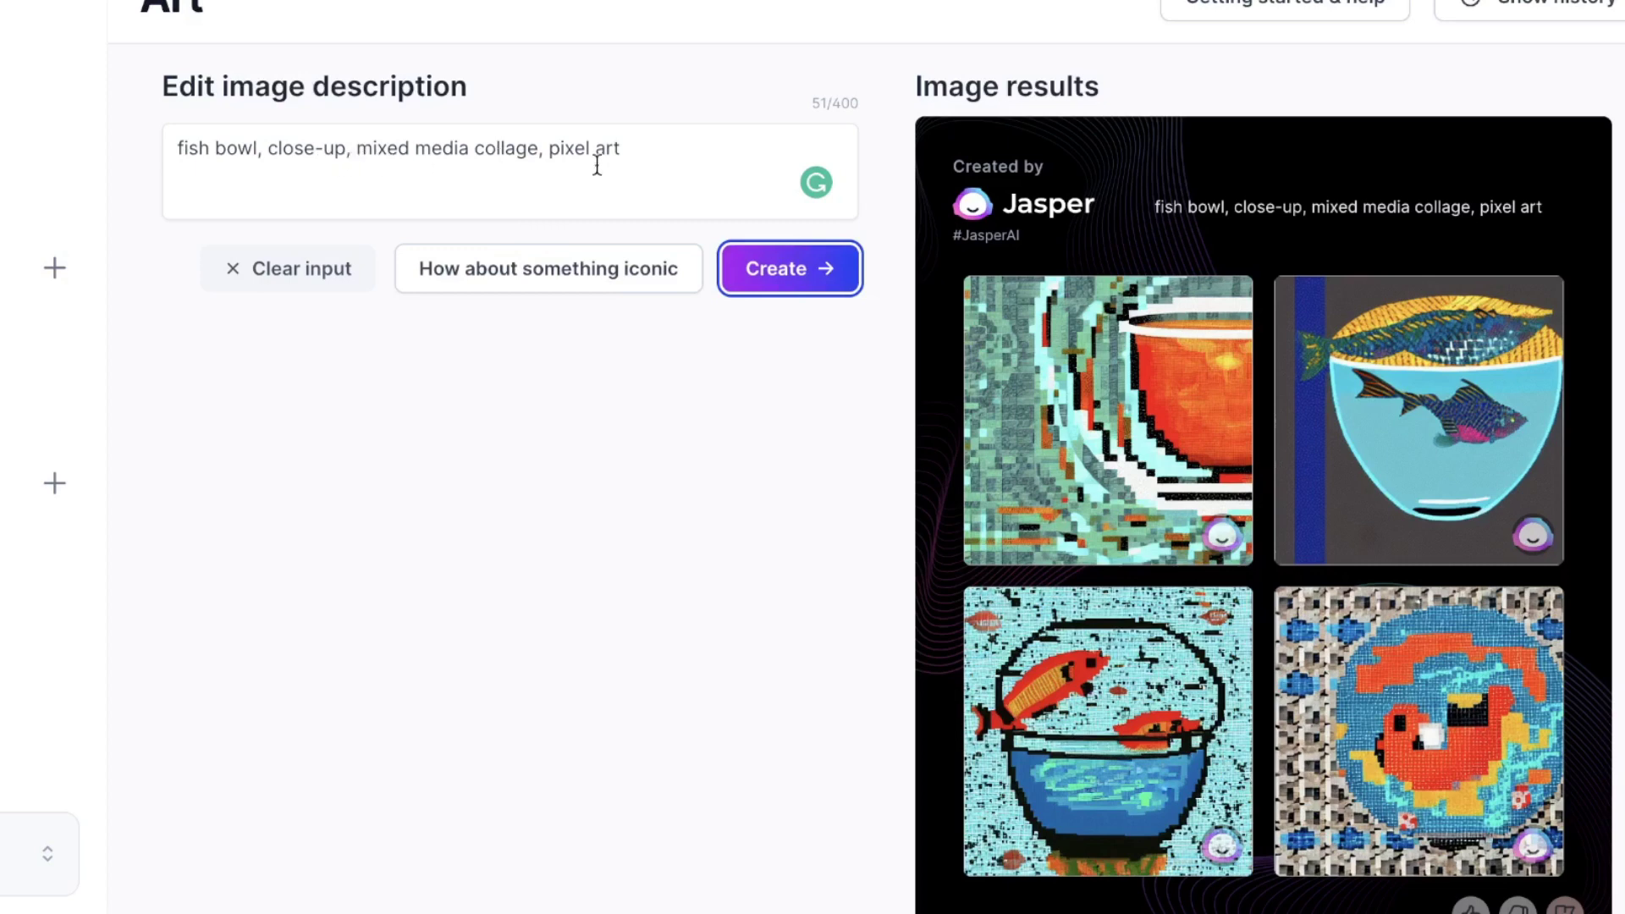
pyautogui.click(1092, 451)
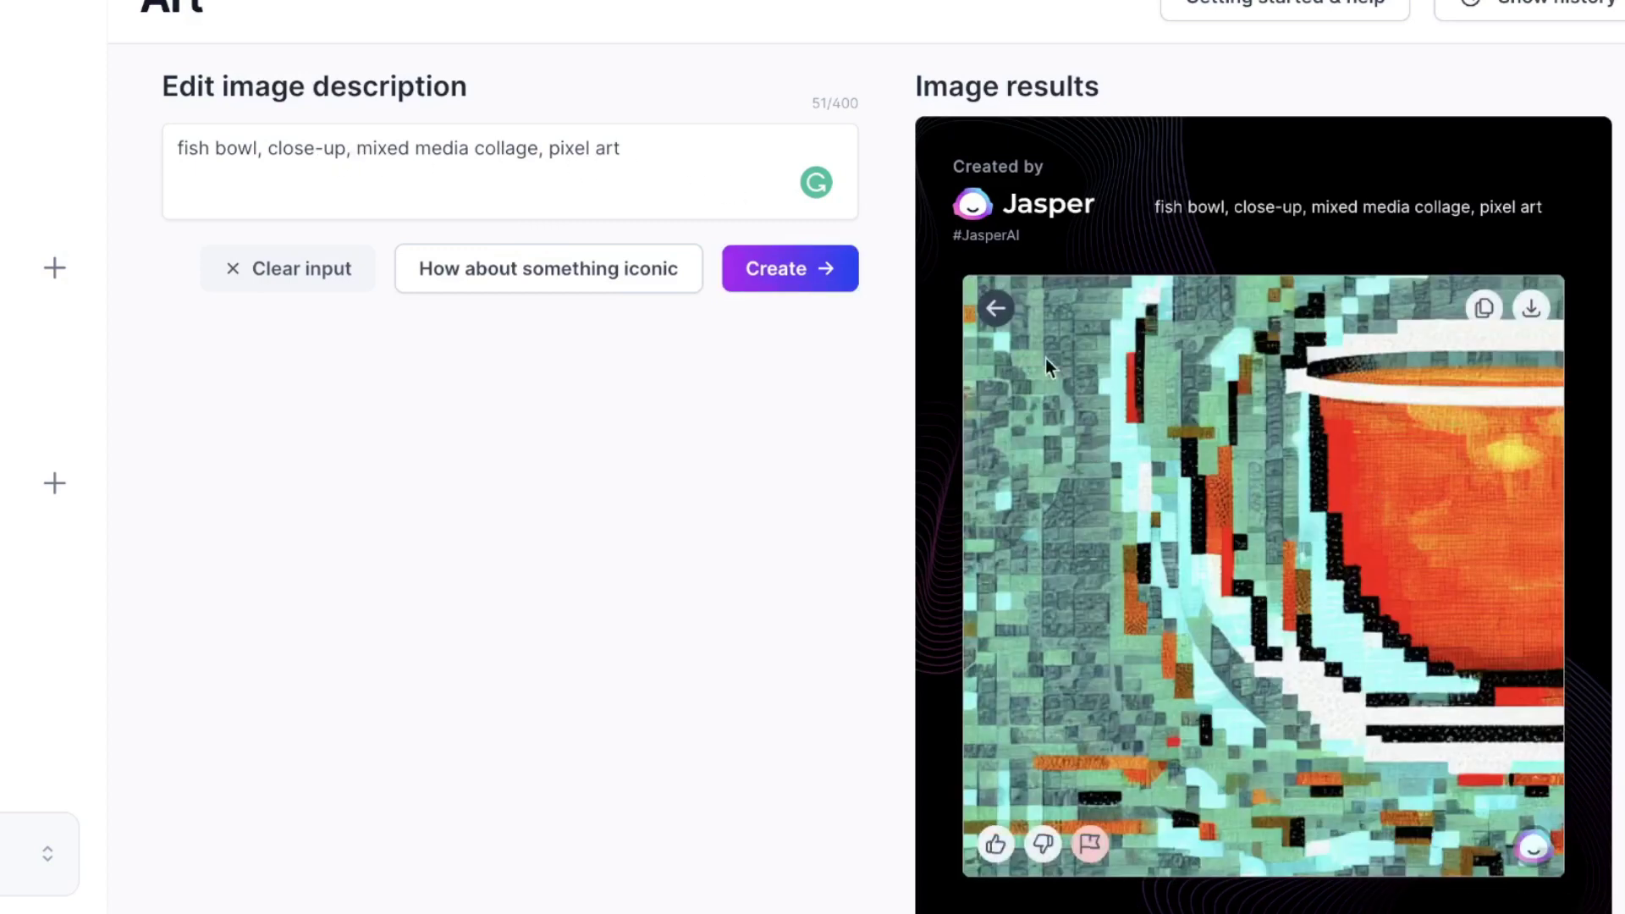
pyautogui.click(995, 308)
pyautogui.click(1343, 372)
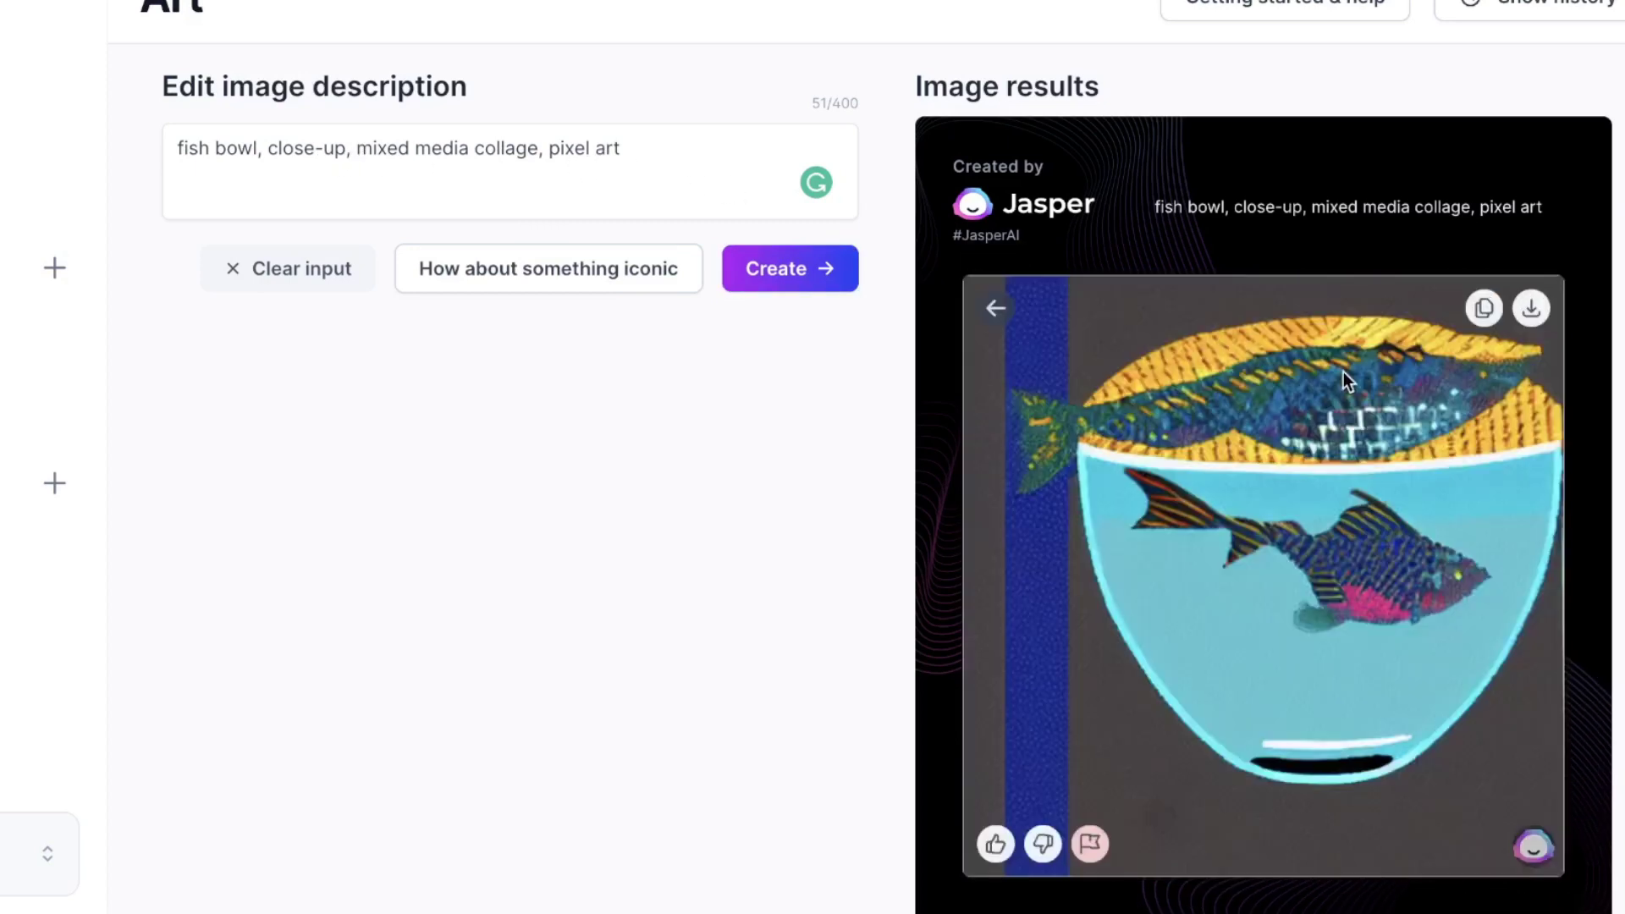
pyautogui.click(1000, 310)
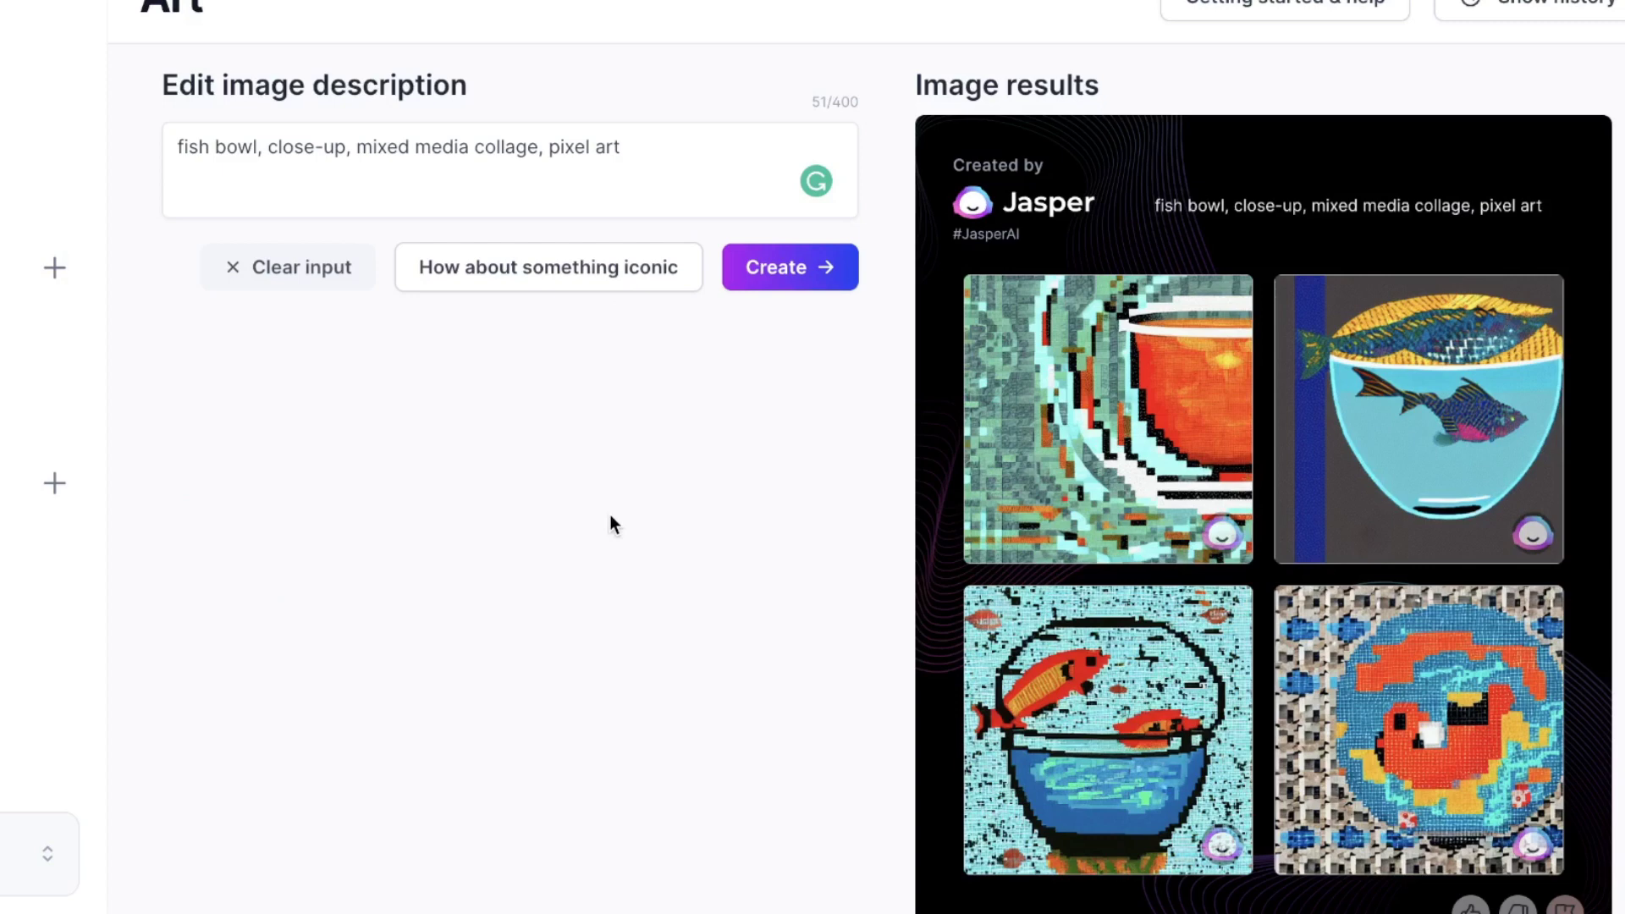
# Cycle through random suggested prompts until the dog in a park prompt appears
pyautogui.click(549, 268)
pyautogui.scroll(2, 445, 215)
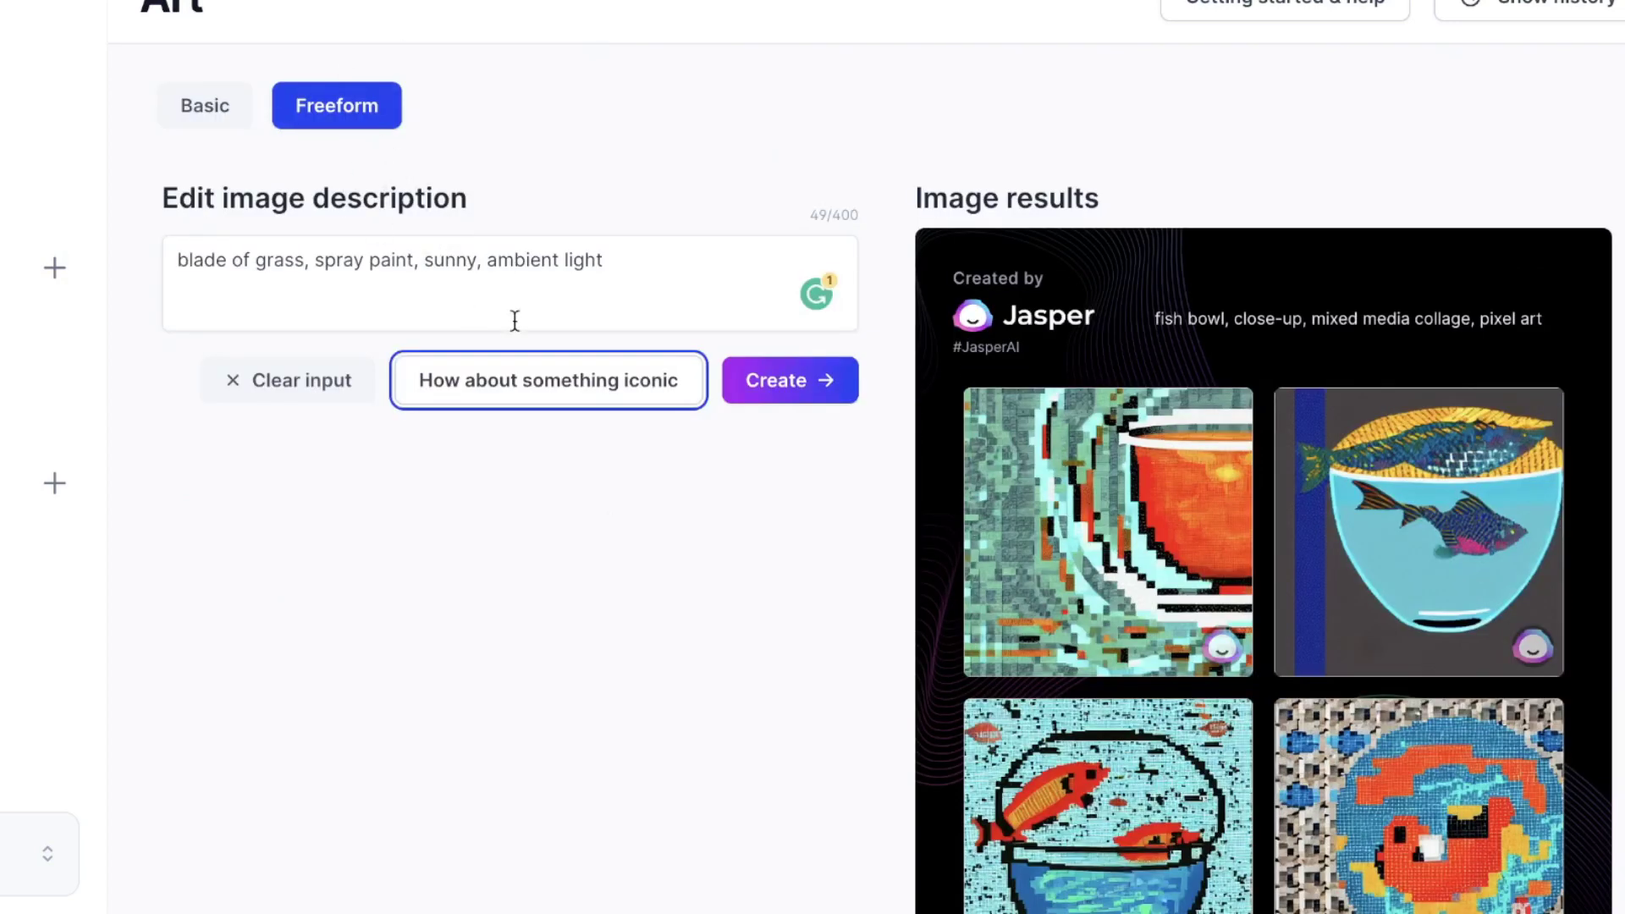
pyautogui.click(557, 392)
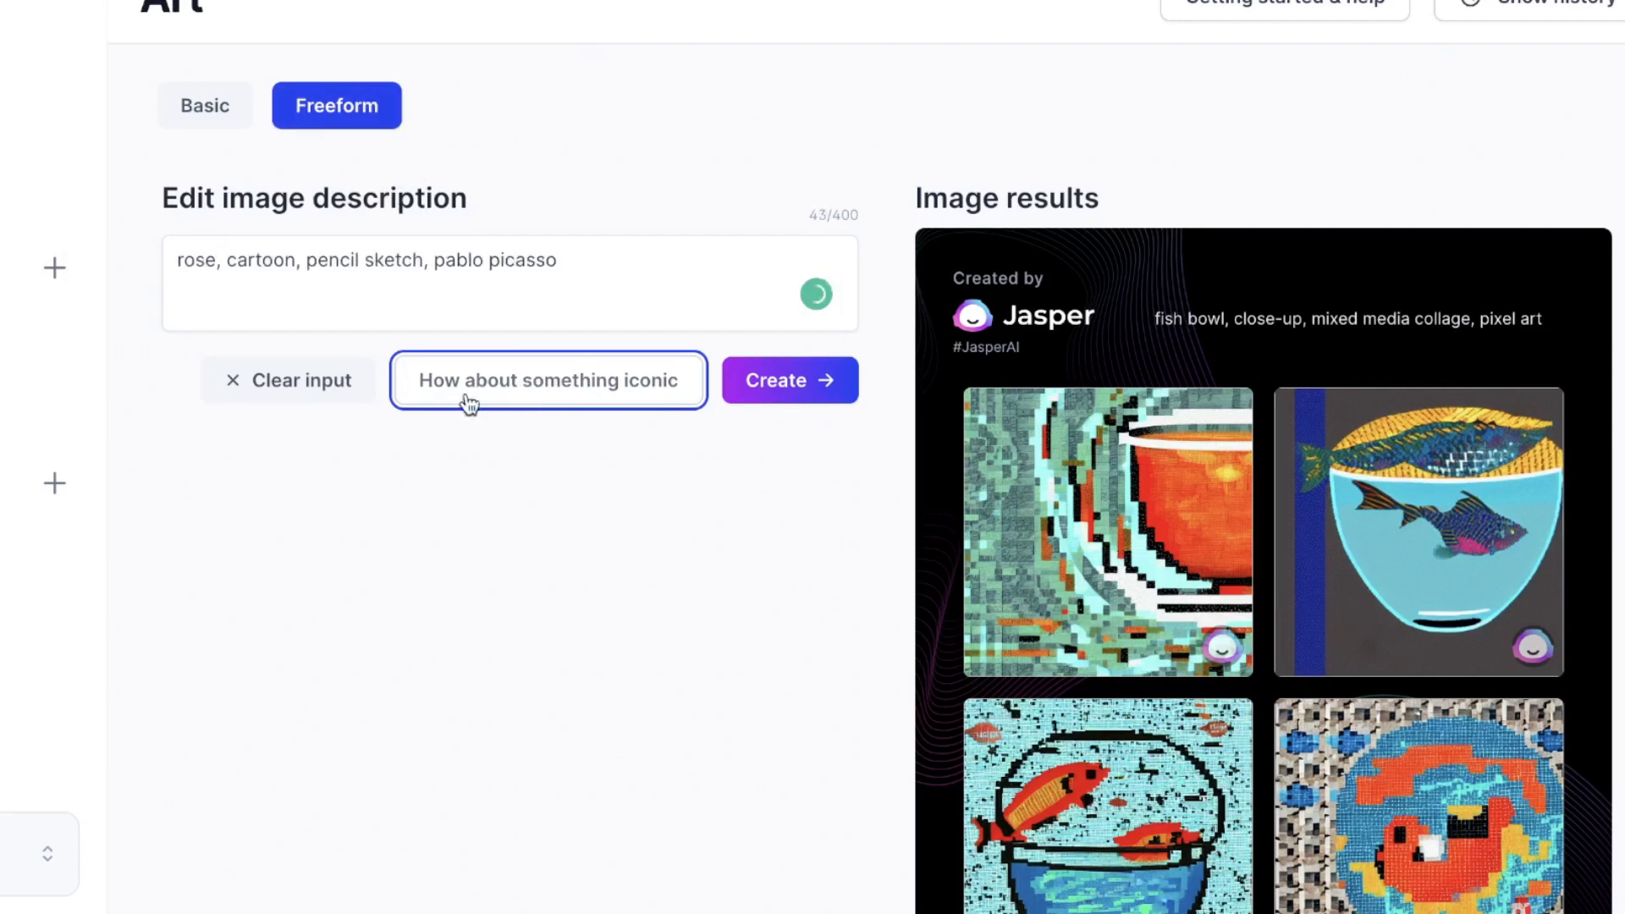
pyautogui.click(523, 386)
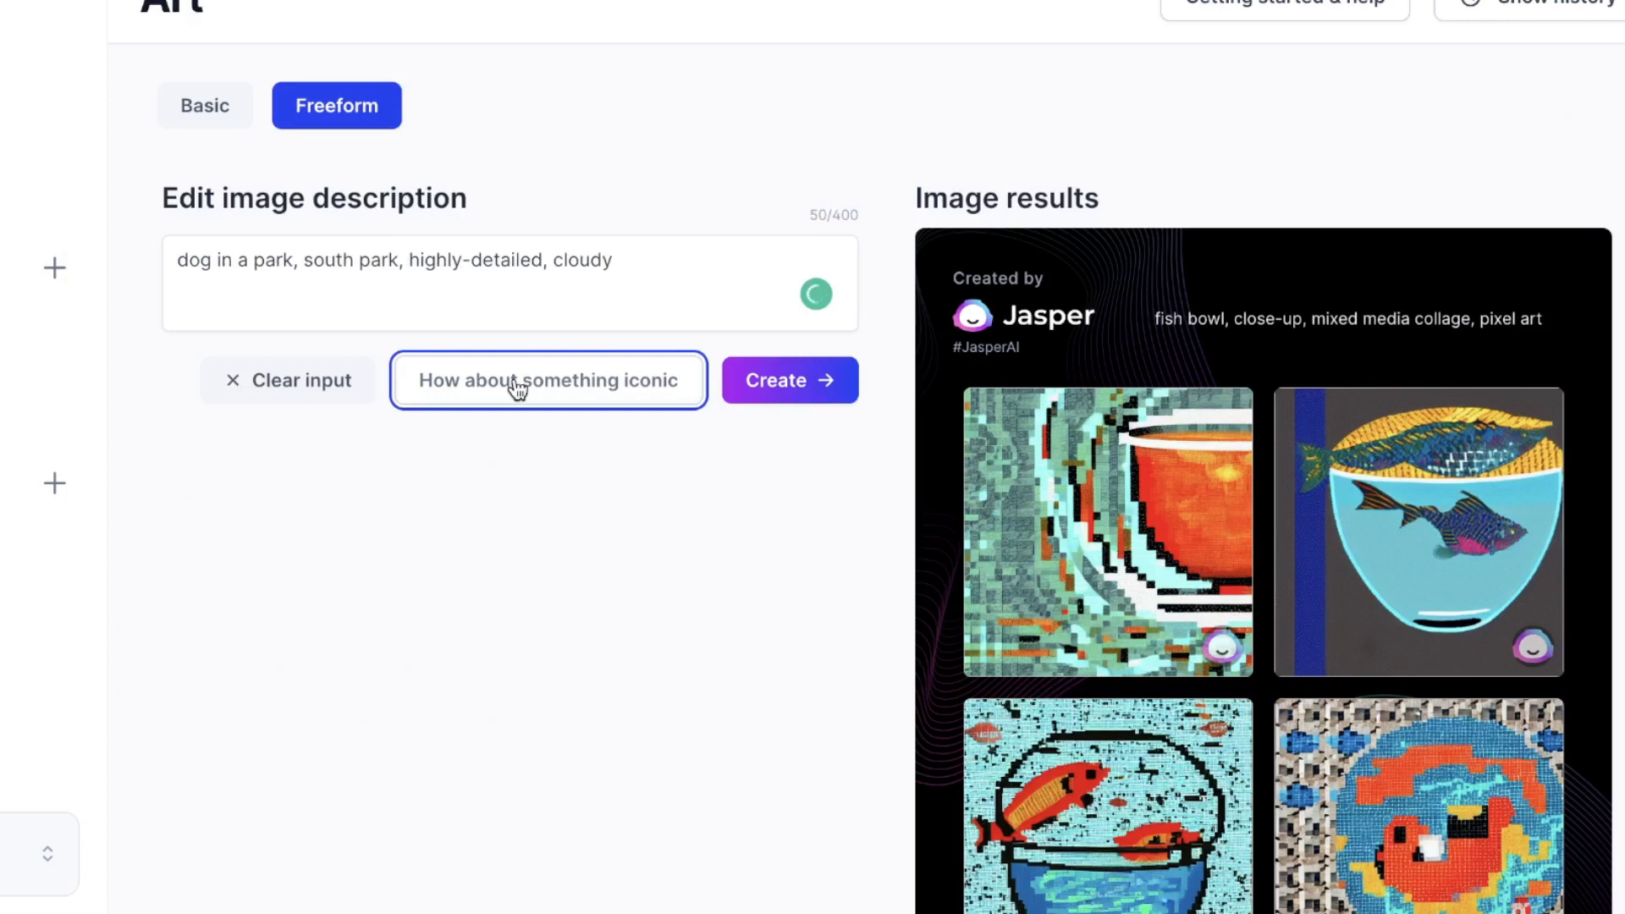
# Generate images for the dog in a park prompt, then for the sunset oil painting prompt
pyautogui.tripleClick(508, 267)
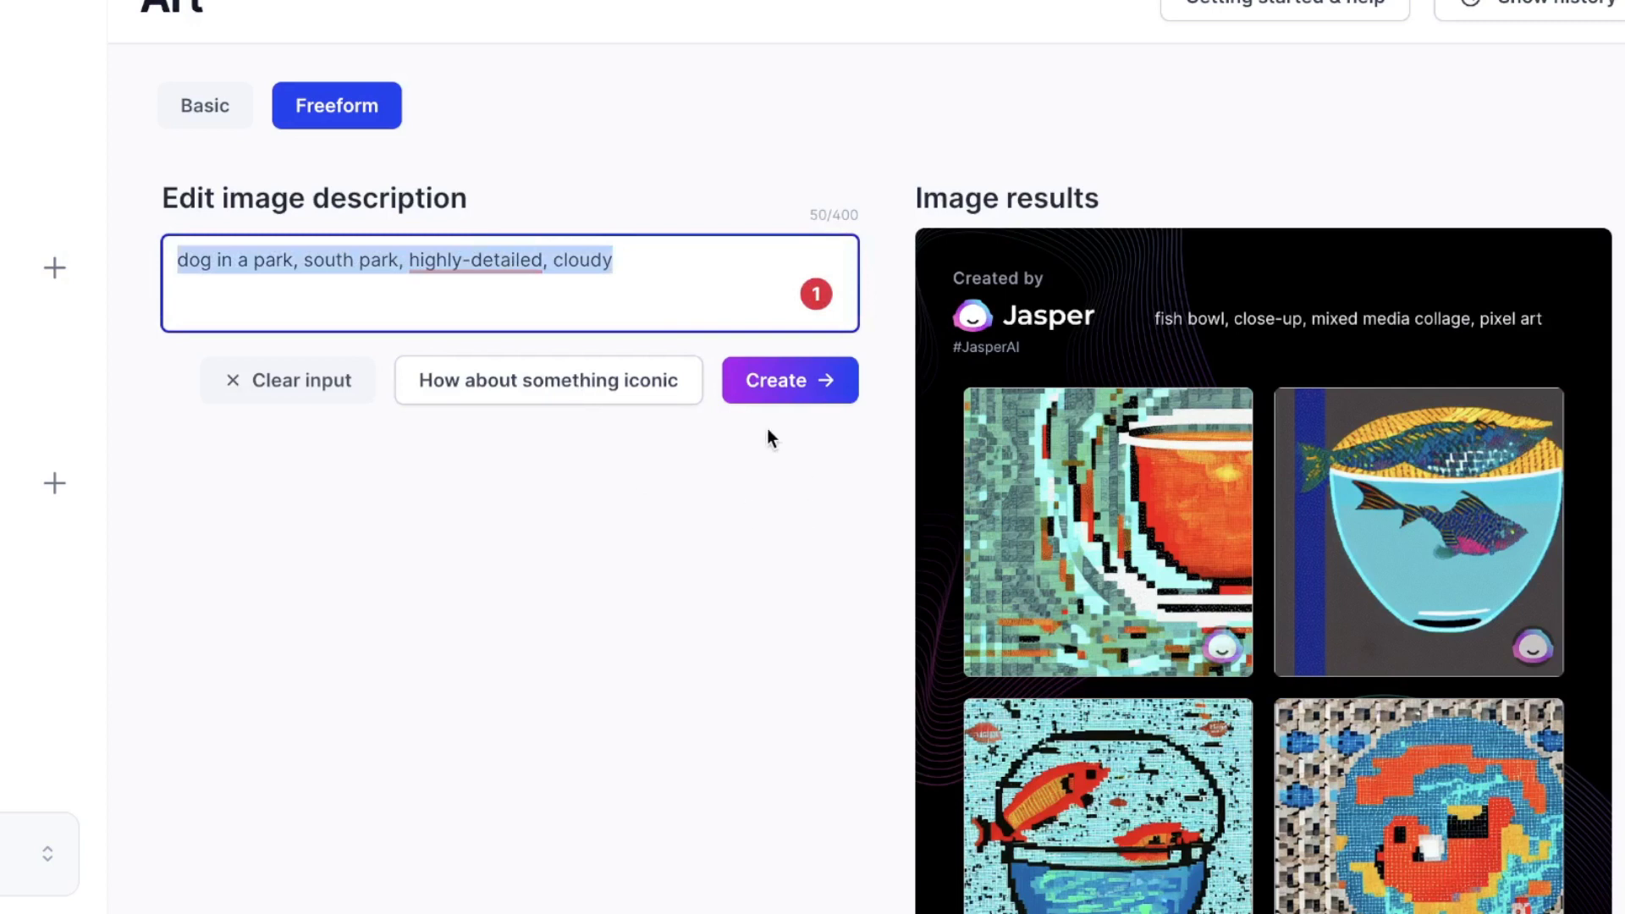
pyautogui.click(783, 395)
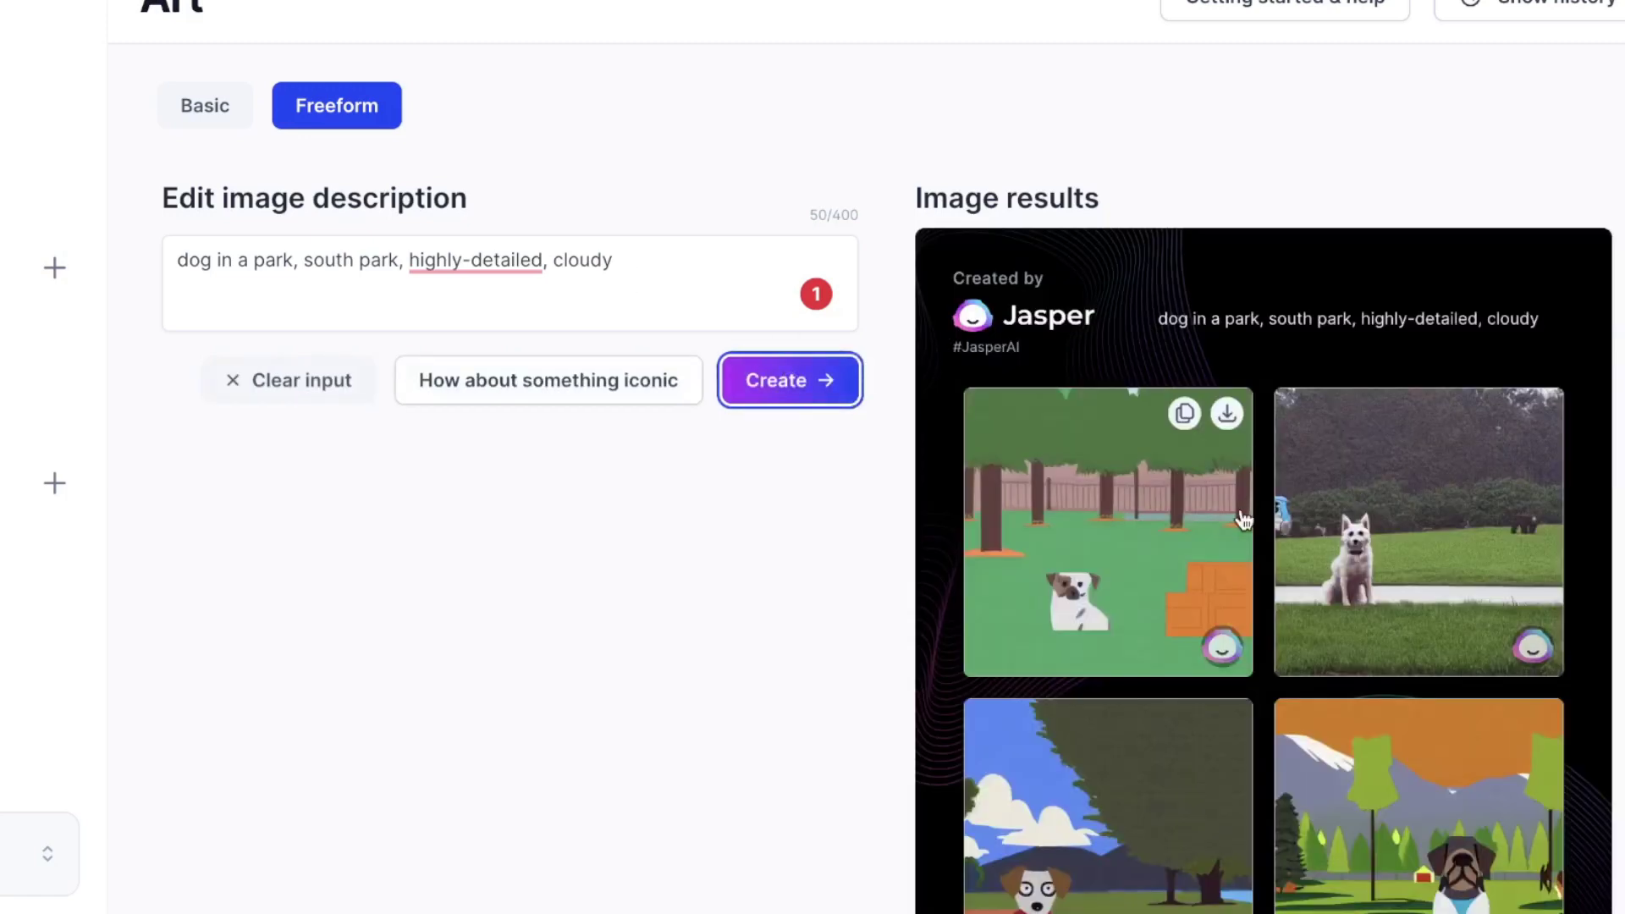
pyautogui.scroll(-2, 1242, 519)
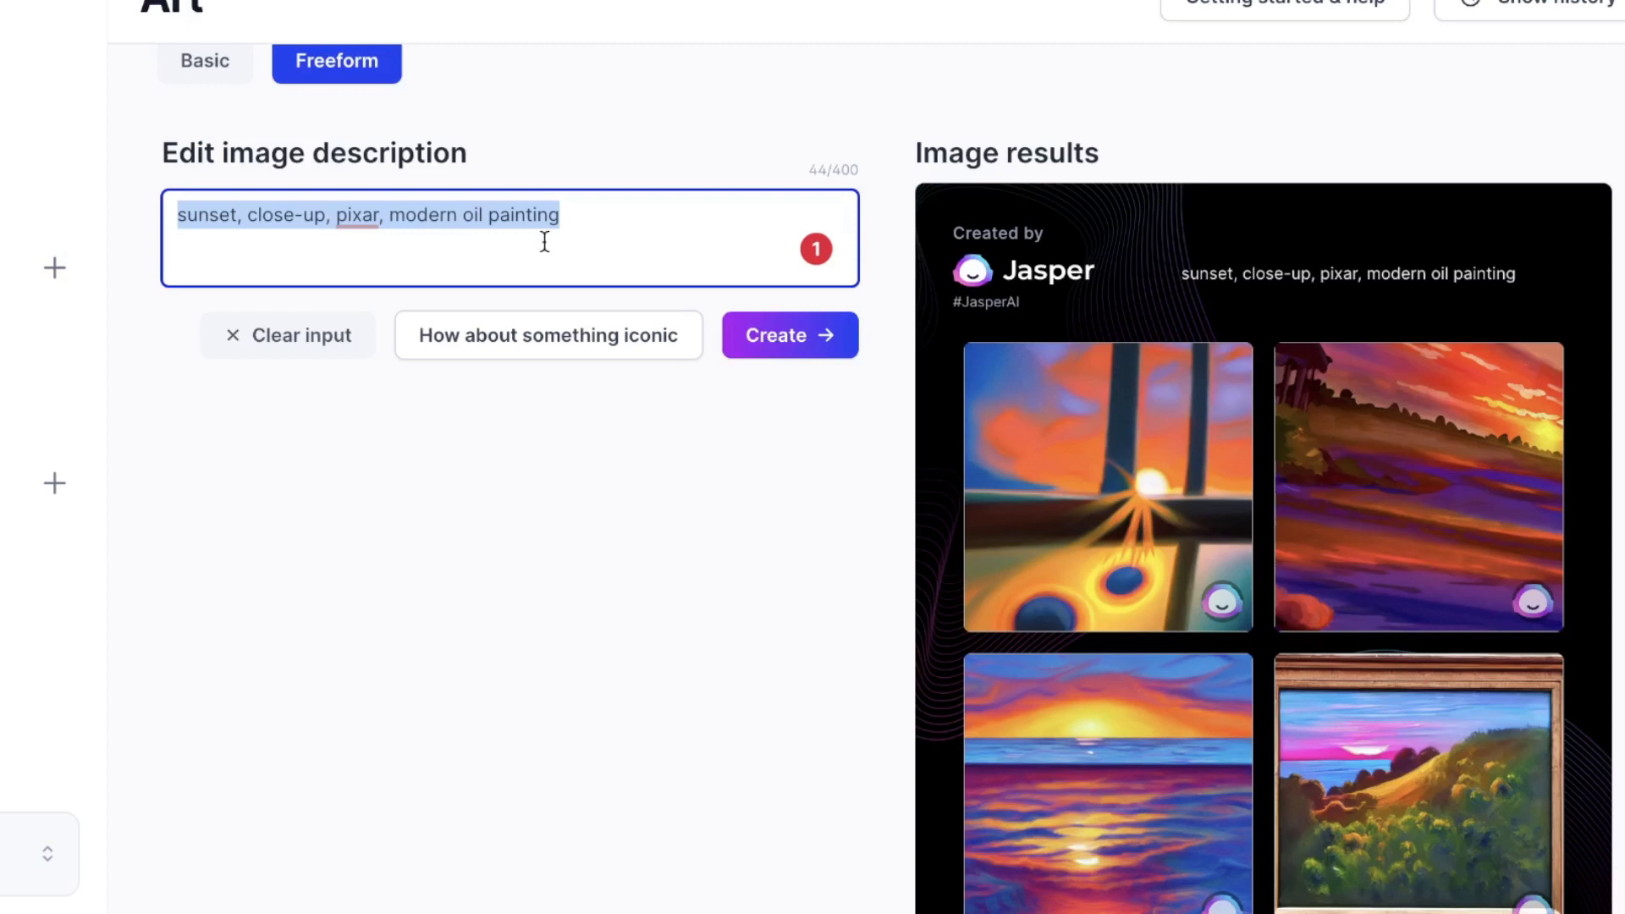
pyautogui.click(565, 230)
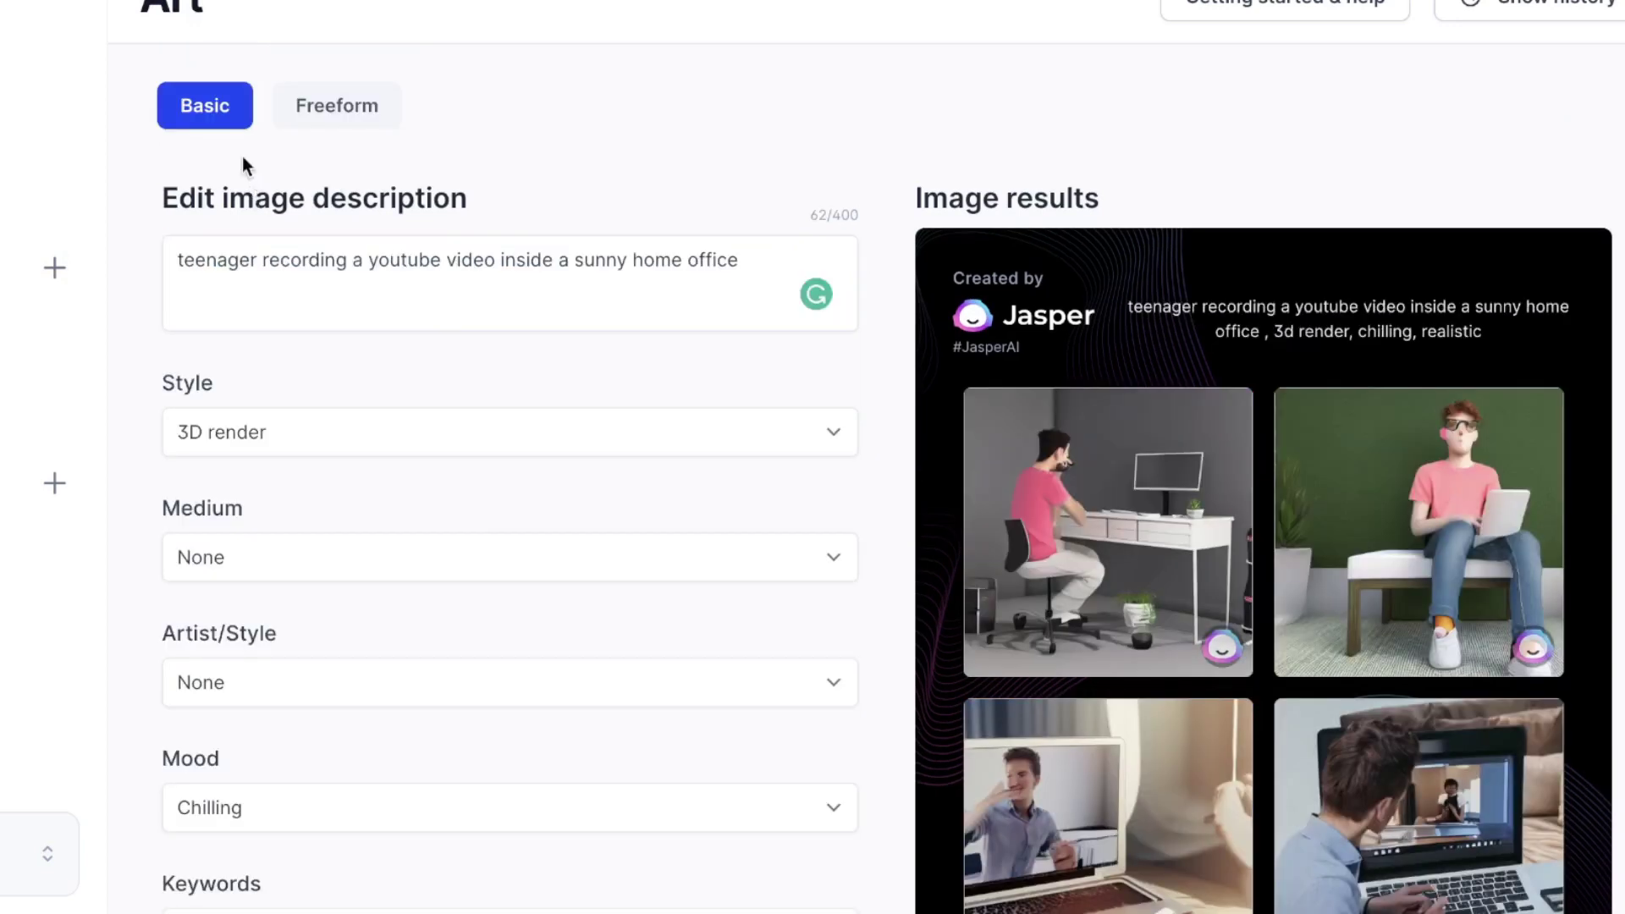
# Keep 3D render as the style and inspect the enlarged teenager-at-the-desk image
pyautogui.scroll(-1, 356, 445)
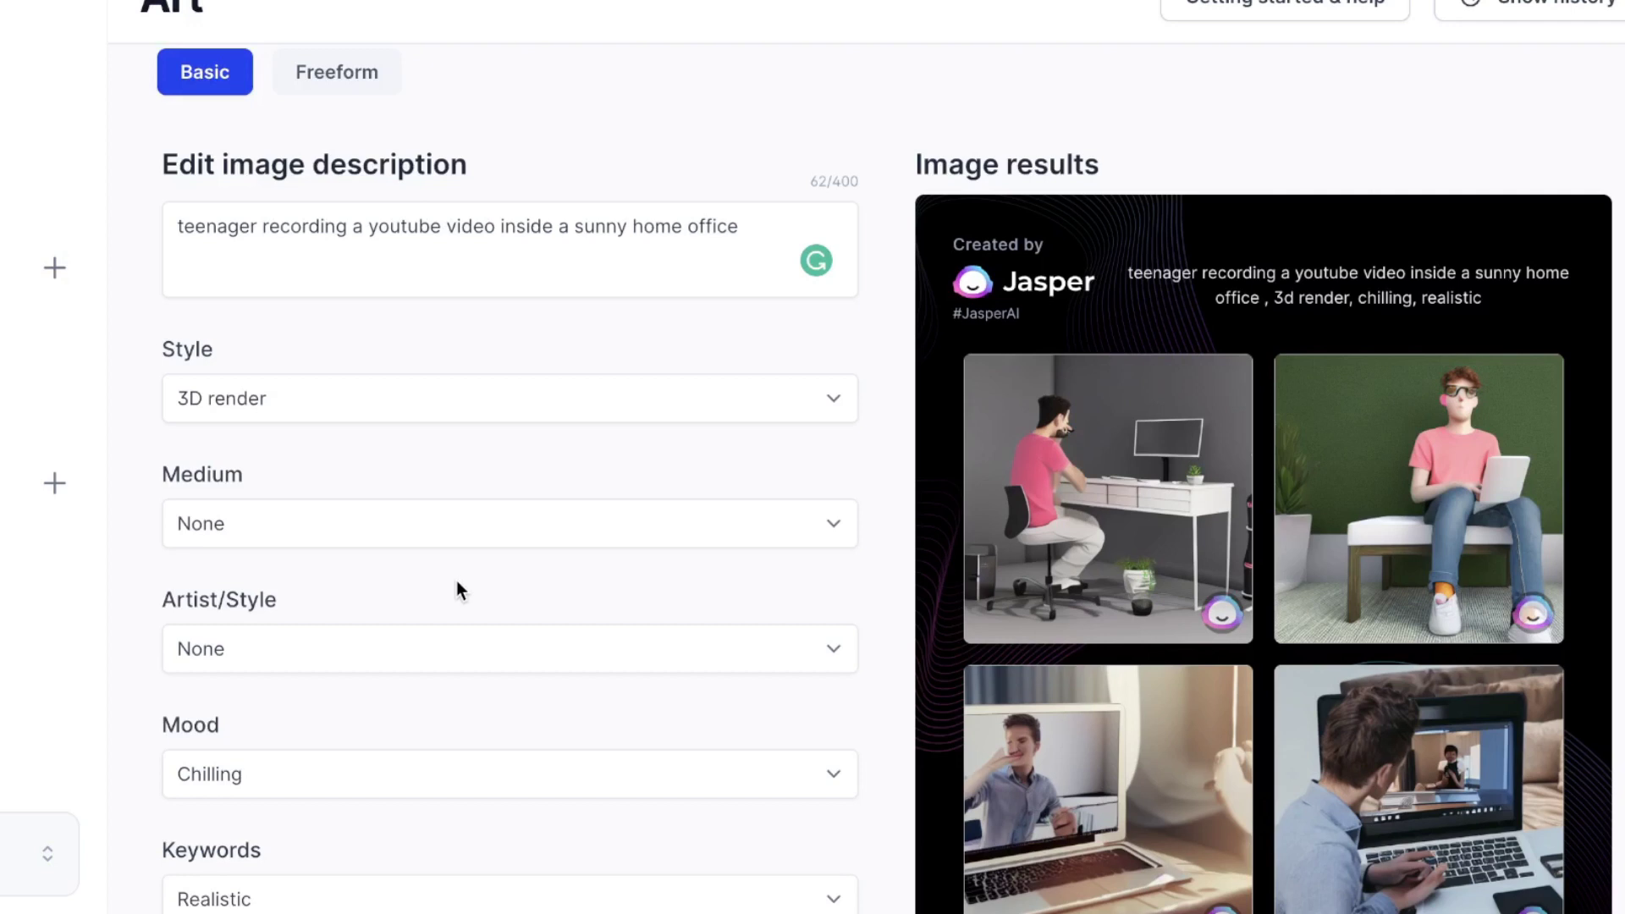
pyautogui.click(286, 416)
pyautogui.click(286, 416)
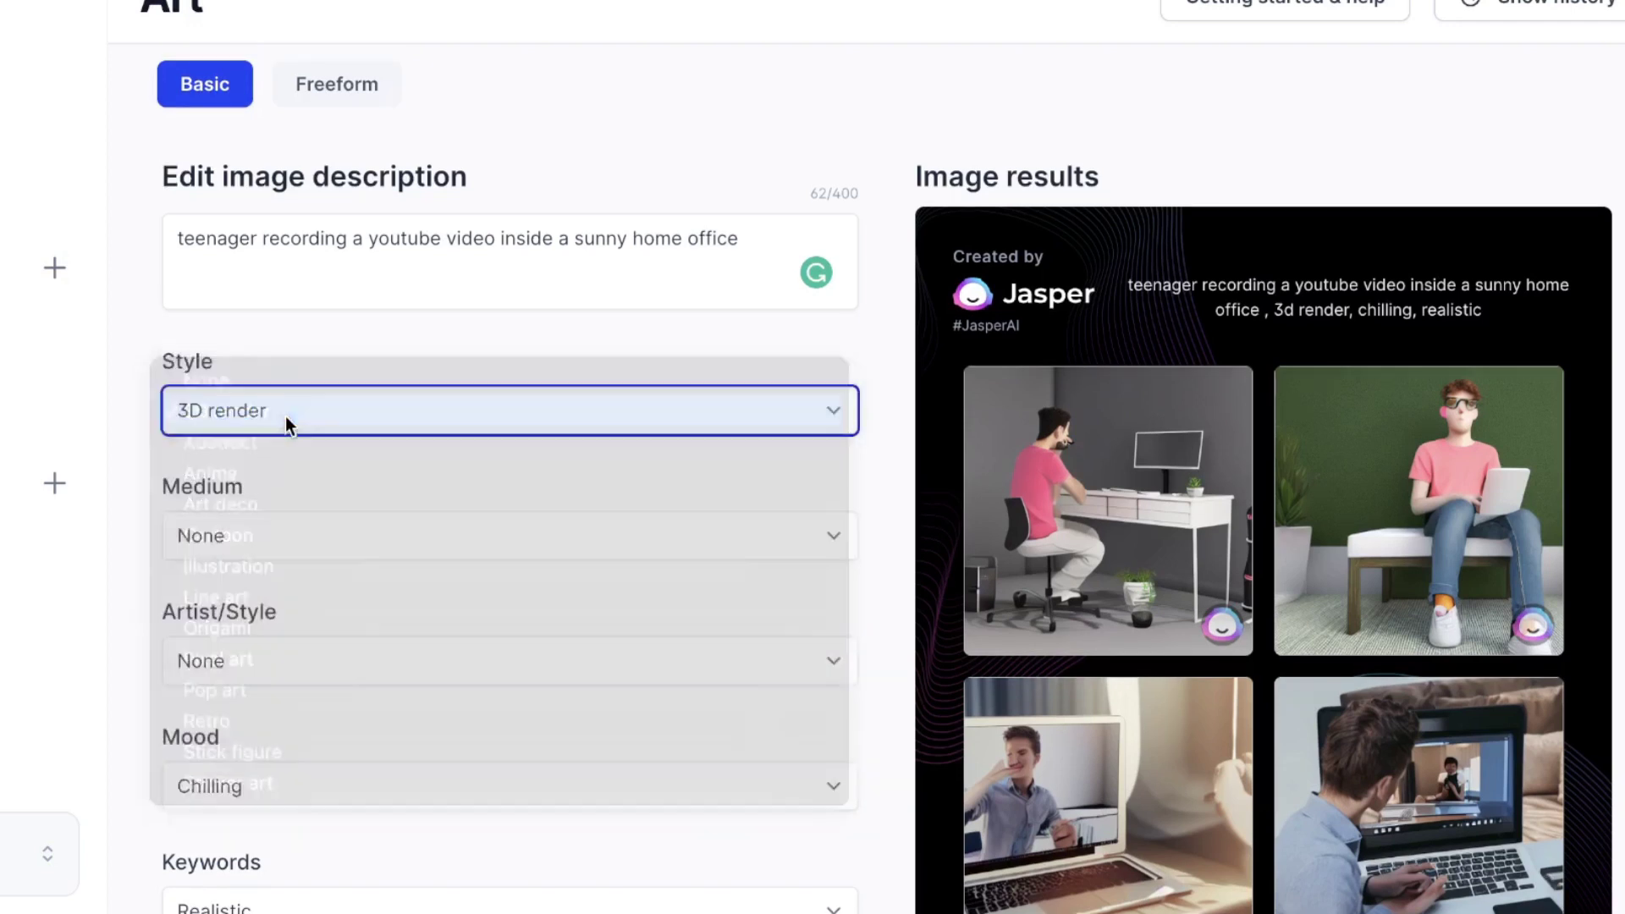
pyautogui.click(1126, 508)
pyautogui.scroll(-1, 1369, 540)
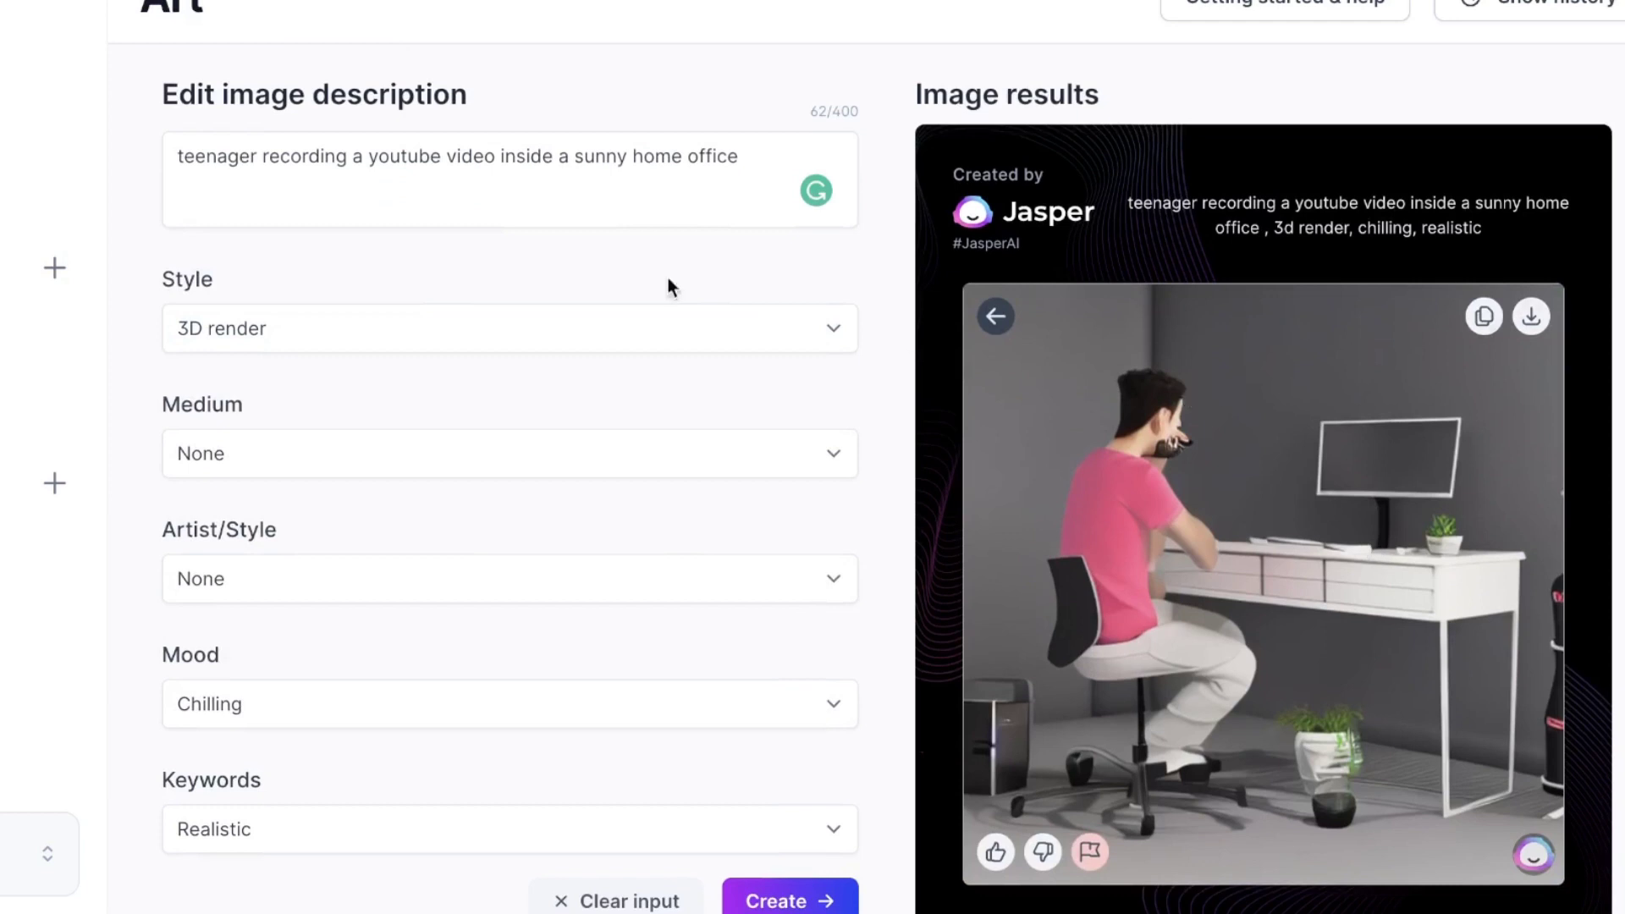
pyautogui.scroll(1, 506, 237)
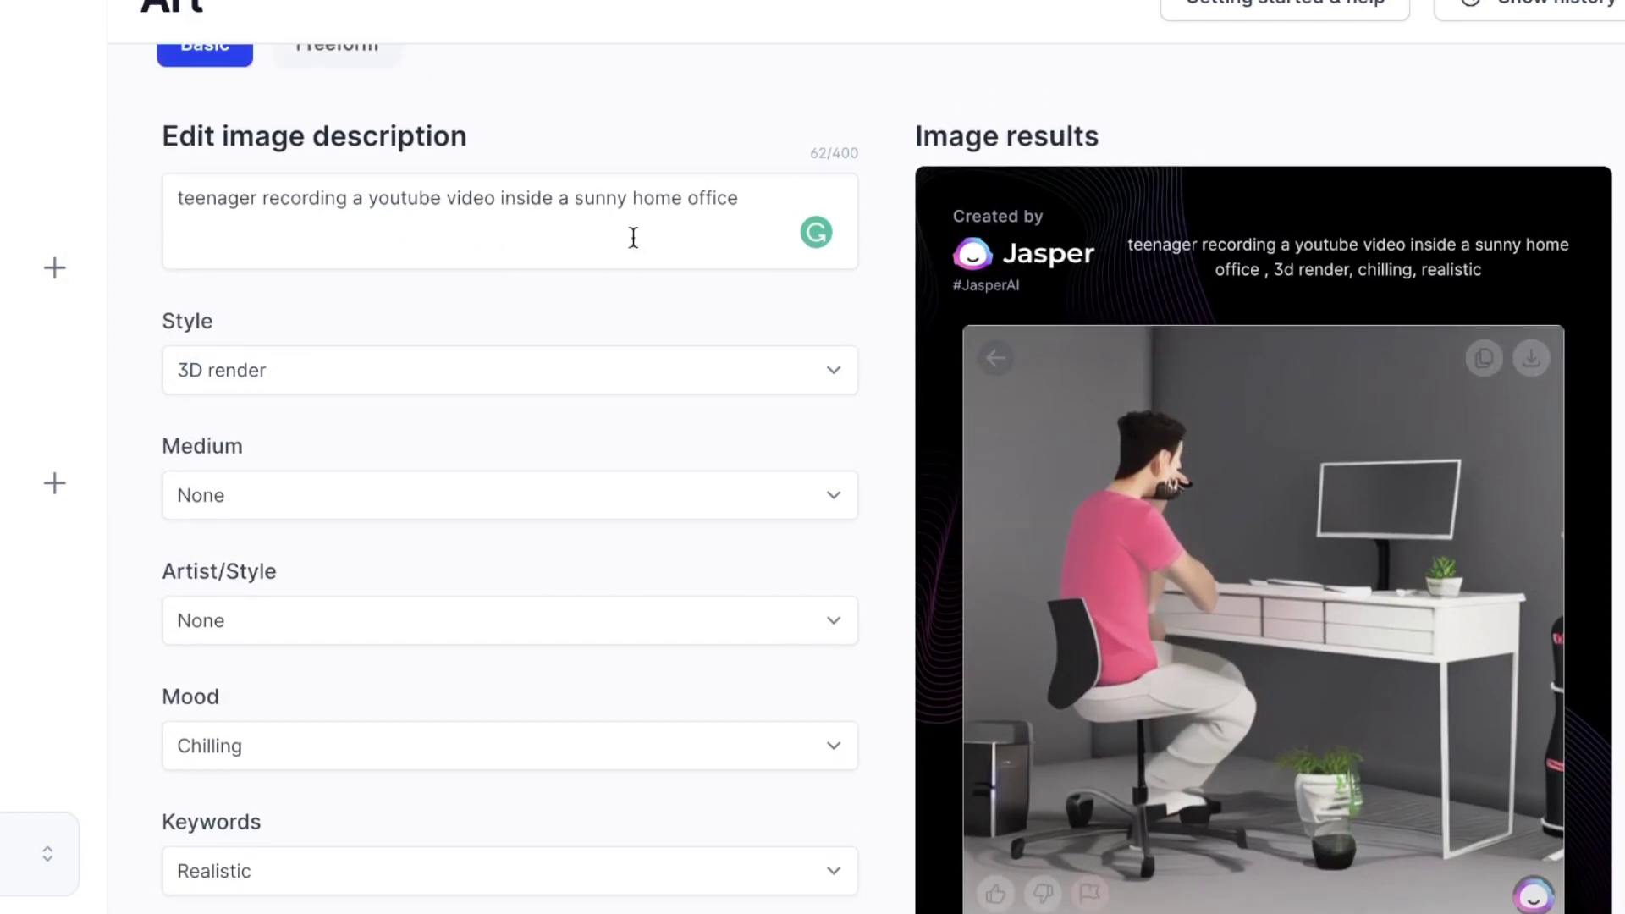
pyautogui.scroll(-1, 1050, 435)
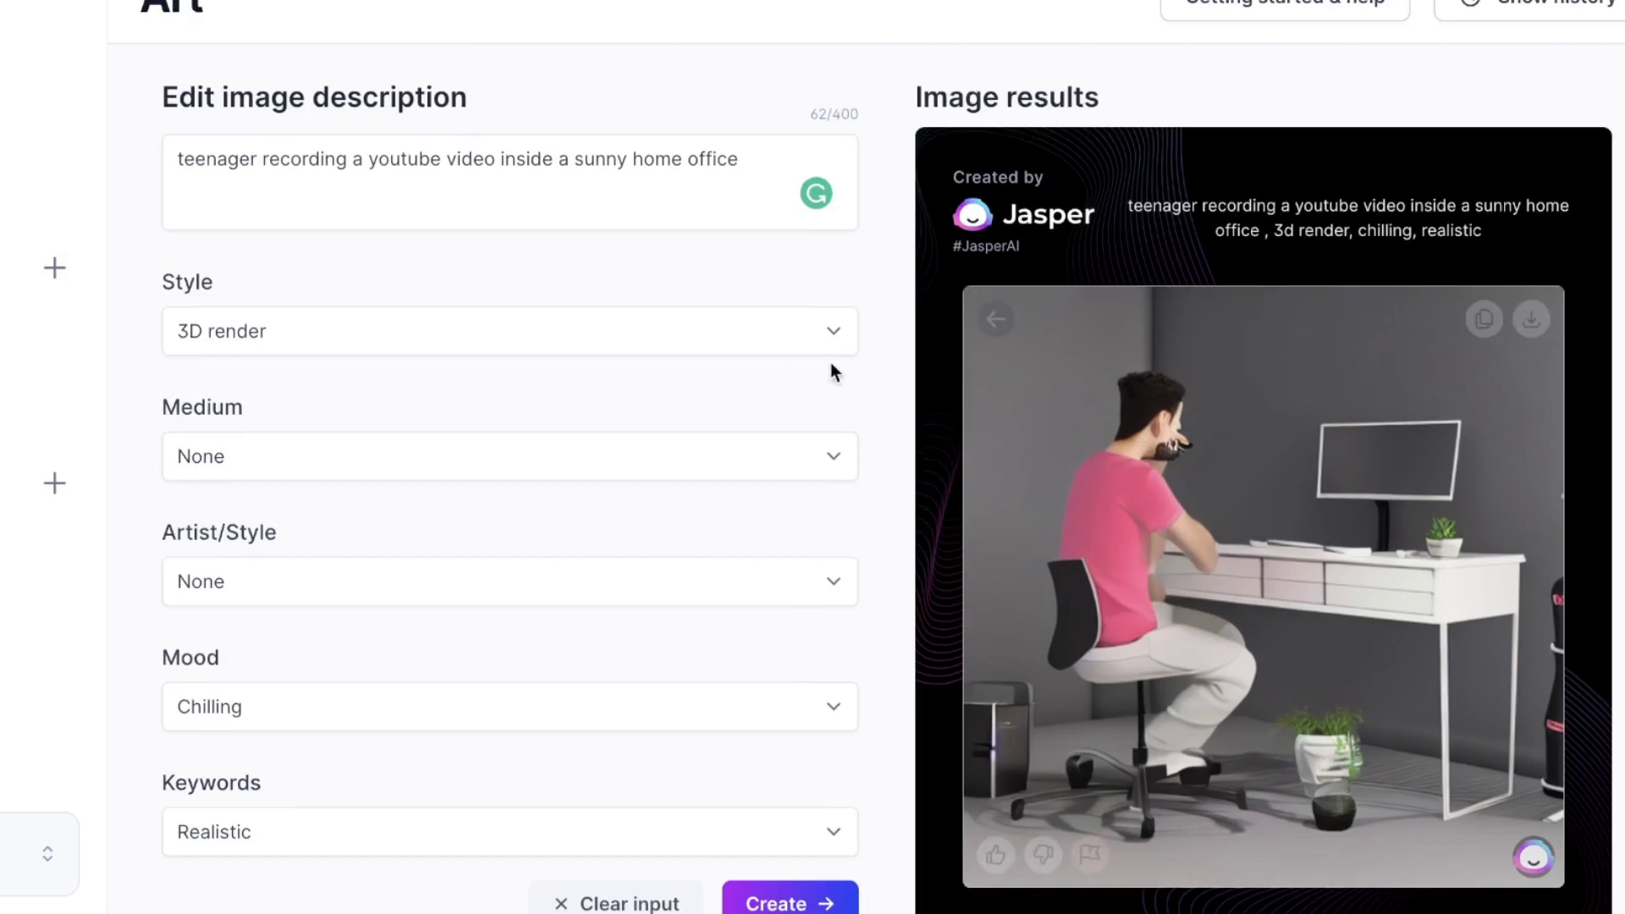
pyautogui.click(996, 319)
# Enlarge the teenager-on-the-bench image and give it a thumbs-up rating
pyautogui.click(1409, 424)
pyautogui.scroll(-1, 1408, 424)
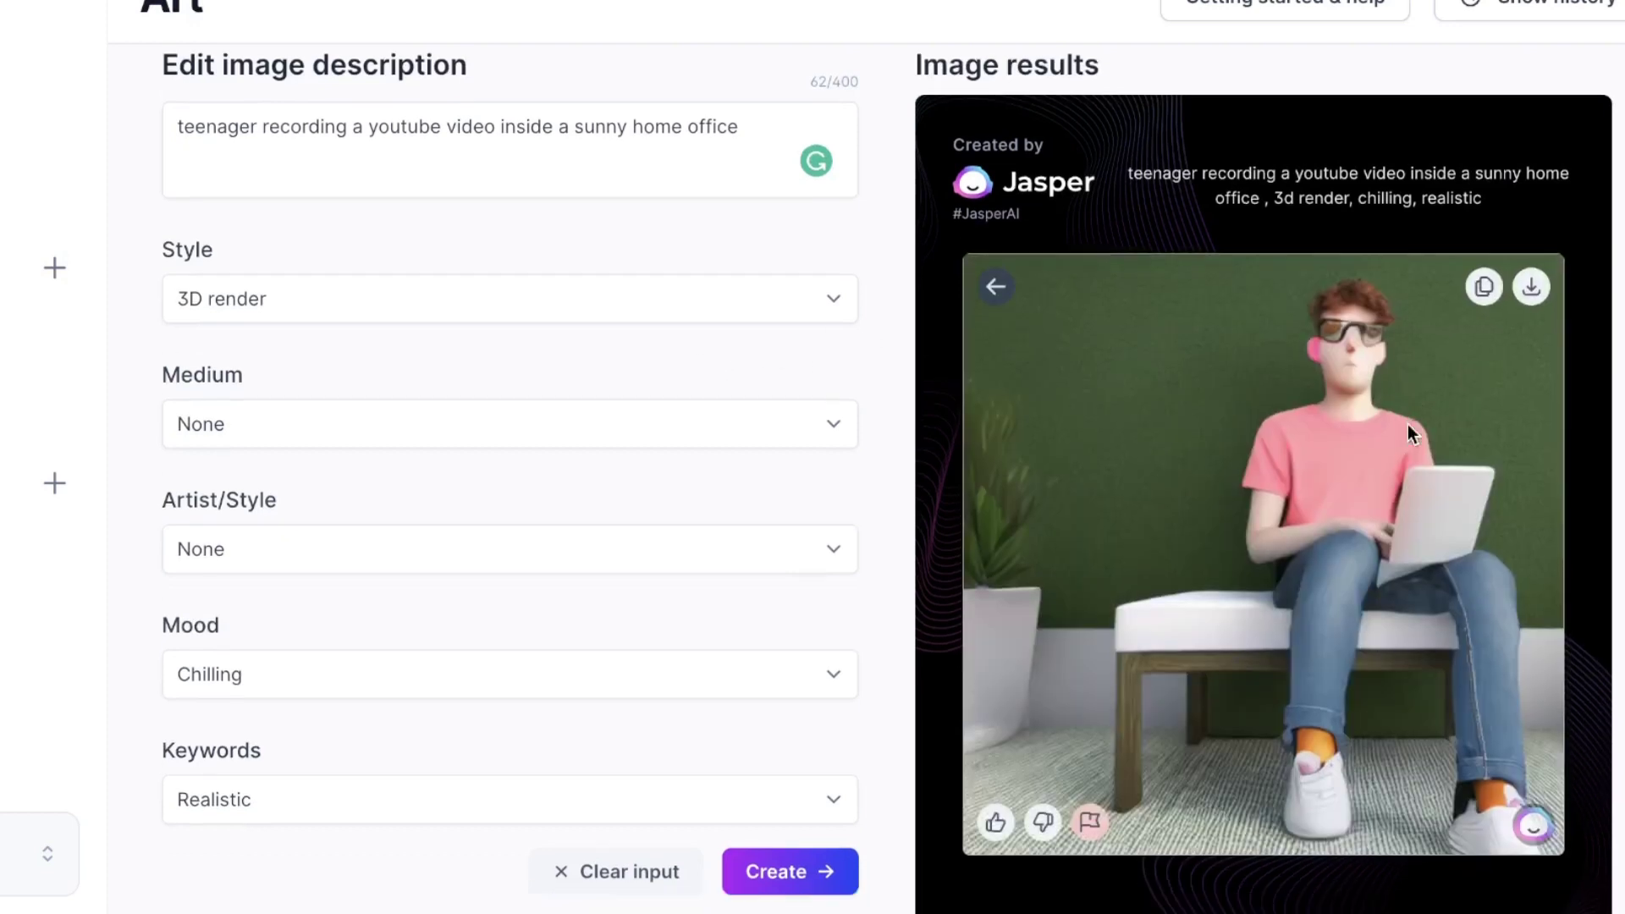
pyautogui.scroll(-1, 1388, 421)
pyautogui.scroll(-1, 1378, 495)
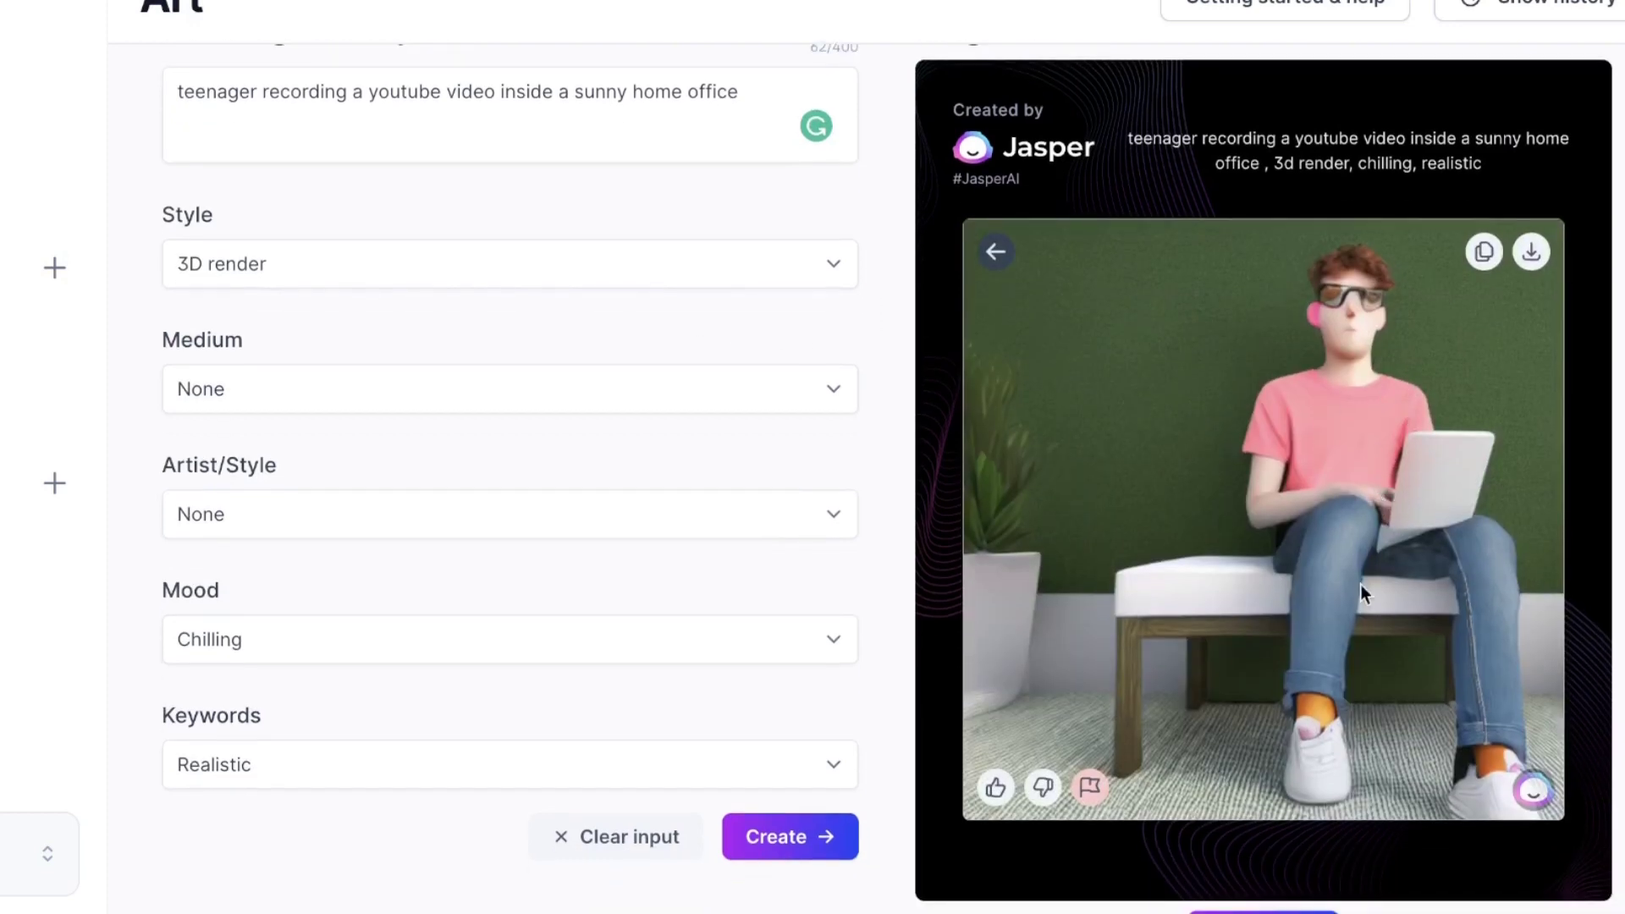
pyautogui.click(994, 789)
# Copy, download and screenshot the enlarged teenager-on-the-bench image
pyautogui.scroll(-1, 1495, 396)
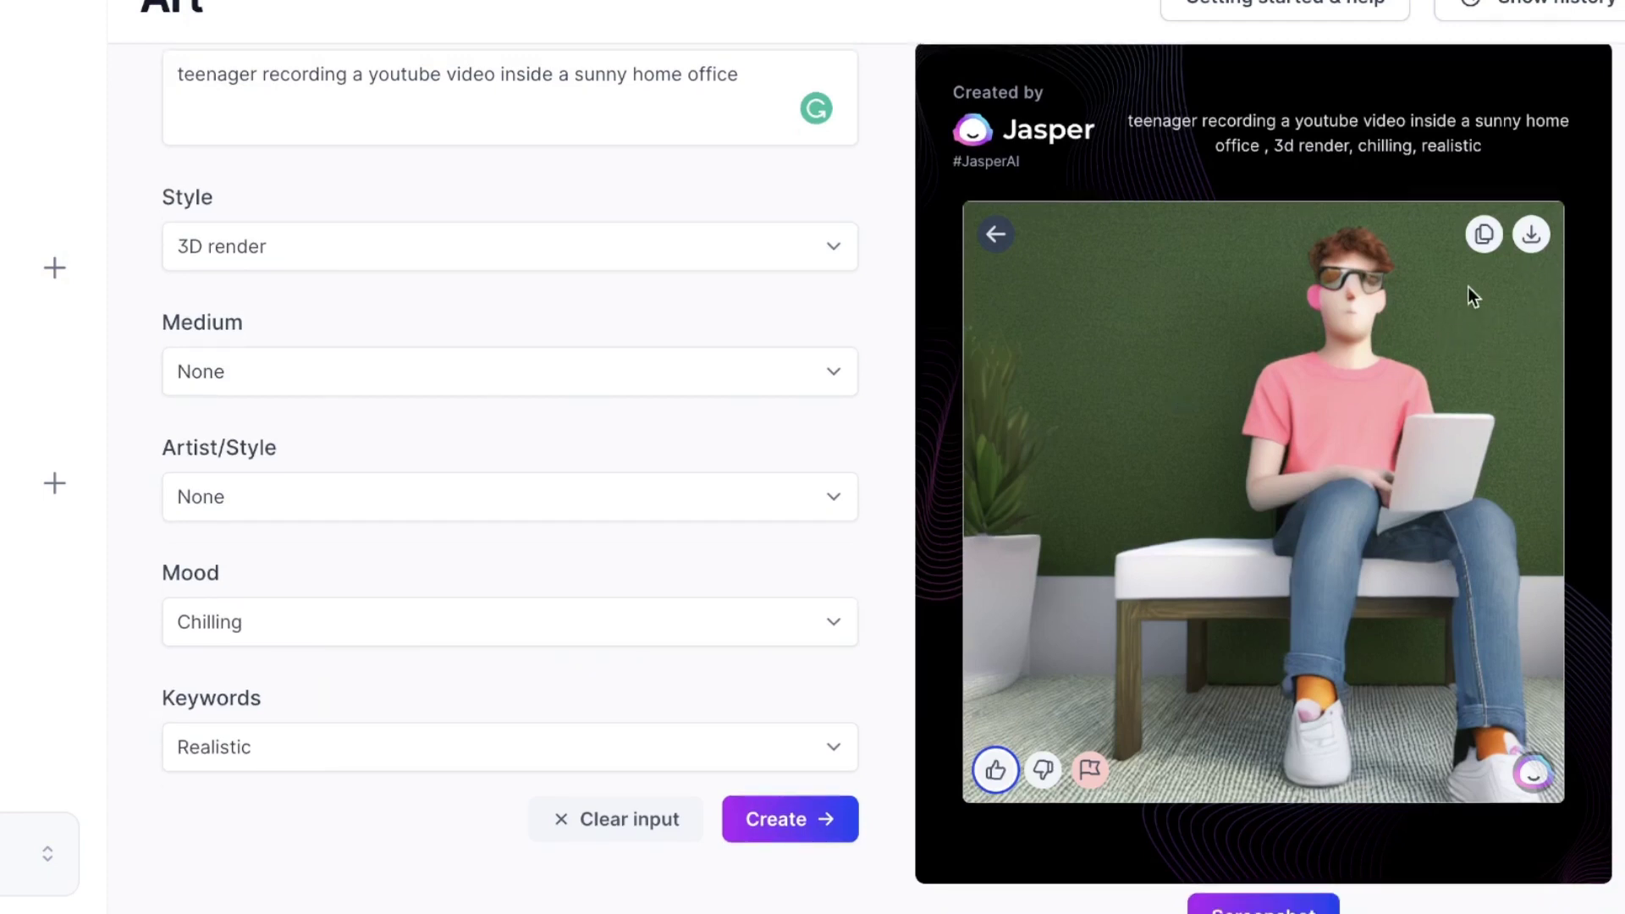
pyautogui.click(1484, 234)
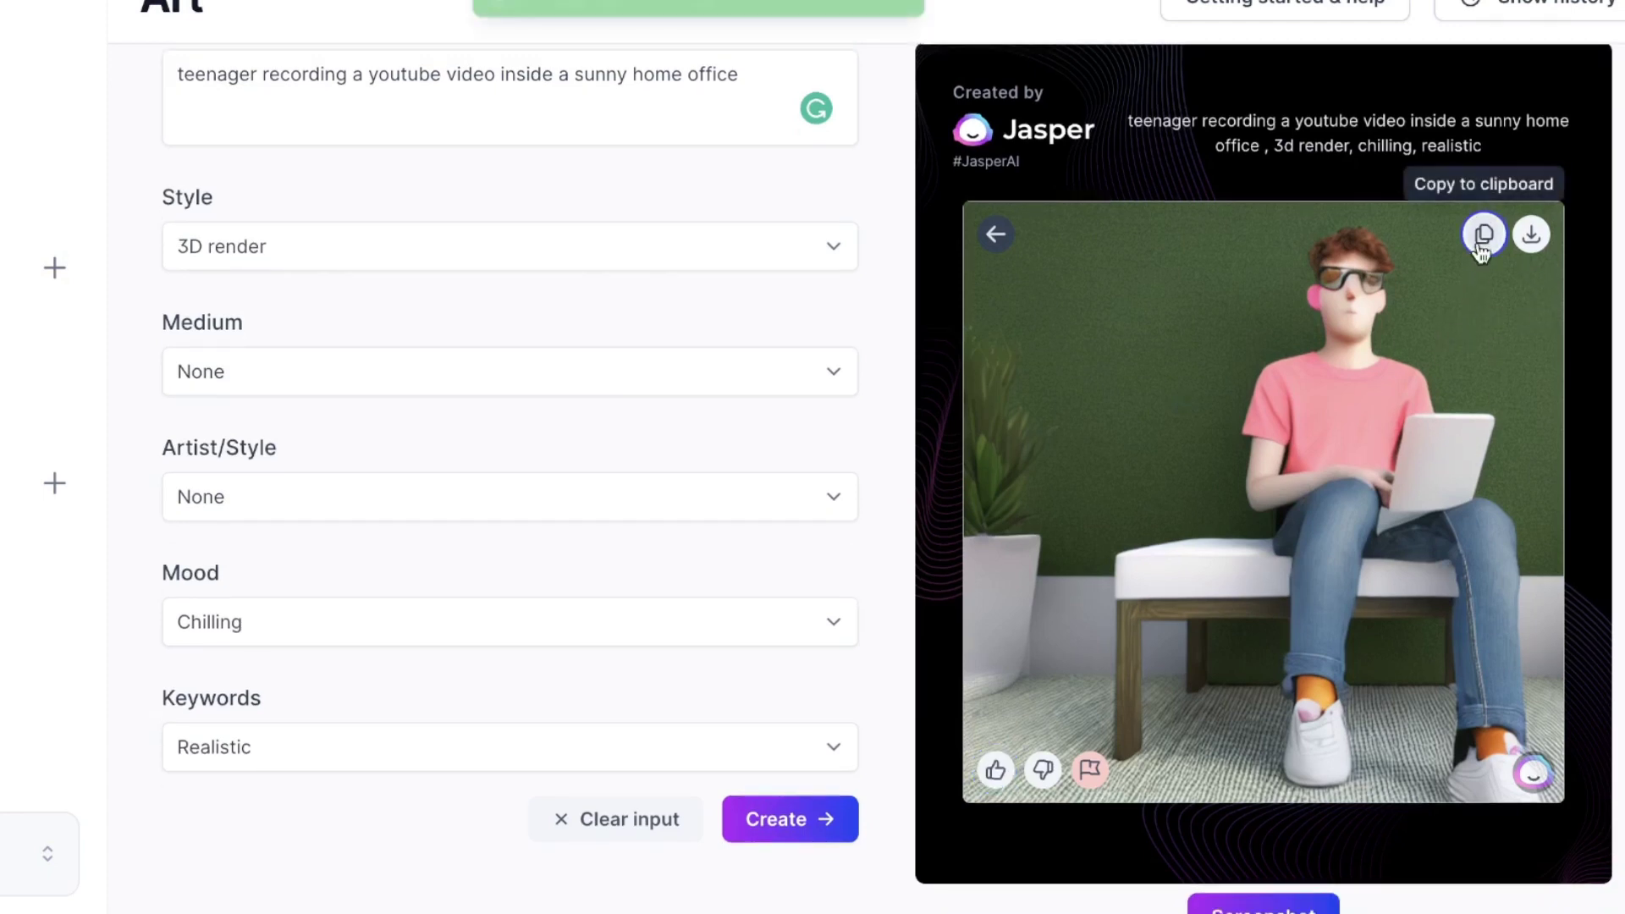
pyautogui.click(1532, 242)
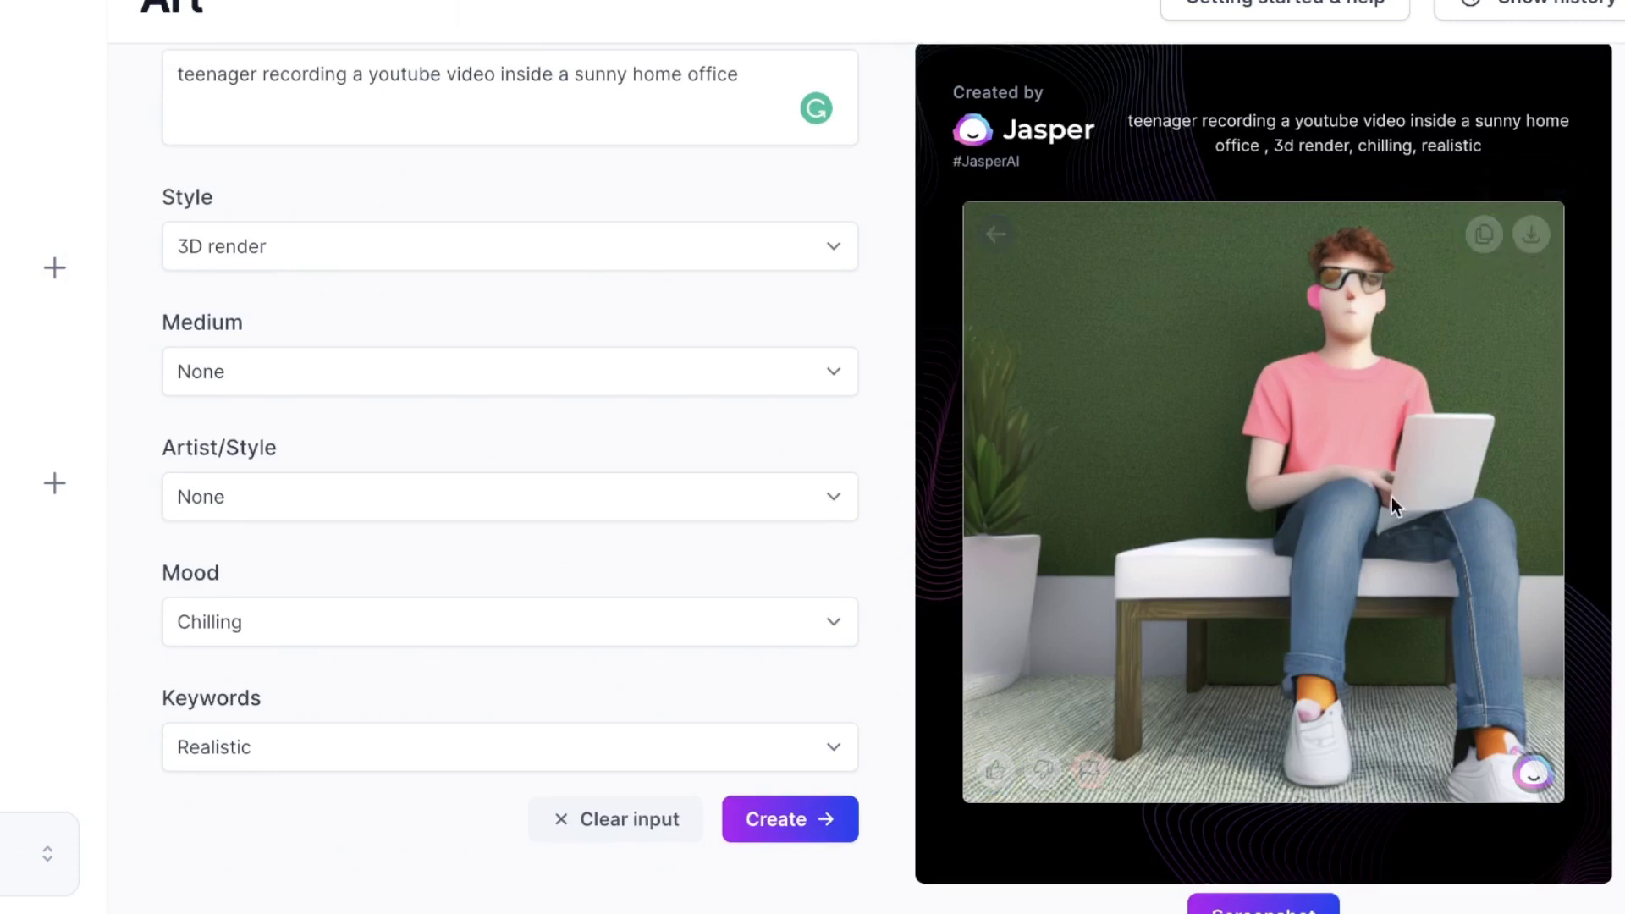
pyautogui.click(1263, 906)
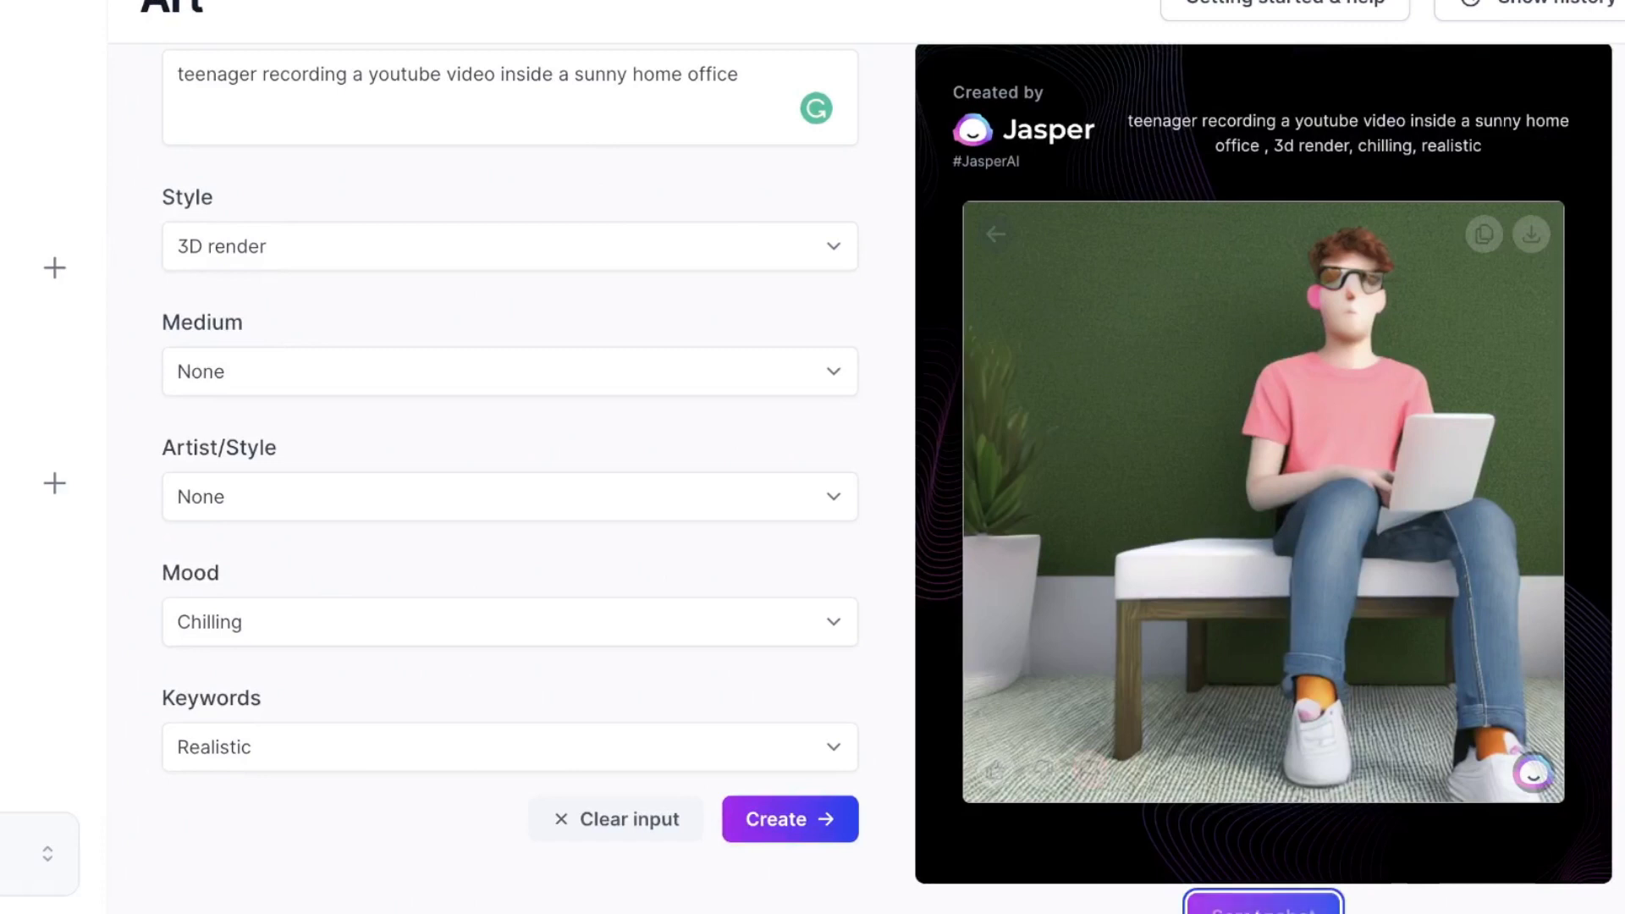
pyautogui.scroll(1, 1129, 419)
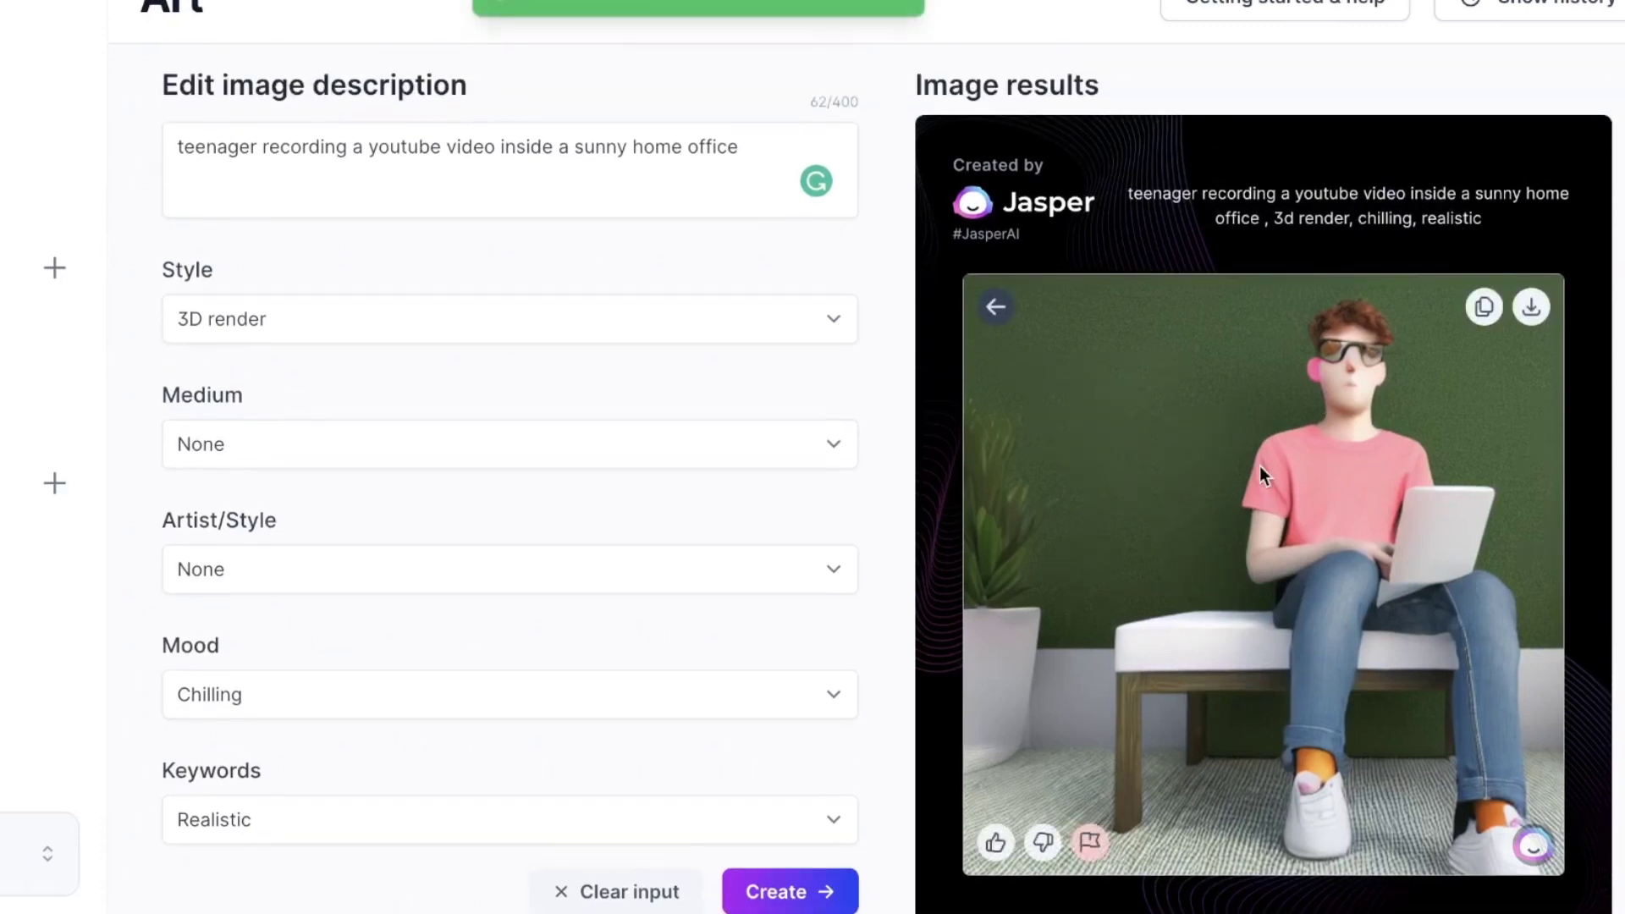